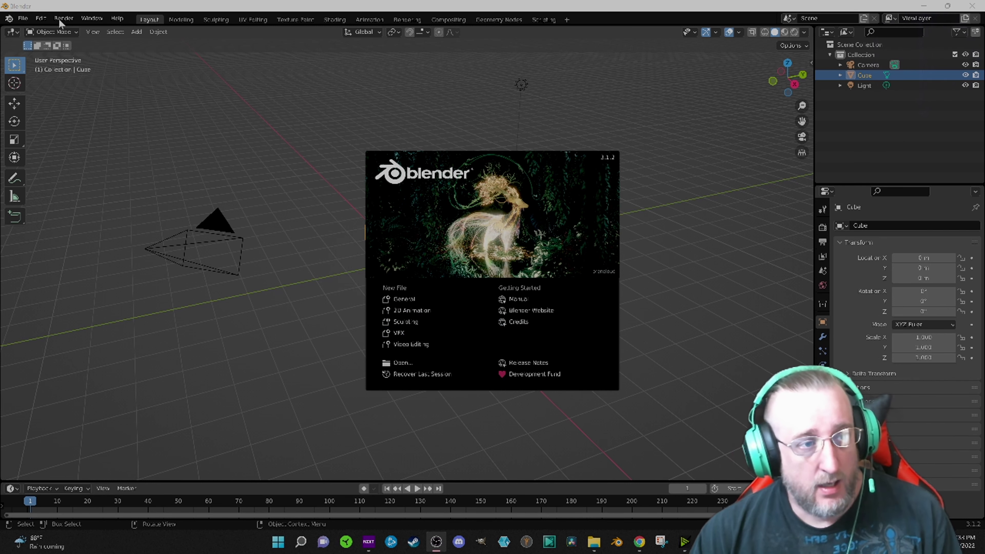
Dismiss the splash screen and open the add-on preferences in a maximized window.
left_click(257, 278)
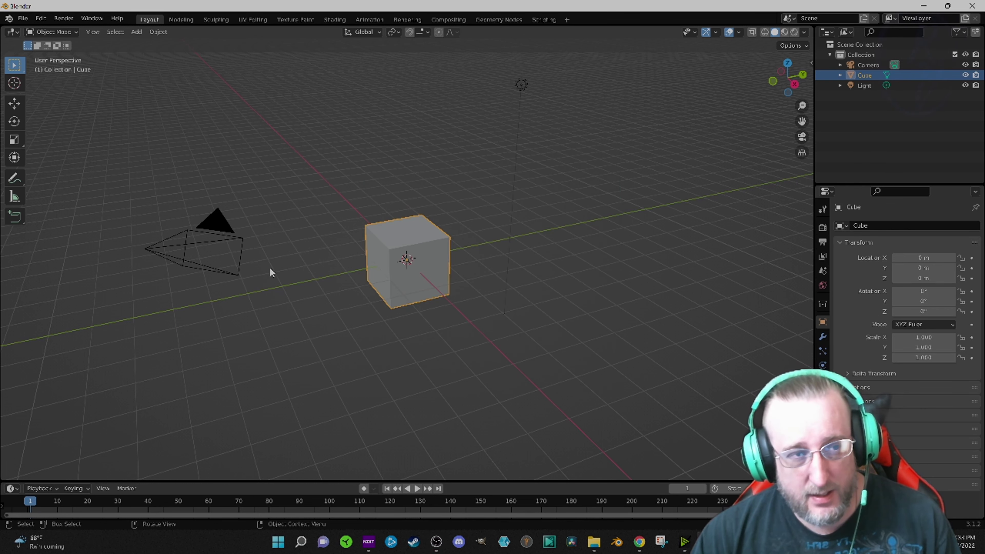
left_click(41, 18)
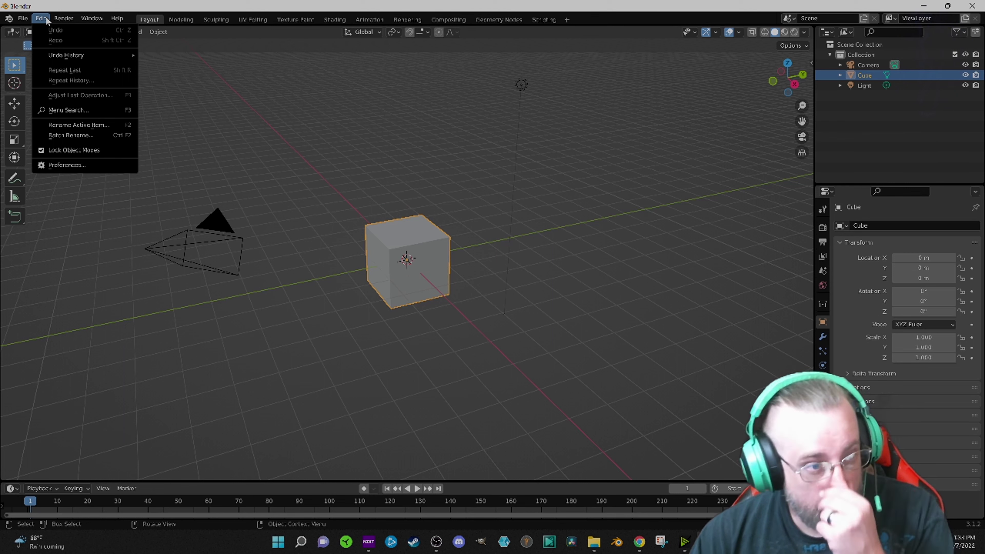
left_click(78, 165)
left_click_drag(240, 27, 513, 118)
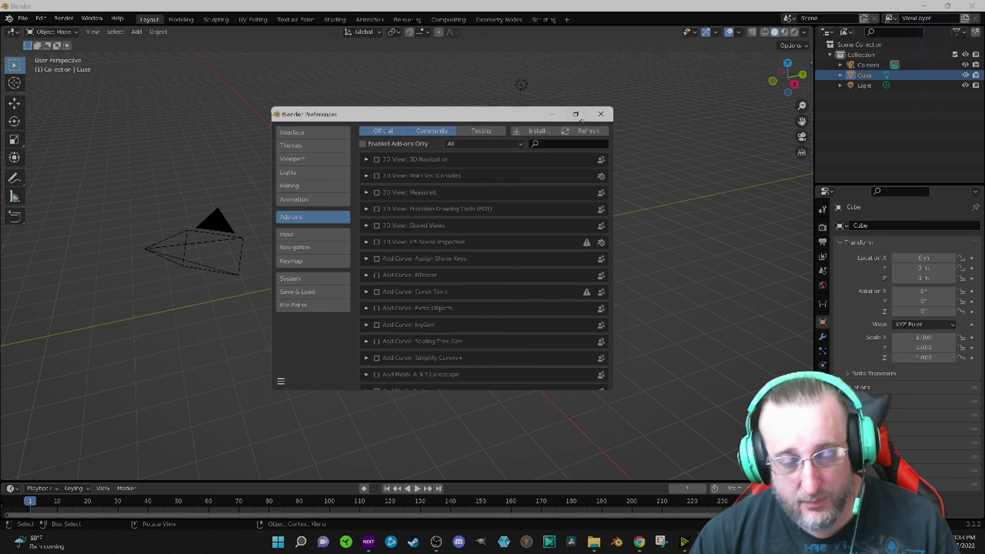
left_click(574, 114)
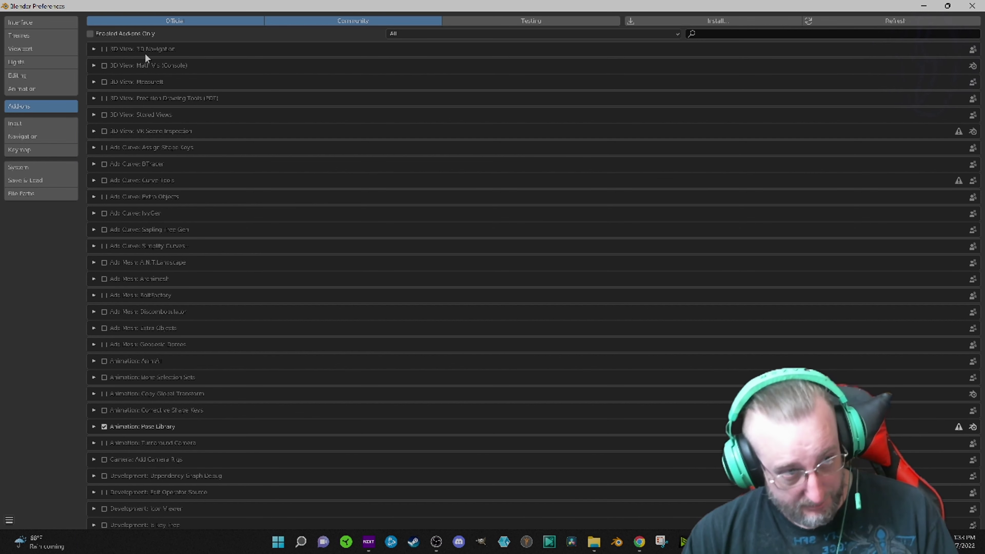
Filter the add-ons by "3D-", enable Mesh: 3D-Print Toolbox, view its details, and clear the filter.
left_click(831, 34)
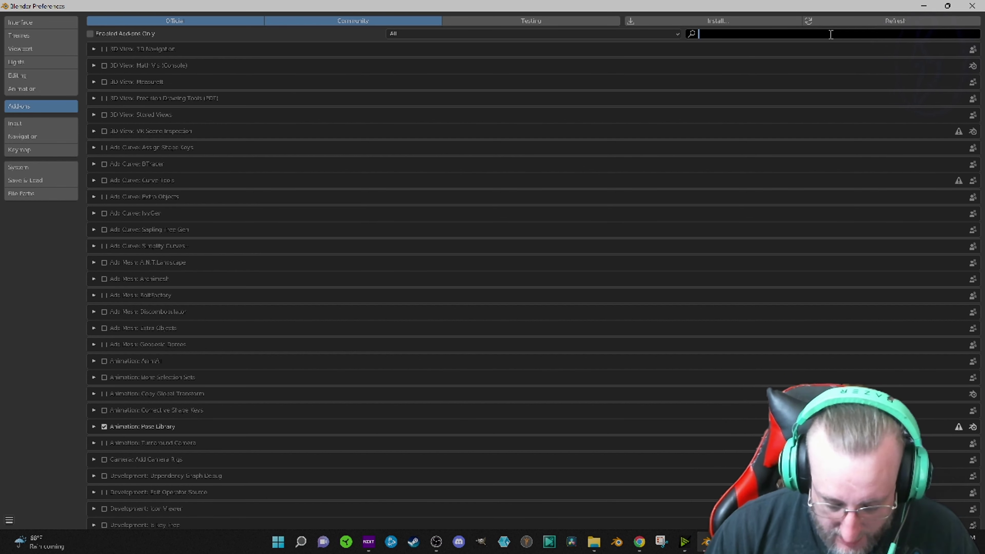
type("3D")
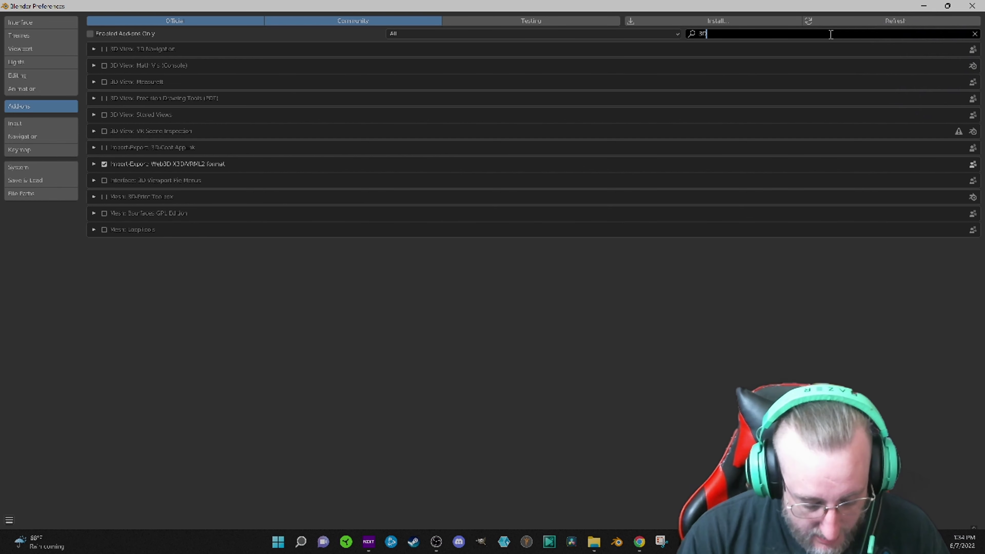
type("-")
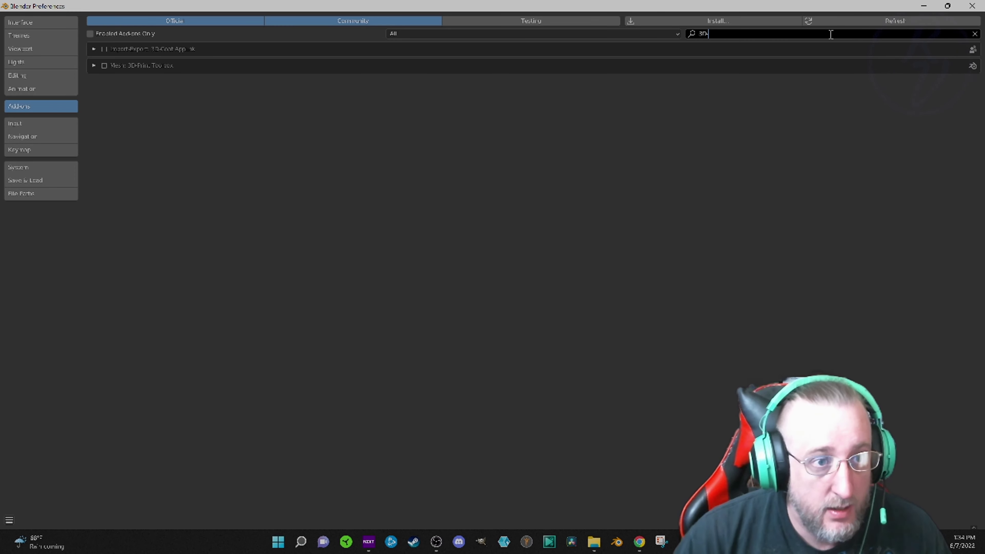
left_click(107, 65)
left_click(107, 65)
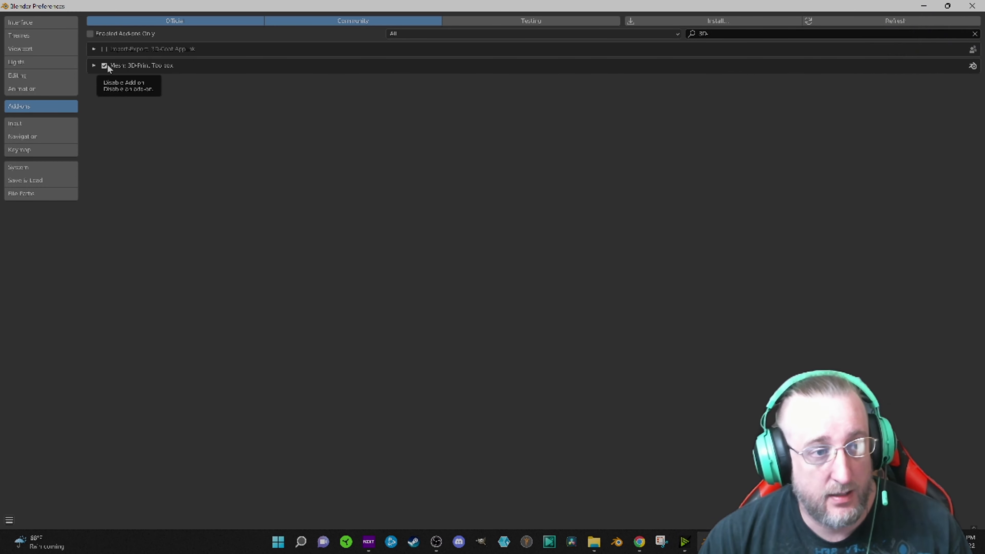
left_click(94, 65)
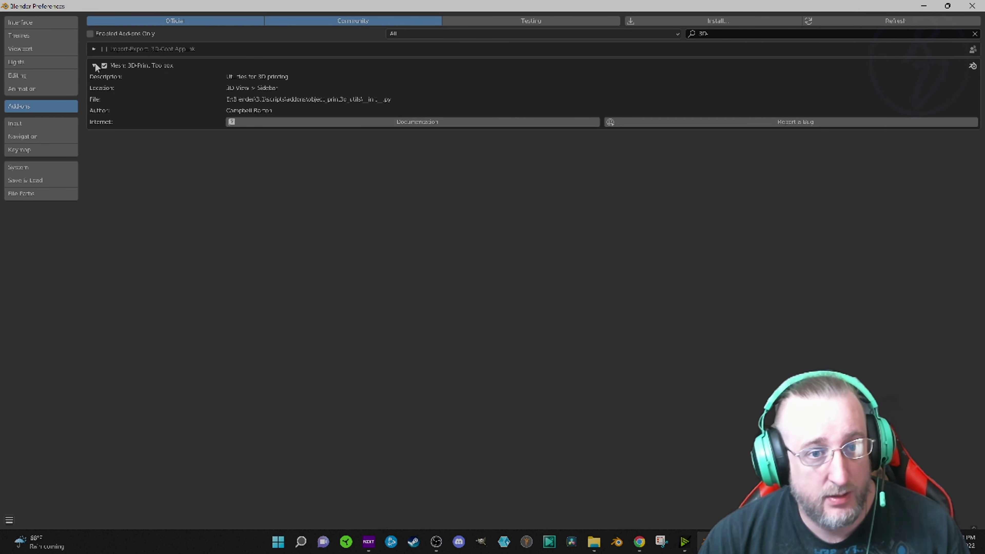
left_click(95, 65)
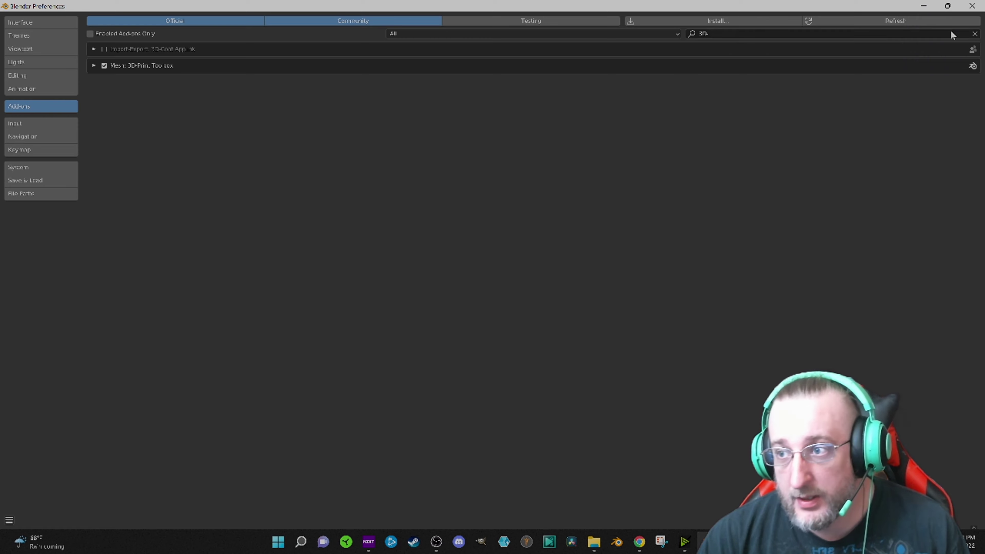
left_click(974, 34)
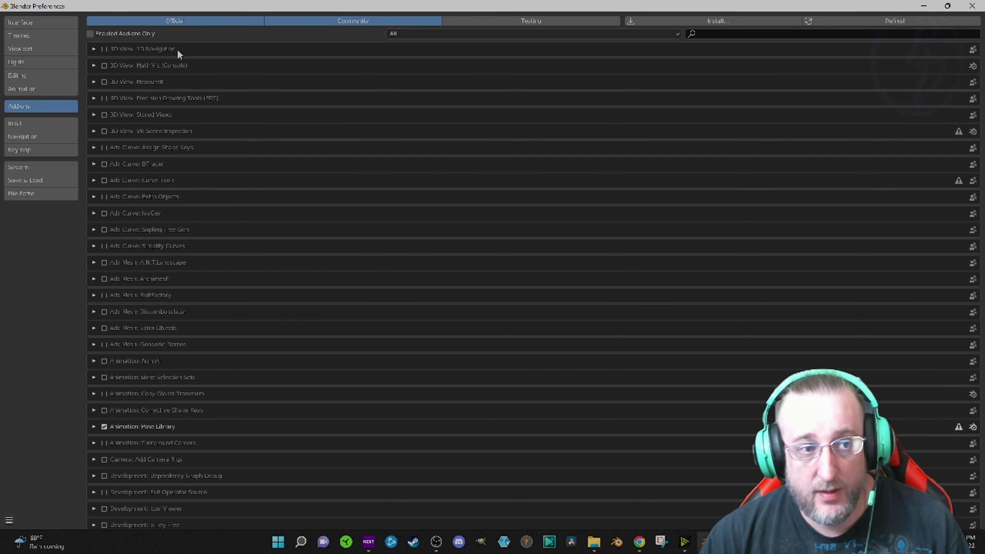
Enable the 3D View: MeasureIt add-on and the Add Curve add-ons IvyGen, Sapling Tree Gen and Simplify Curves+.
left_click(103, 82)
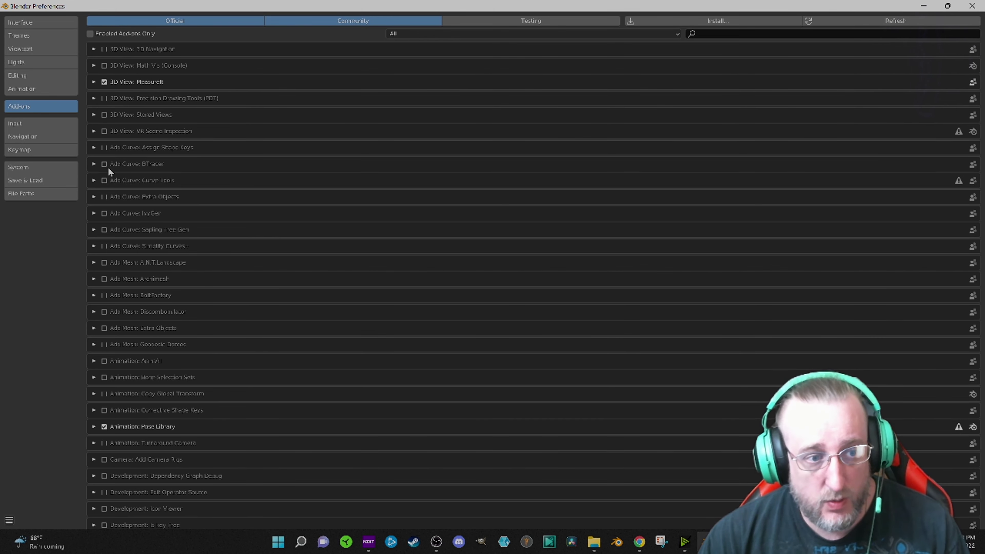
left_click(94, 213)
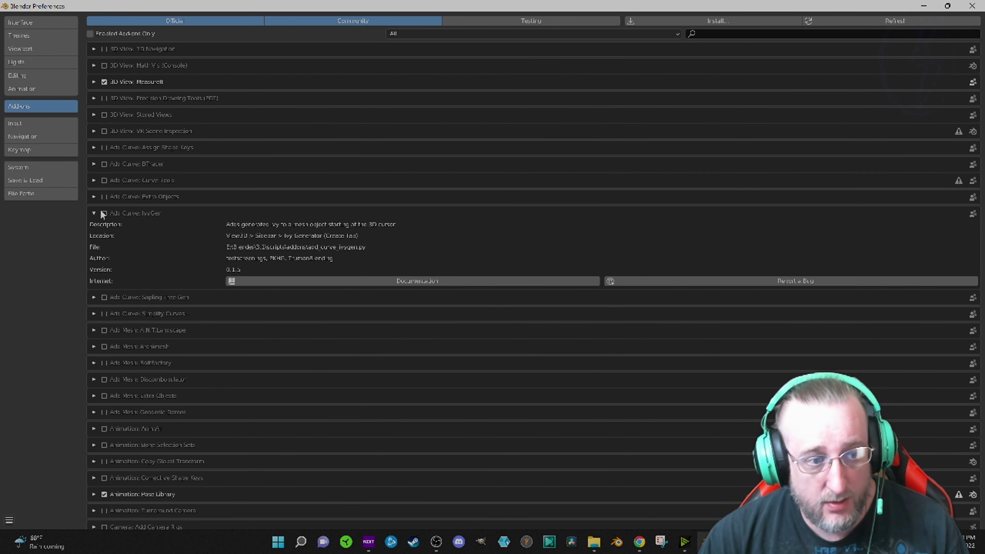
left_click(95, 213)
left_click(104, 212)
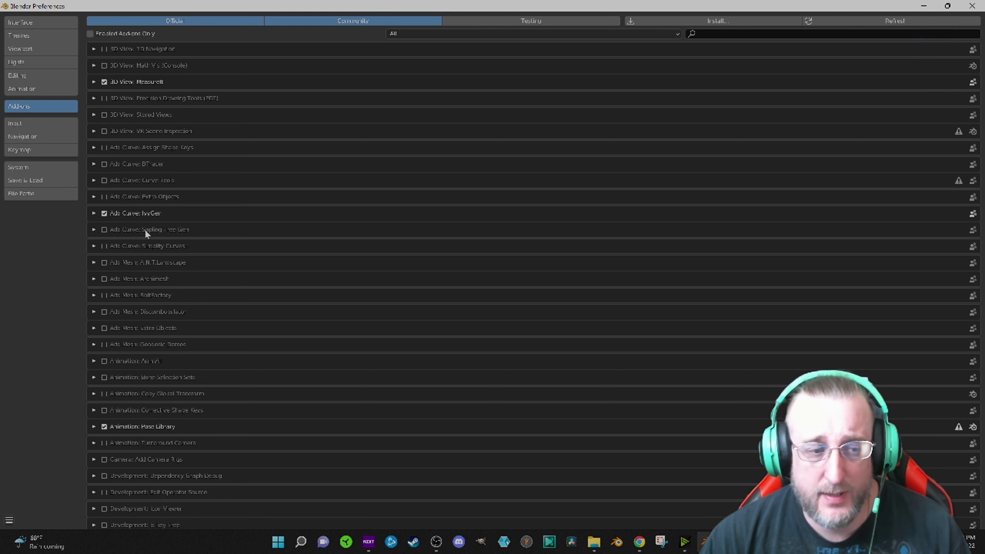
left_click(104, 231)
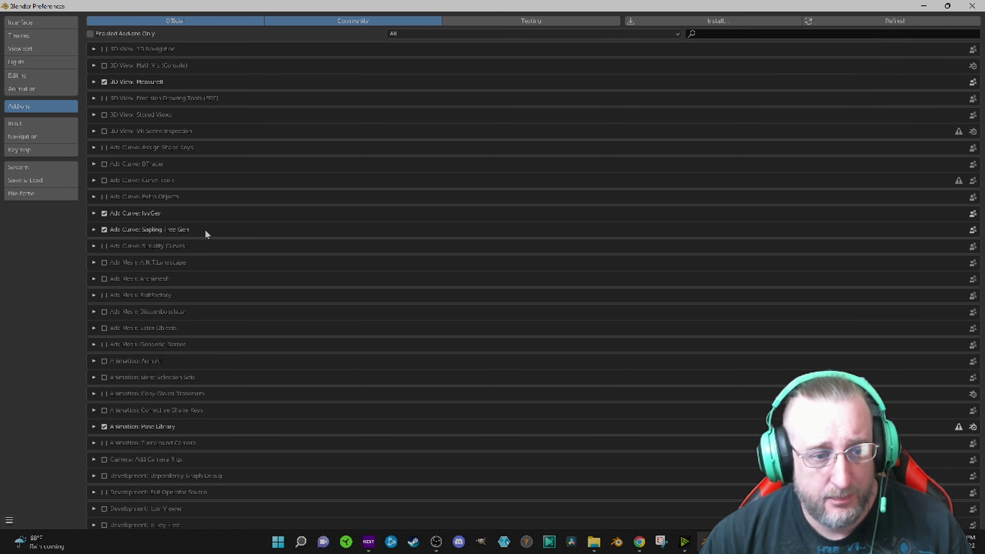
left_click(102, 245)
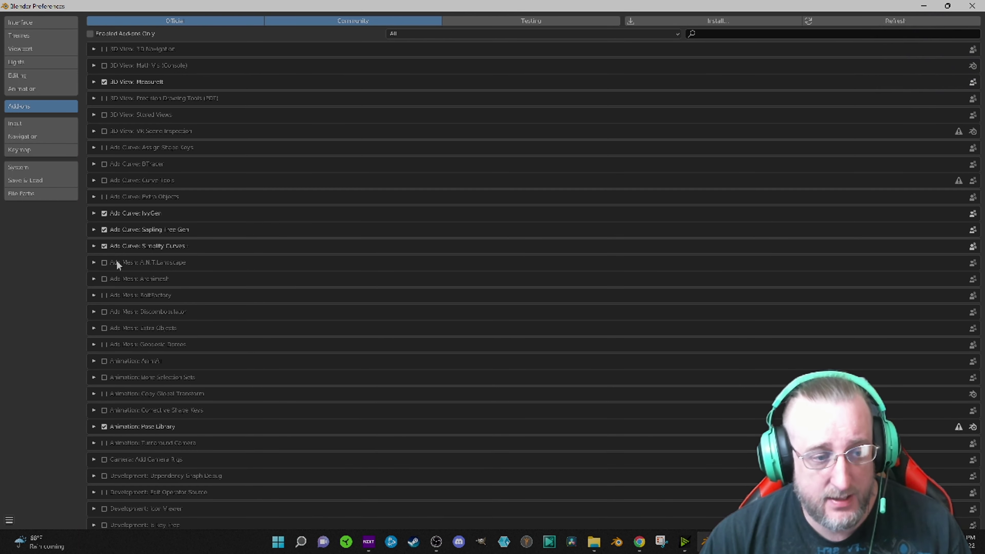
Enable the Add Mesh add-ons A.N.T.Landscape, Archimesh, BoltFactory, Discombobulator, Extra Objects and Geodesic Domes, plus the AnimAll animation add-on.
left_click(104, 263)
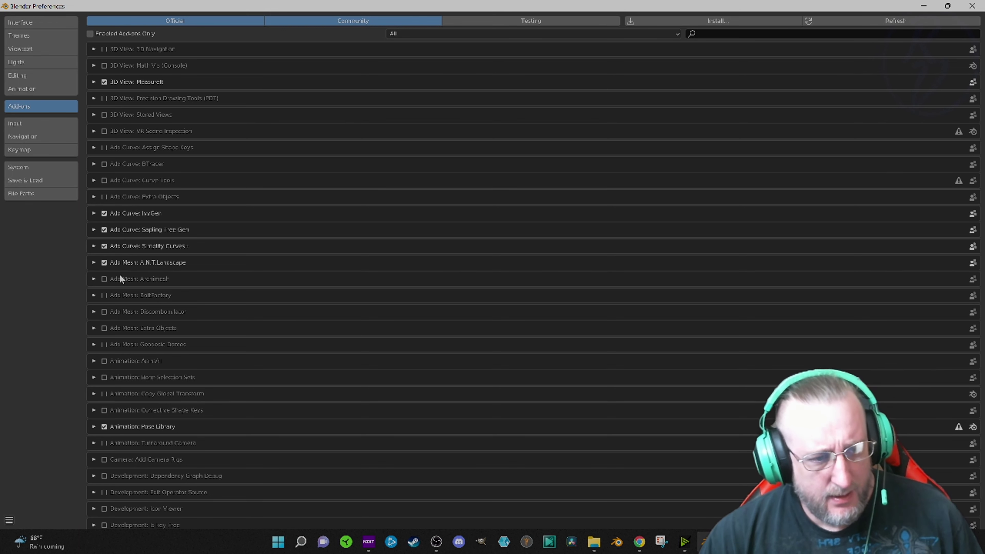
left_click(103, 279)
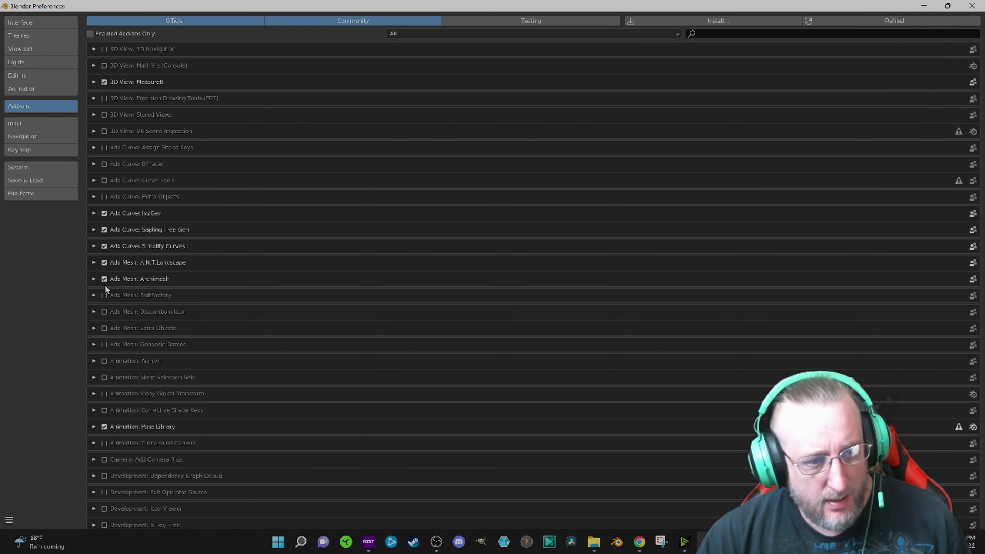
left_click(104, 295)
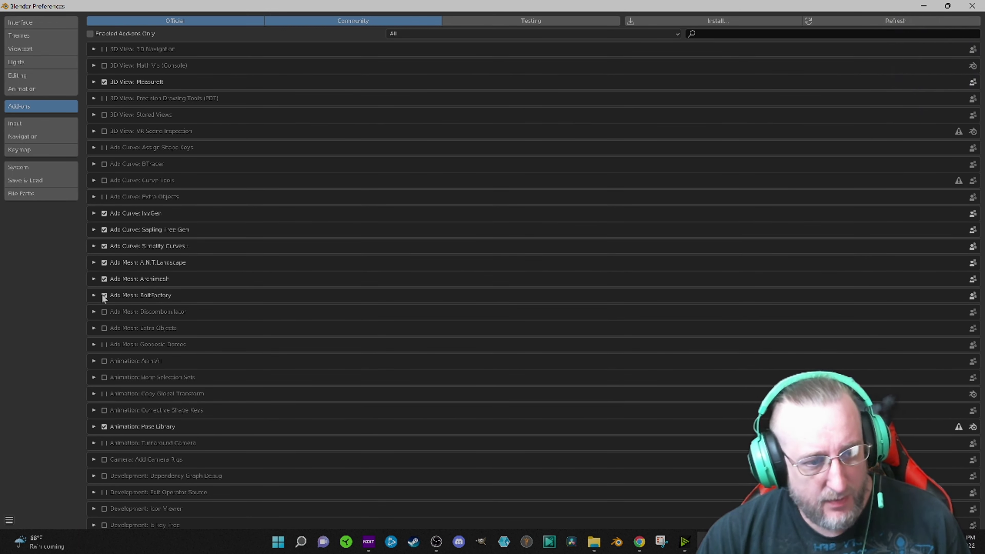
left_click(103, 312)
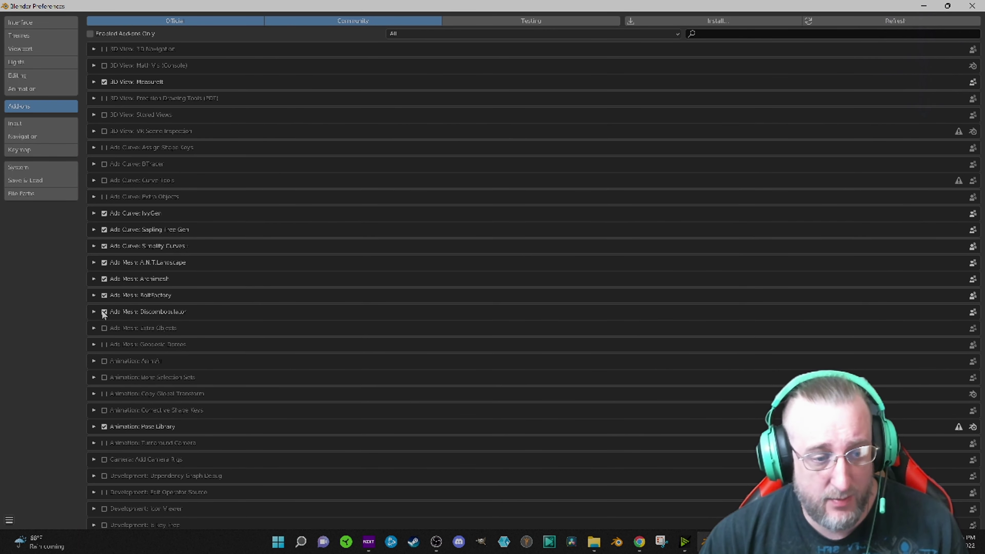
left_click(104, 328)
left_click(104, 344)
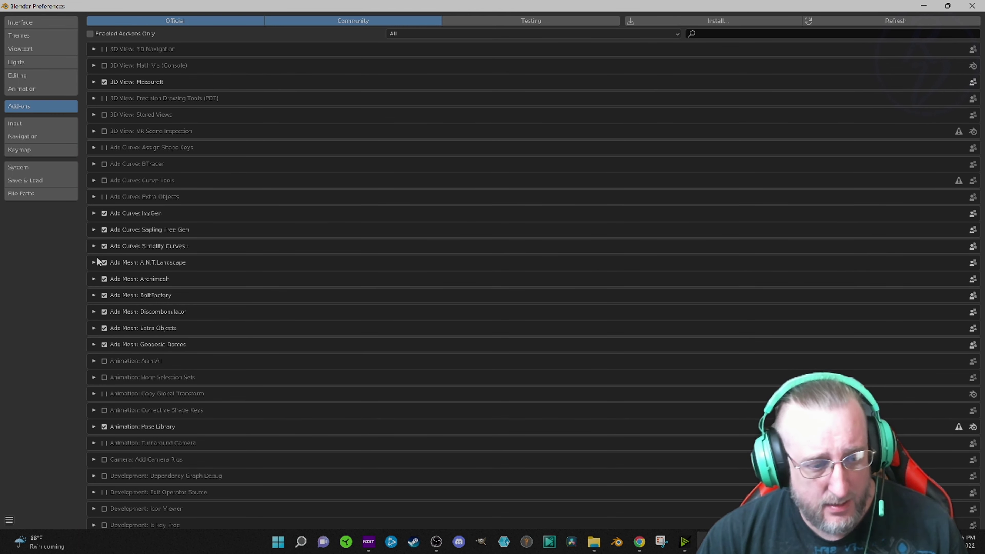
left_click(104, 361)
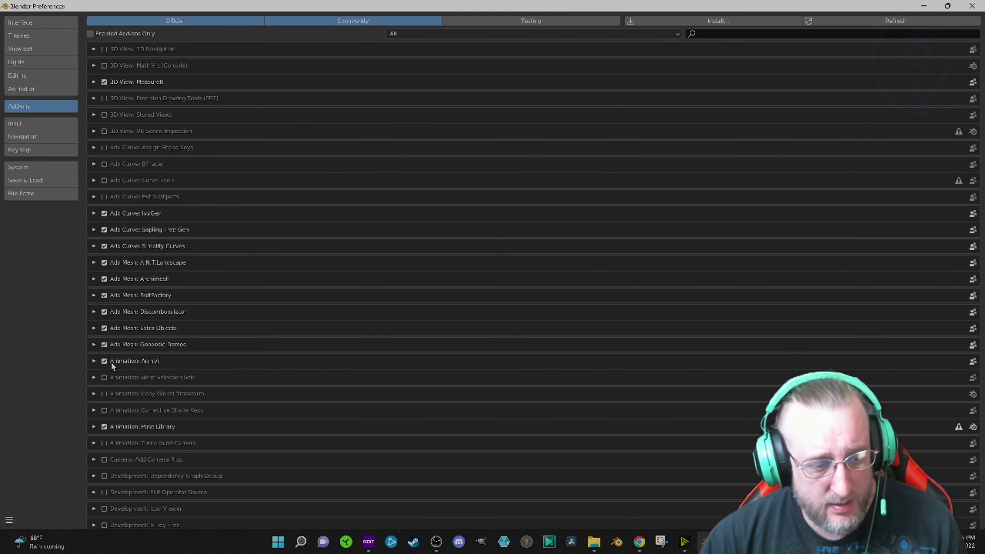
Enable the Import-Export add-ons Nuke Animation Format, NewTek MDD, Import Palettes, Import Images as Planes, Import BrushSet and Import AutoCAD DXF.
scroll(111, 362, "down", 3)
scroll(111, 364, "down", 5)
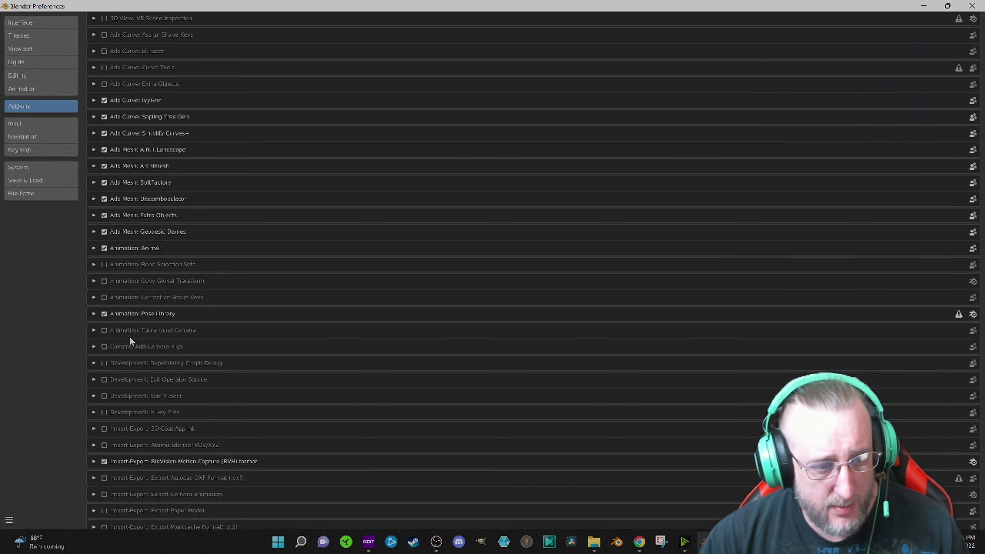
scroll(130, 338, "down", 5)
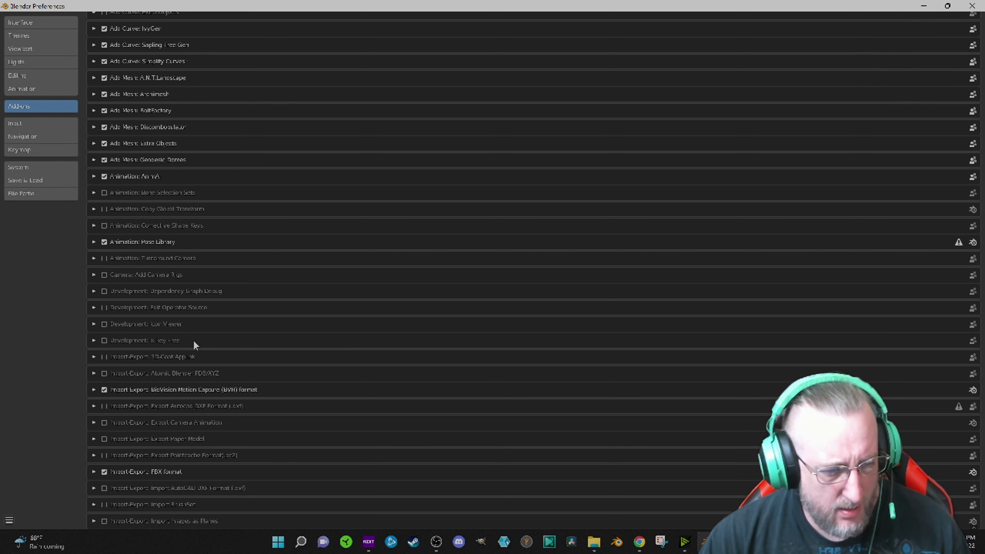
scroll(193, 341, "down", 2)
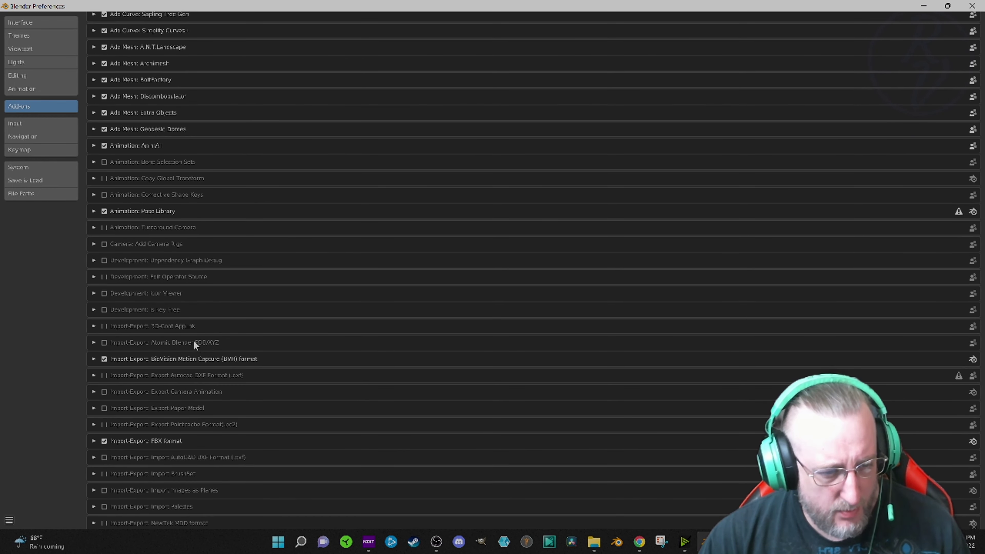
scroll(194, 342, "down", 4)
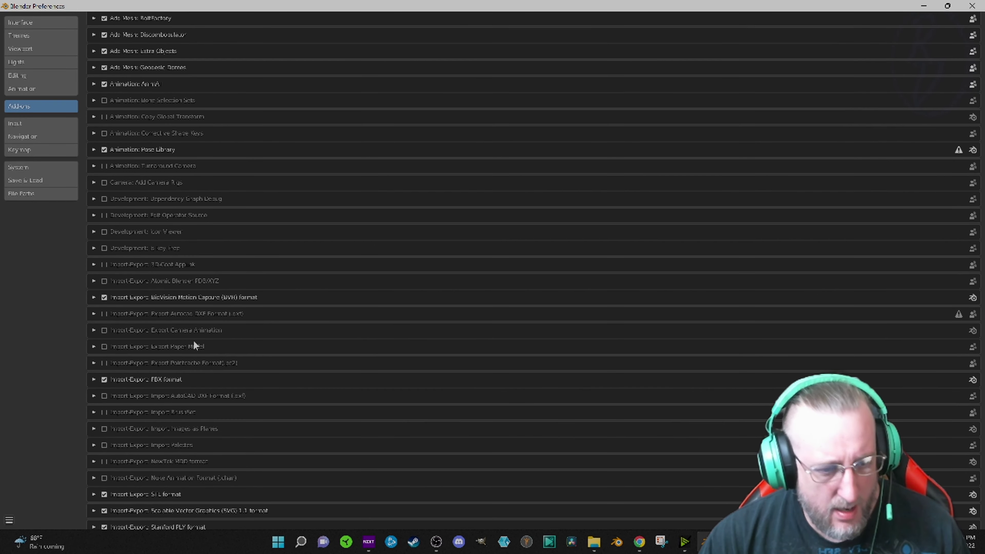
scroll(193, 342, "down", 3)
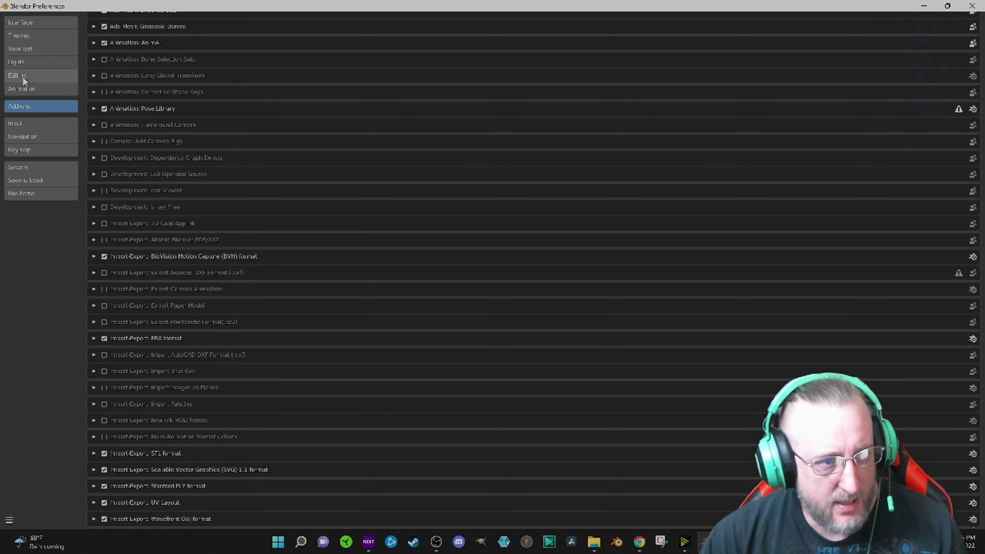
scroll(212, 296, "down", 5)
scroll(212, 297, "down", 8)
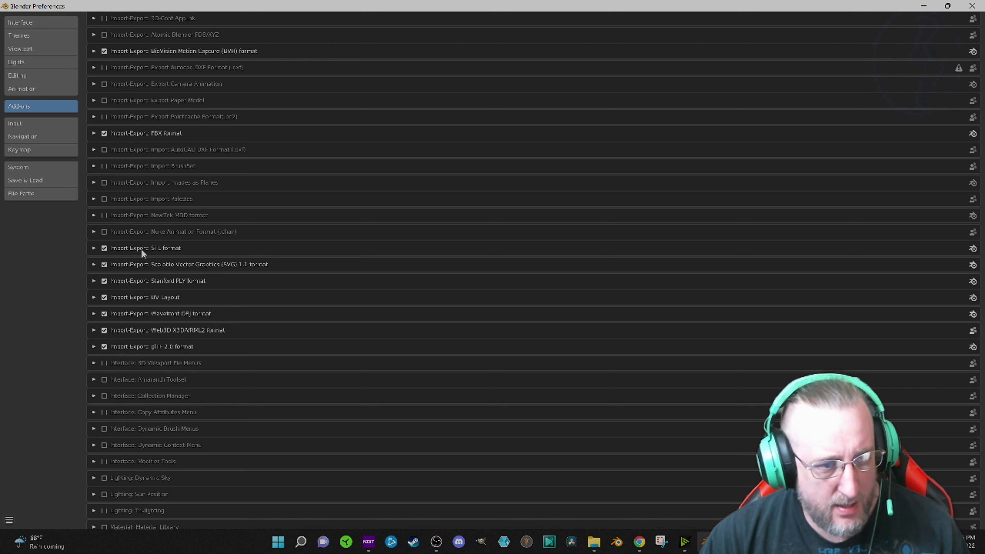
left_click(104, 232)
left_click(104, 215)
left_click(104, 199)
left_click(104, 182)
left_click(104, 166)
left_click(104, 150)
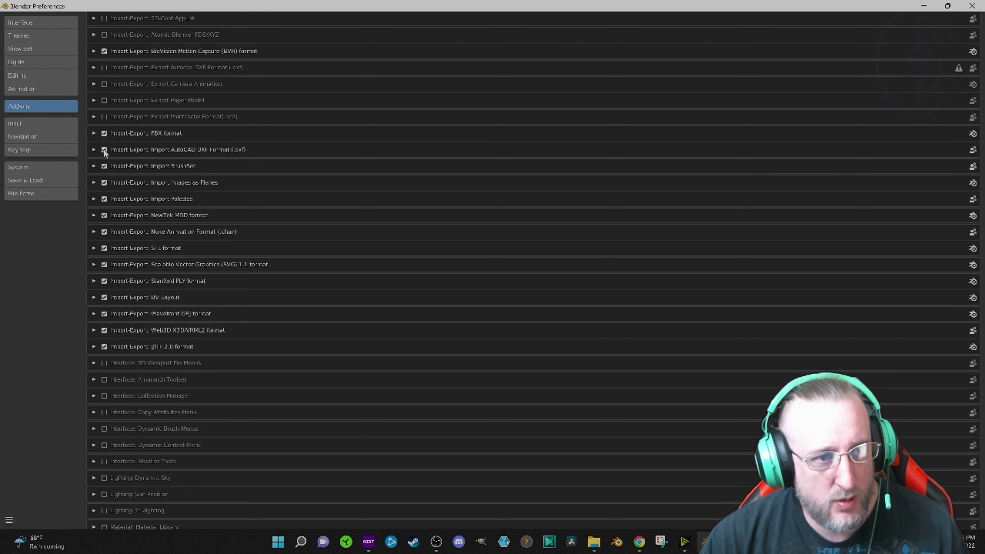
Enable the Import-Export add-ons Export Pointcache, Export Paper Model, Export Camera Animation, Export Autocad DXF, 3D-Coat Applink and Atomic Blender PDB/XYZ.
left_click(104, 117)
left_click(104, 100)
left_click(104, 84)
left_click(103, 68)
scroll(126, 124, "up", 4)
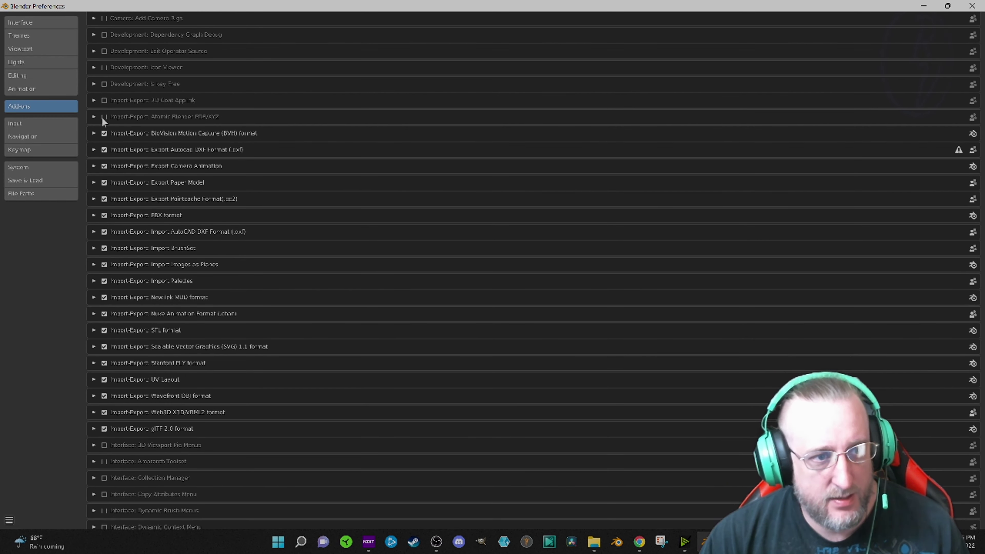
left_click(105, 100)
left_click(103, 117)
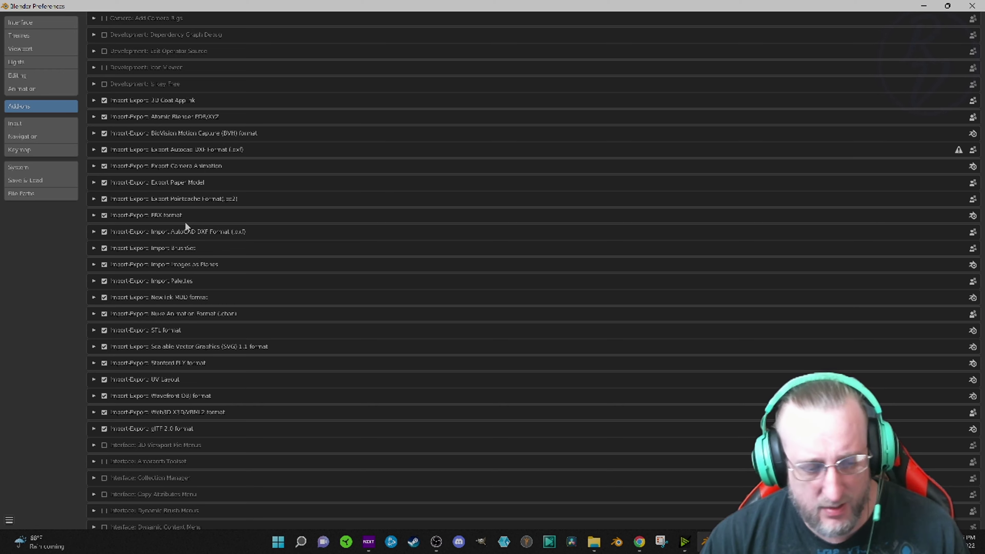
Enable the Node add-ons Node Wrangler and Node Arrange, plus the Mesh add-on LoopTools.
scroll(189, 301, "down", 5)
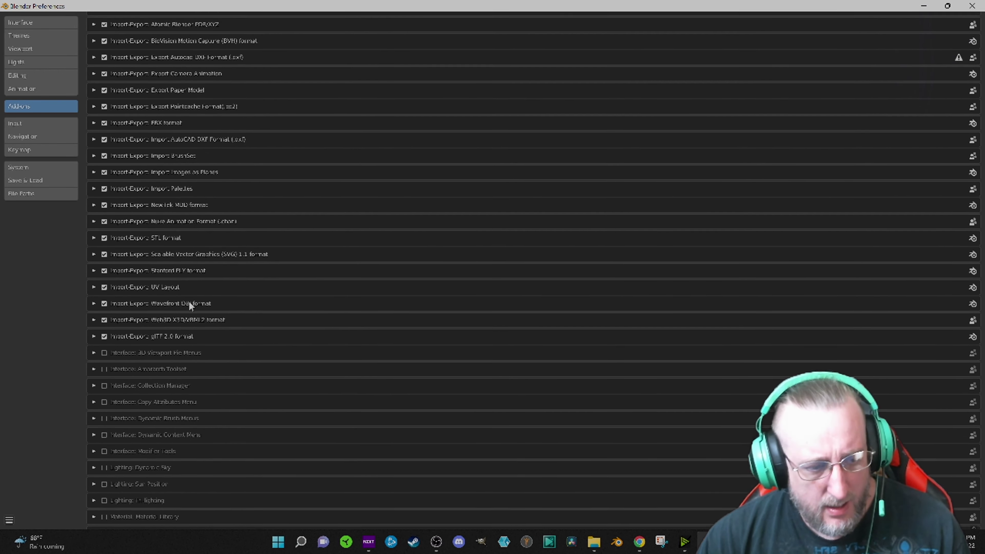
scroll(190, 305, "down", 2)
scroll(190, 303, "down", 3)
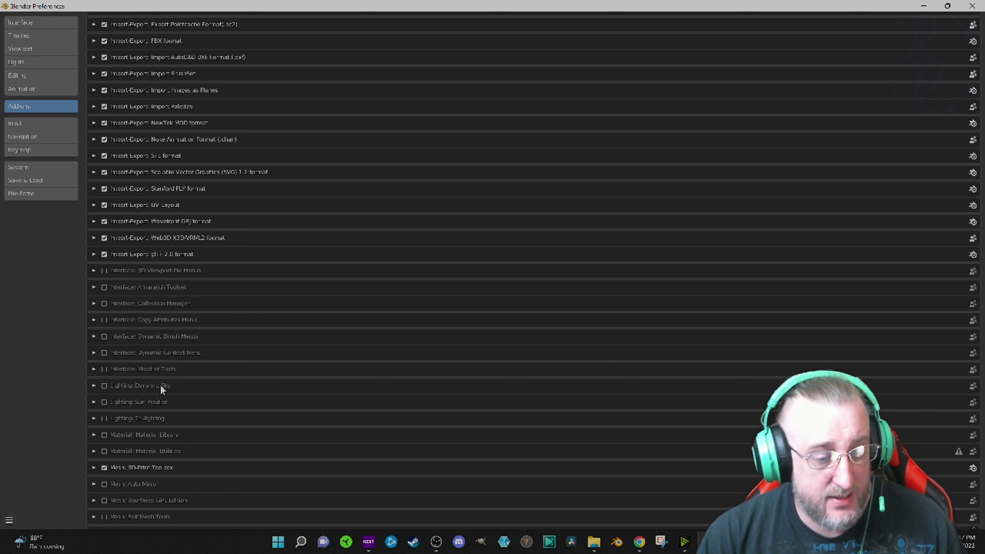
scroll(160, 385, "down", 3)
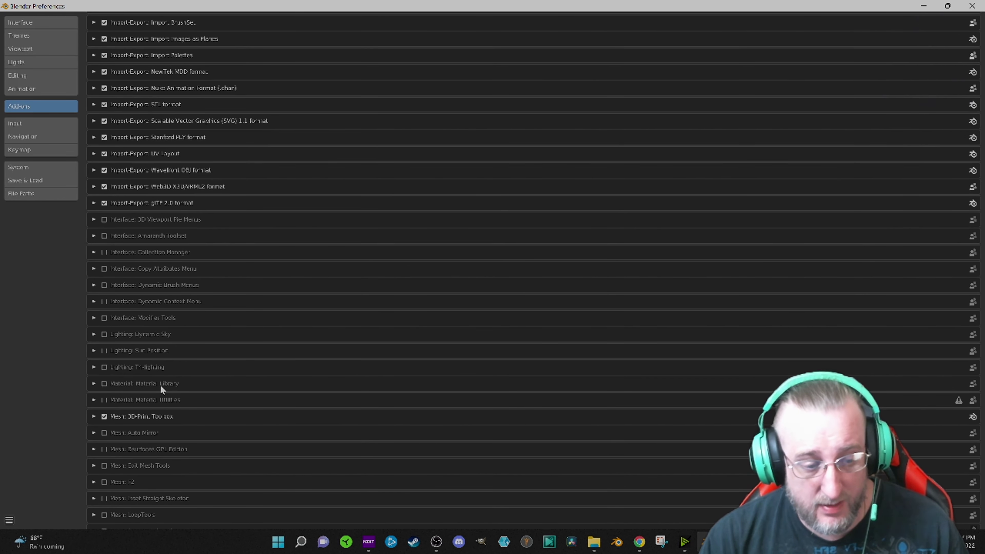
scroll(160, 385, "down", 4)
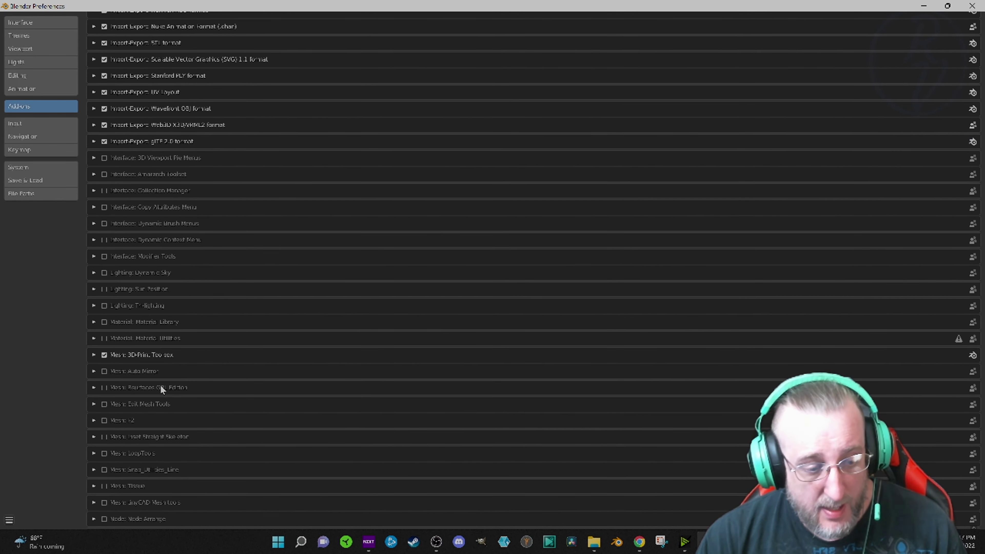
scroll(161, 385, "down", 4)
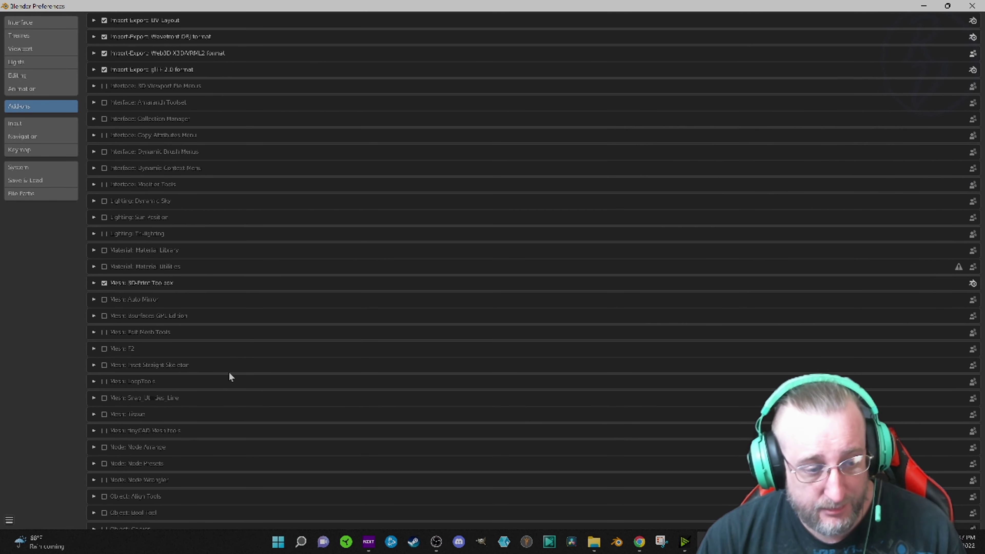
scroll(227, 375, "down", 5)
scroll(220, 375, "down", 4)
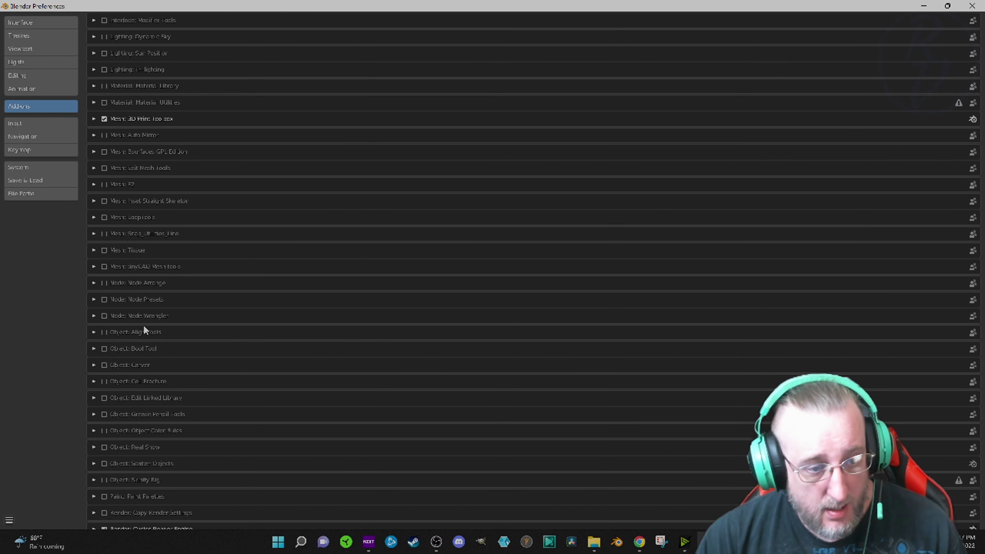
left_click(104, 315)
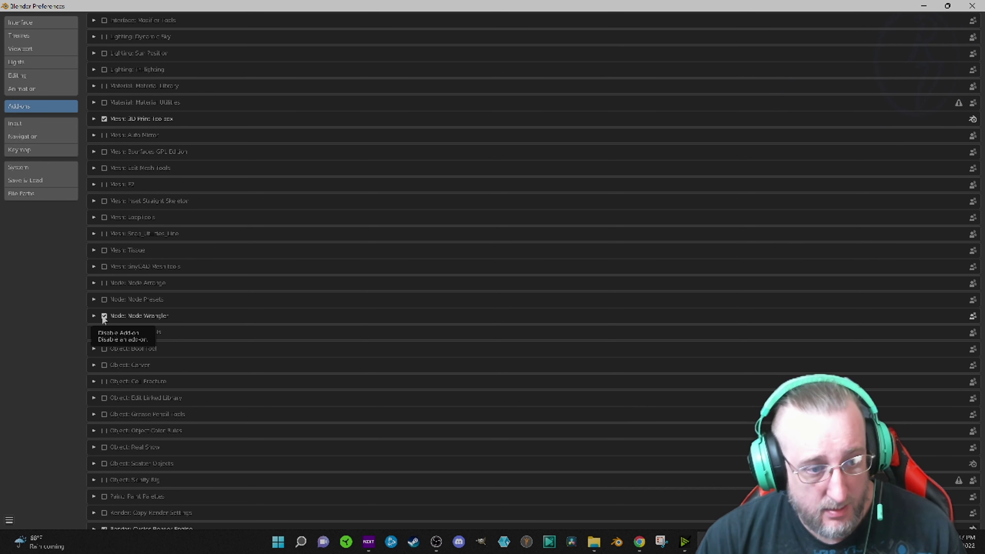
left_click(104, 282)
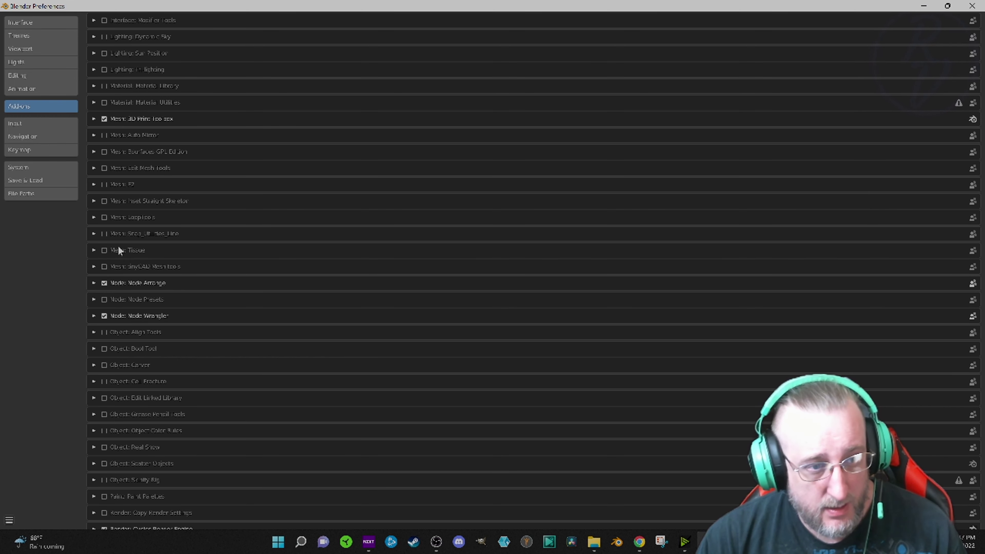
left_click(102, 219)
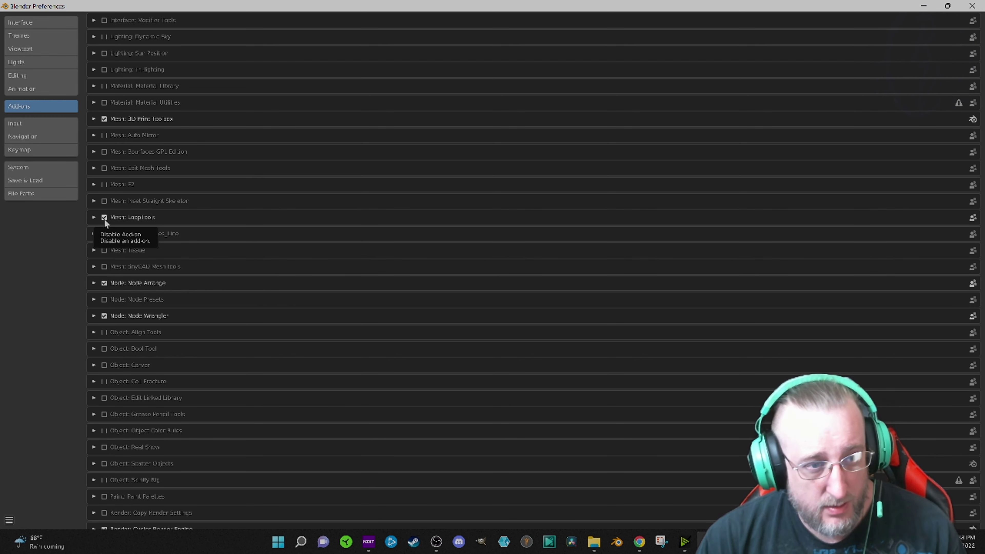
Enable the Rigging: Rigify and UV: Magic UV add-ons.
scroll(103, 218, "down", 4)
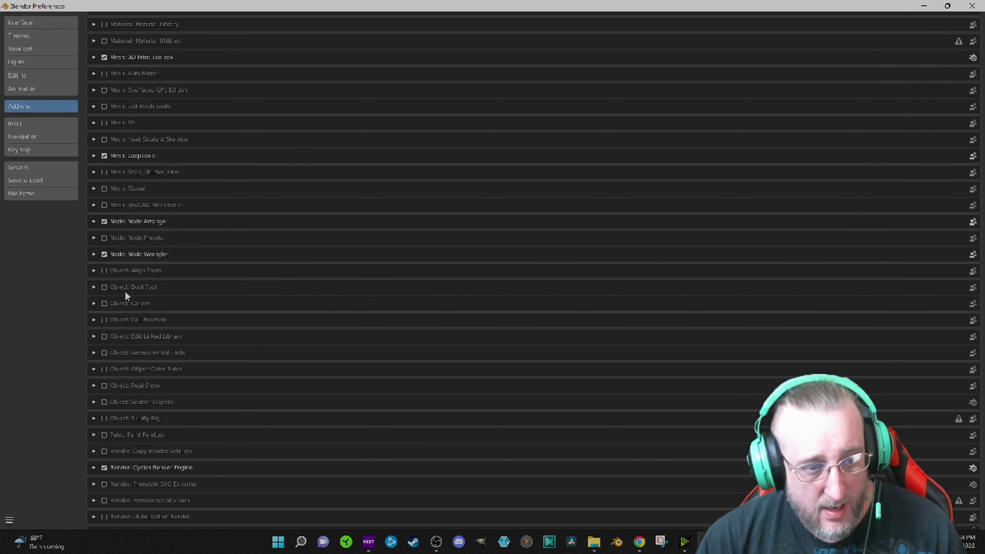
scroll(129, 277, "down", 4)
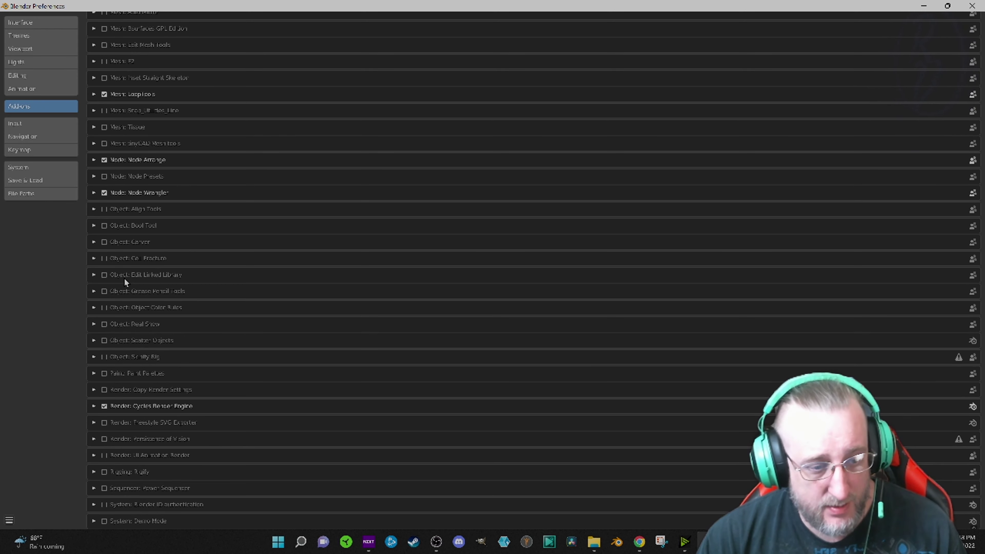
scroll(124, 279, "down", 4)
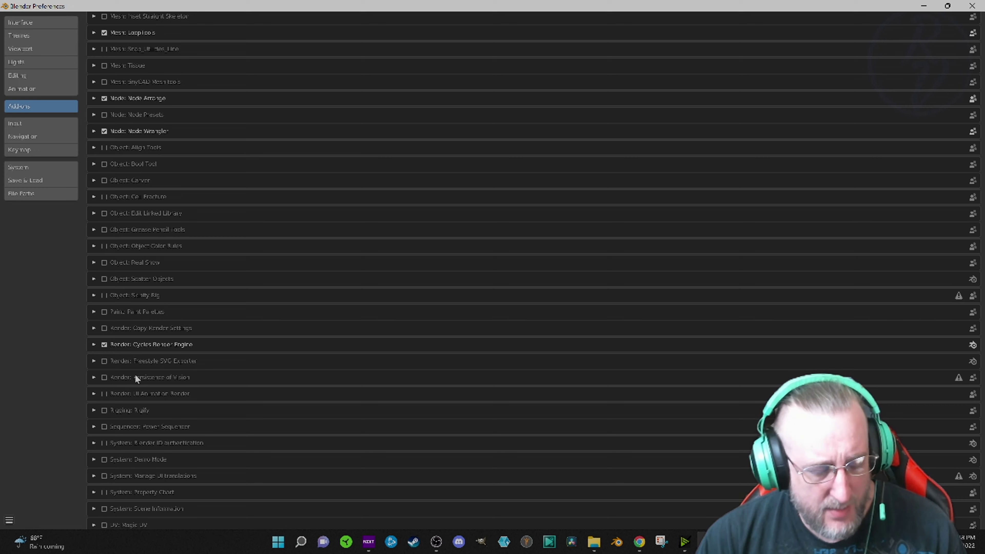
scroll(135, 389, "down", 2)
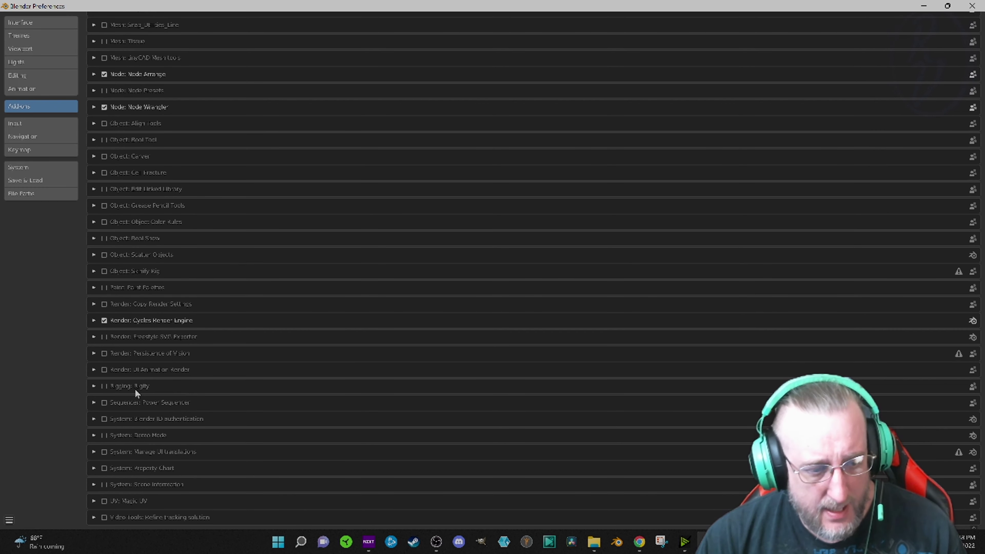
left_click(104, 387)
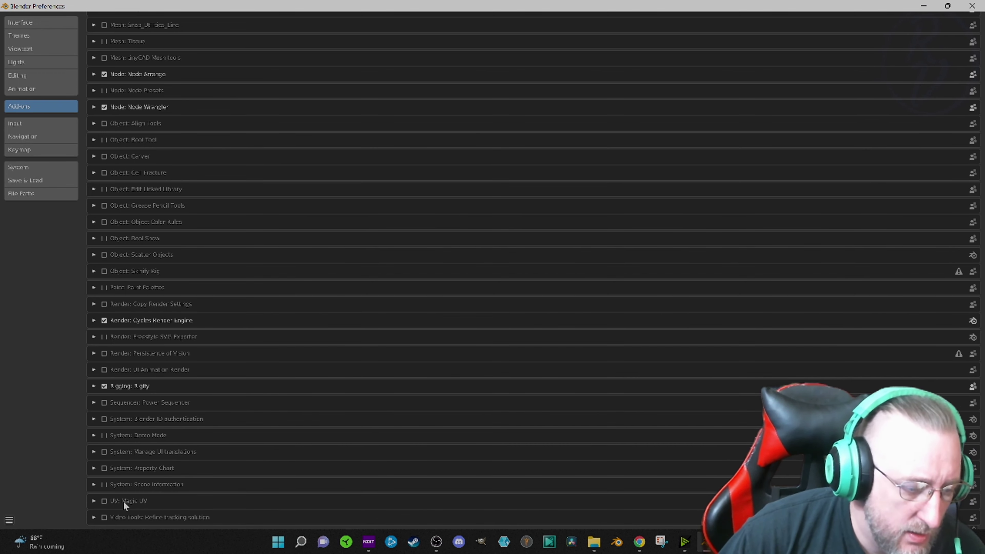
left_click(104, 501)
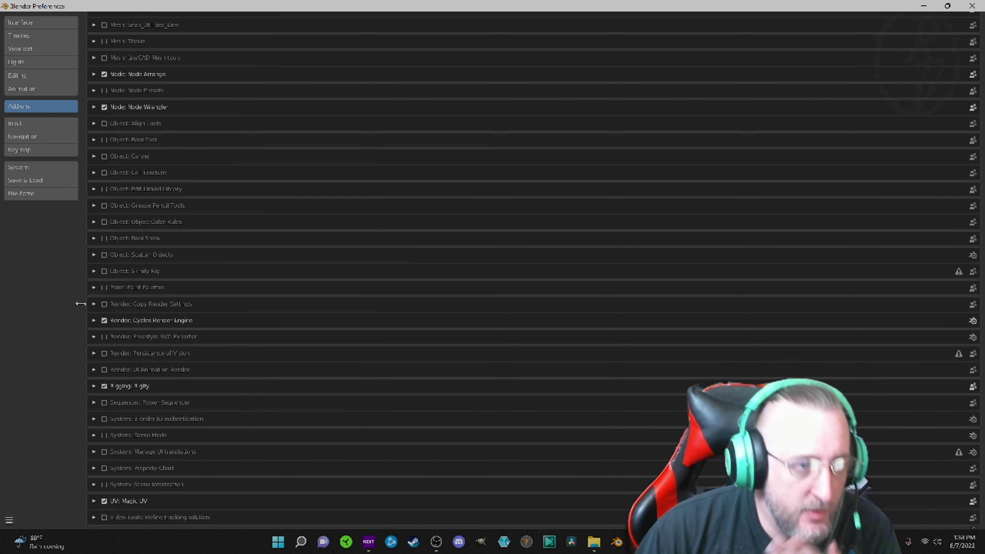
Enable the Add Curve add-ons Extra Objects, Curve Tools, BTracer and Assign Shape Keys.
scroll(236, 276, "up", 4)
scroll(236, 275, "up", 20)
scroll(236, 275, "up", 20)
scroll(236, 280, "up", 16)
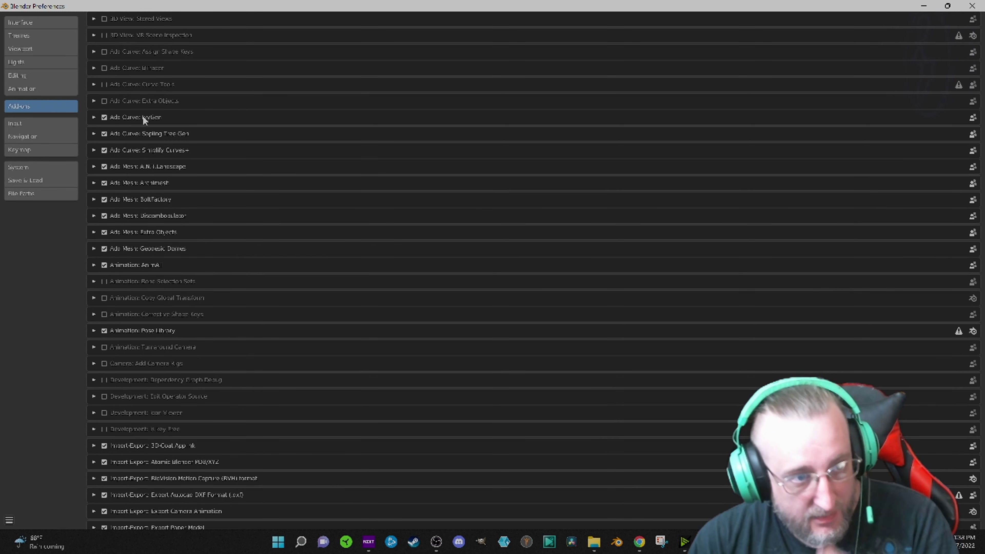
left_click(104, 100)
left_click(103, 84)
scroll(177, 165, "up", 1)
scroll(177, 165, "up", 2)
left_click(104, 109)
left_click(103, 92)
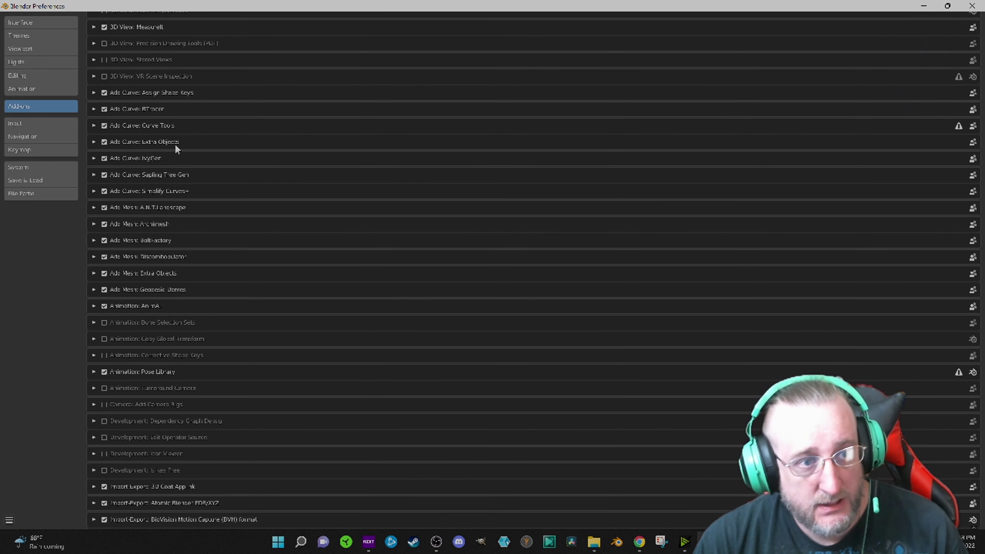
Review the add-on list to check which add-ons are enabled across the categories.
scroll(174, 144, "up", 3)
scroll(175, 144, "down", 9)
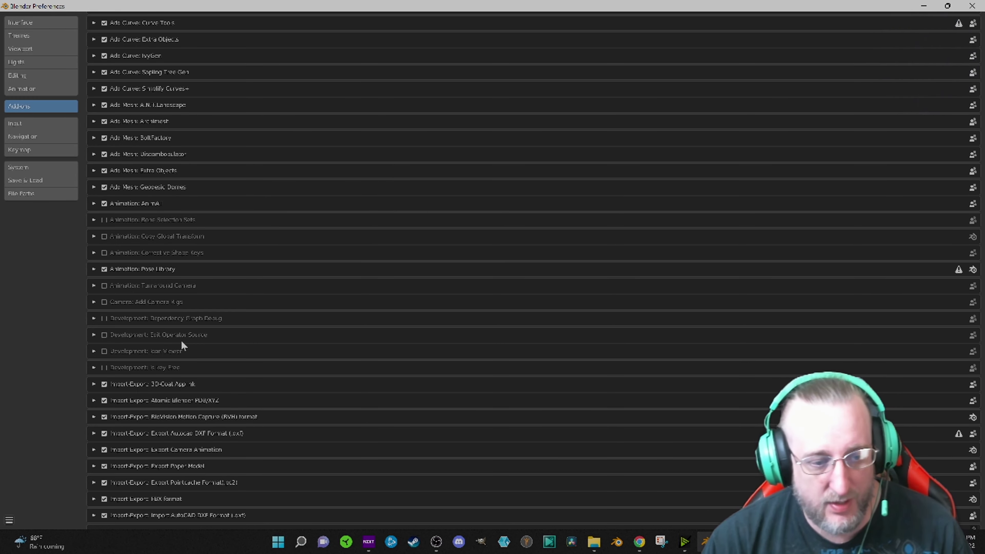
scroll(182, 342, "down", 5)
scroll(312, 289, "down", 20)
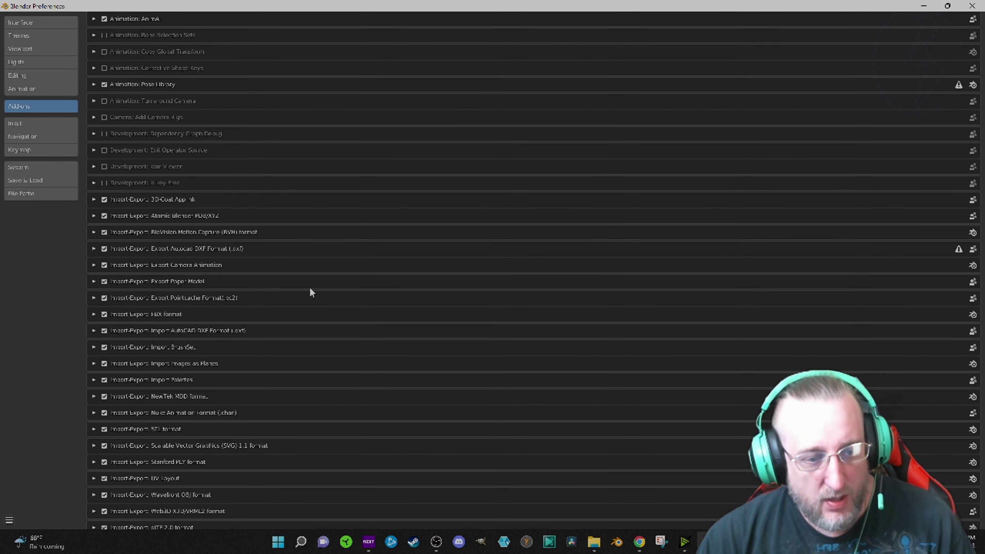
scroll(306, 314, "up", 20)
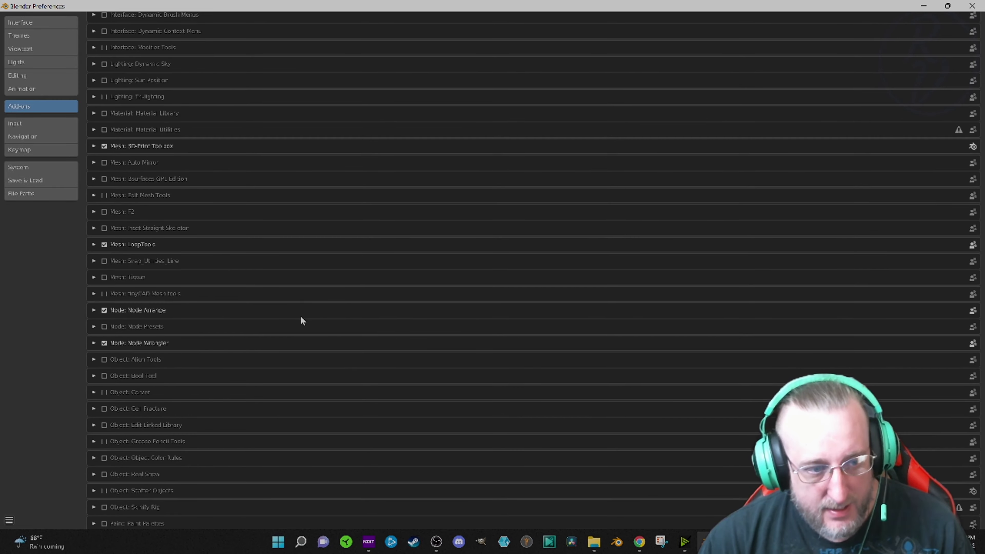
scroll(303, 320, "up", 20)
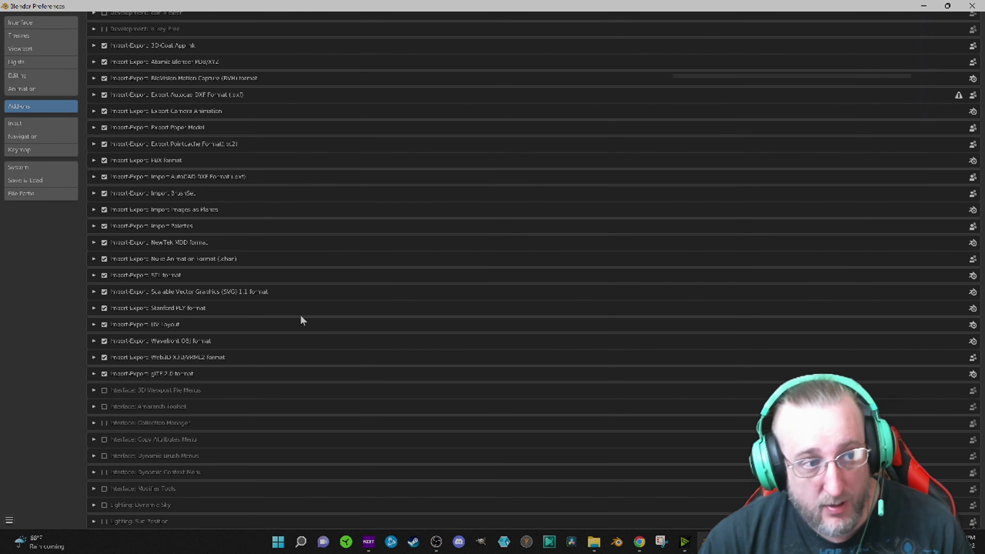
scroll(303, 320, "up", 7)
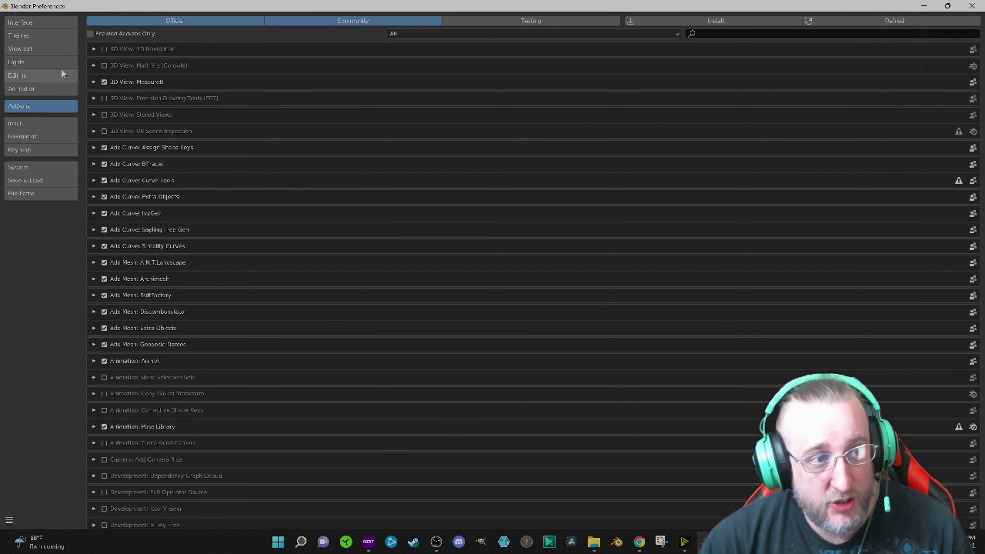
Examine the Interface preferences, including the Text Rendering and Menus settings.
left_click(48, 50)
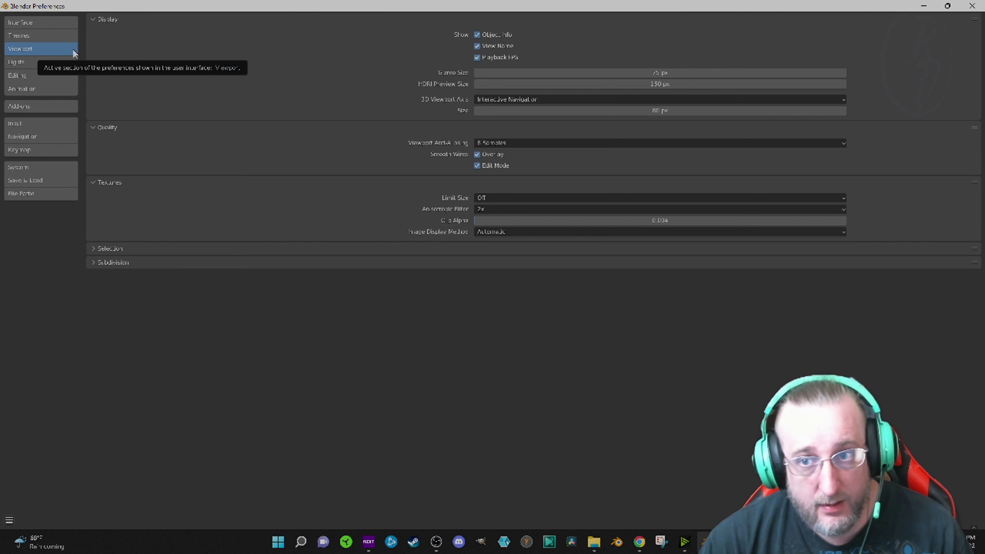
left_click(28, 23)
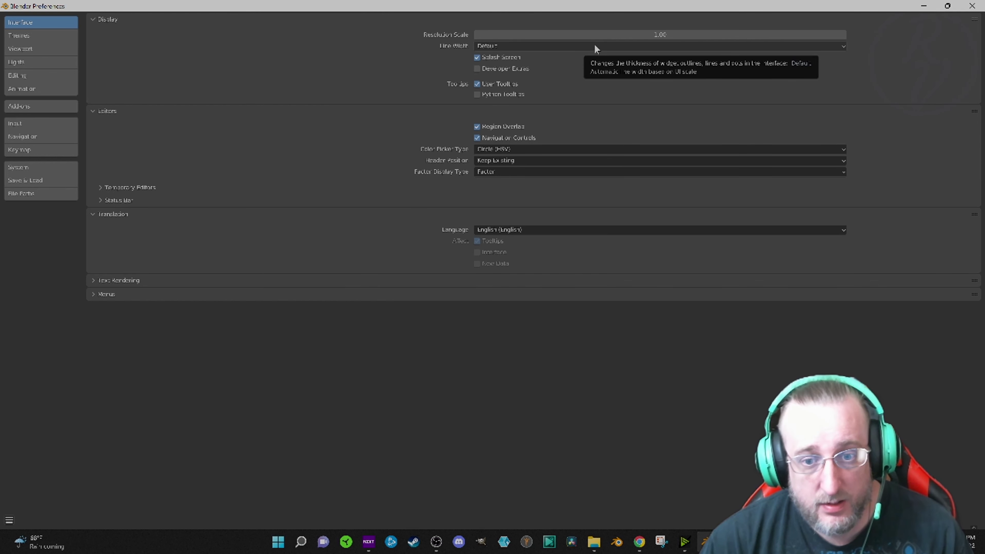
left_click(122, 281)
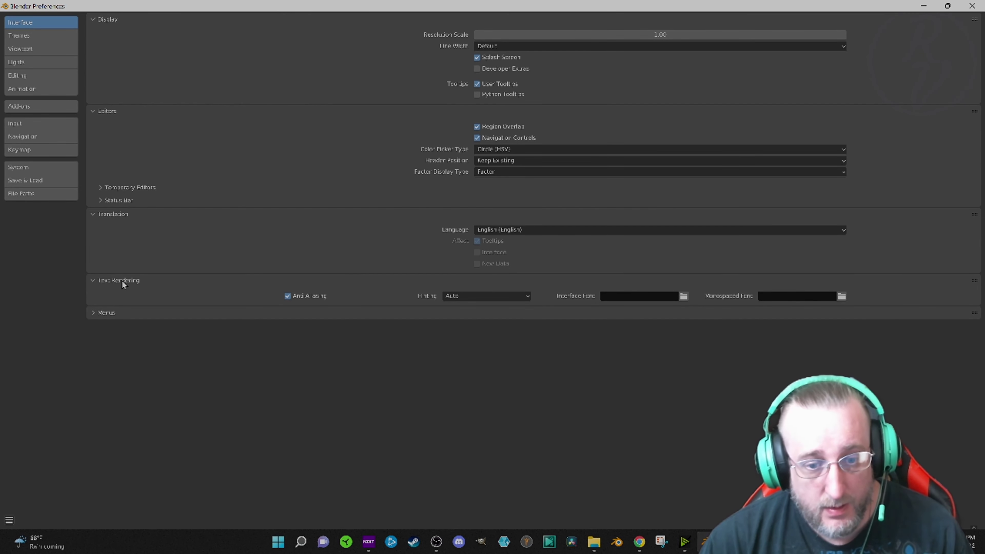
left_click(122, 281)
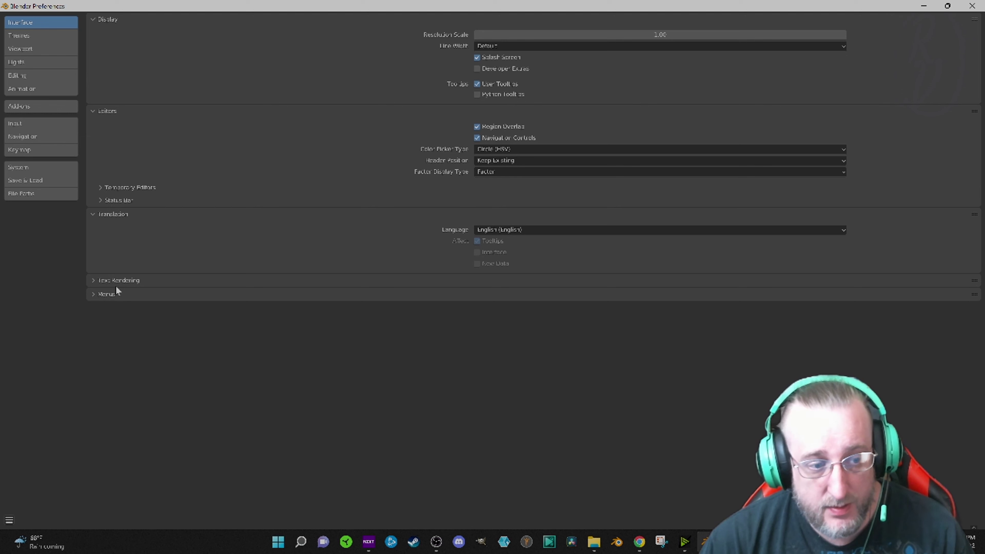
left_click(113, 294)
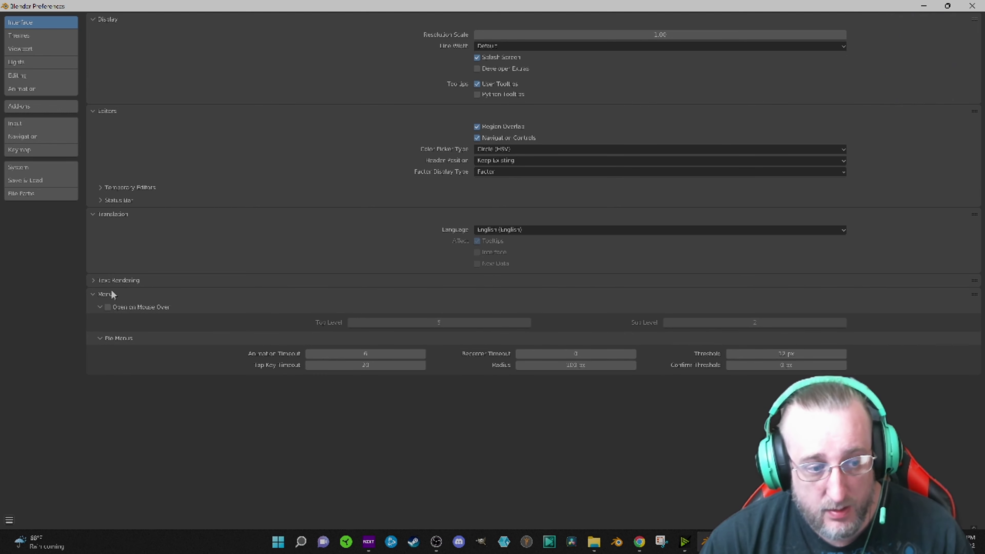
left_click(111, 292)
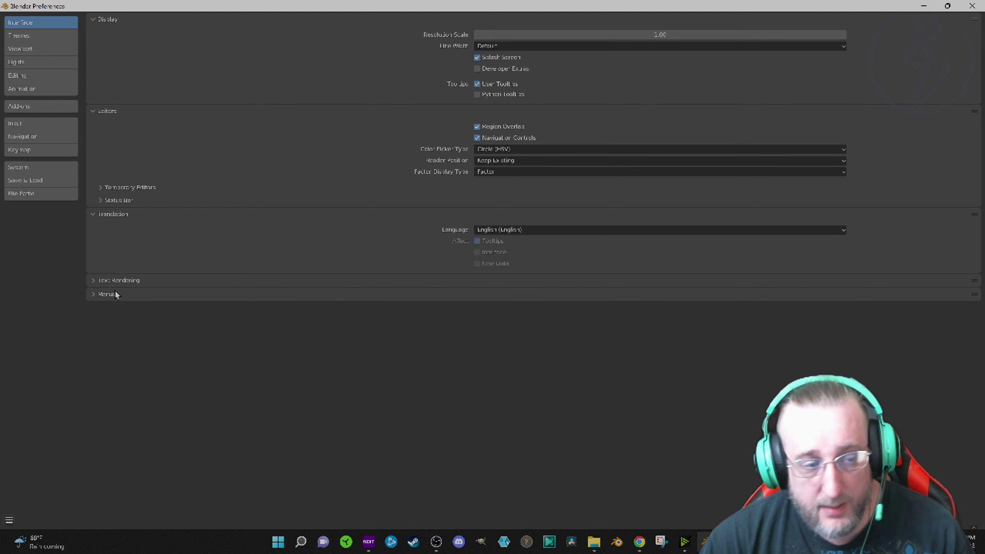
Examine the Themes preferences, including the User Interface theme categories.
left_click(16, 36)
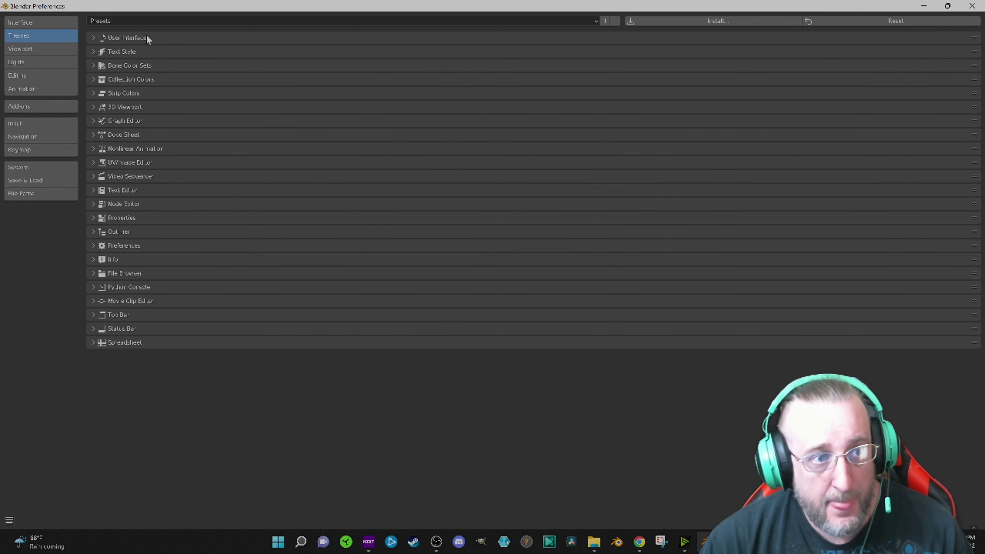
left_click(124, 37)
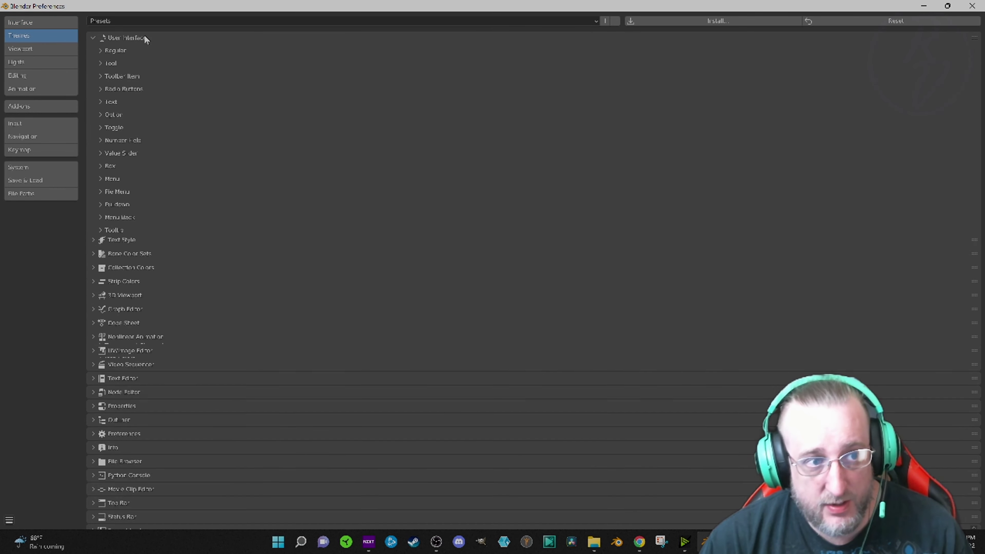
left_click(145, 40)
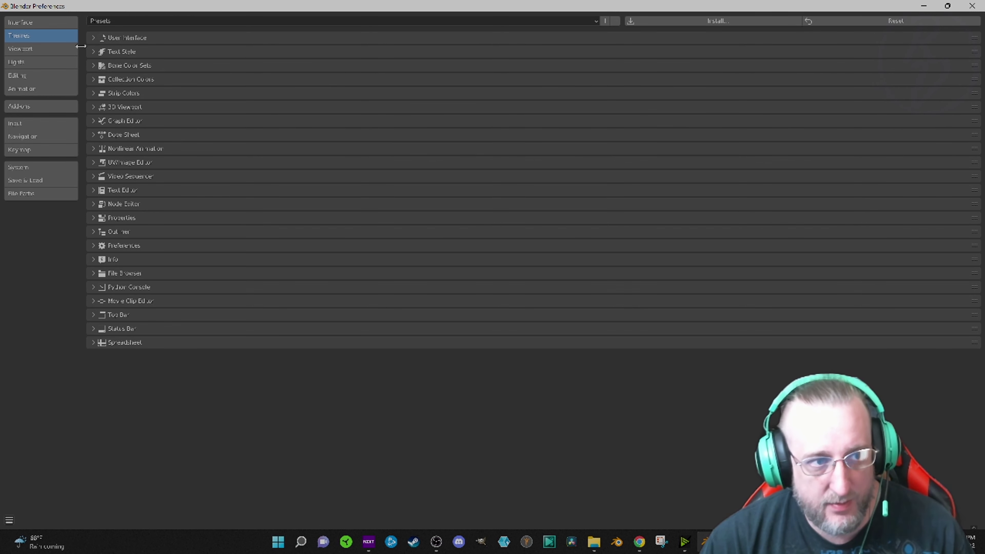
left_click(39, 49)
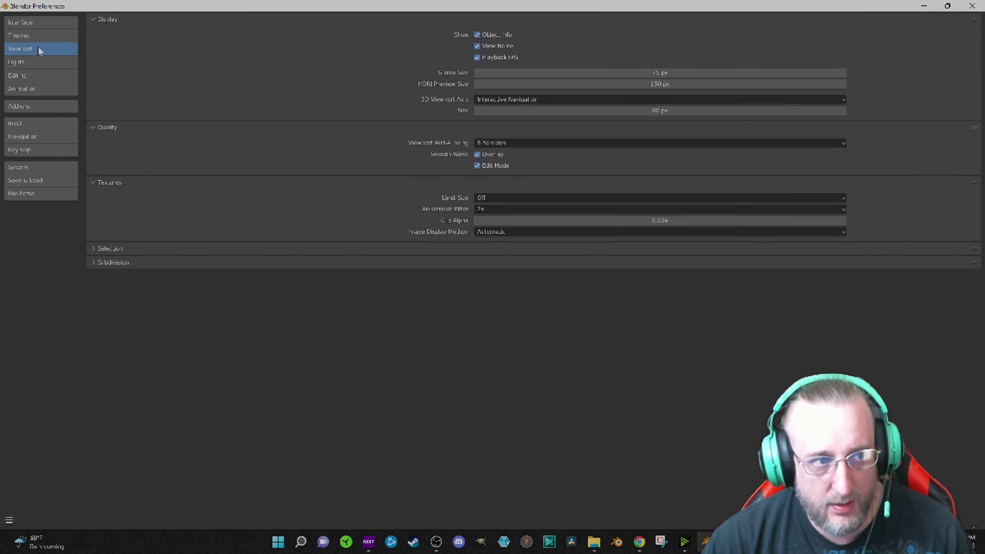
left_click(41, 38)
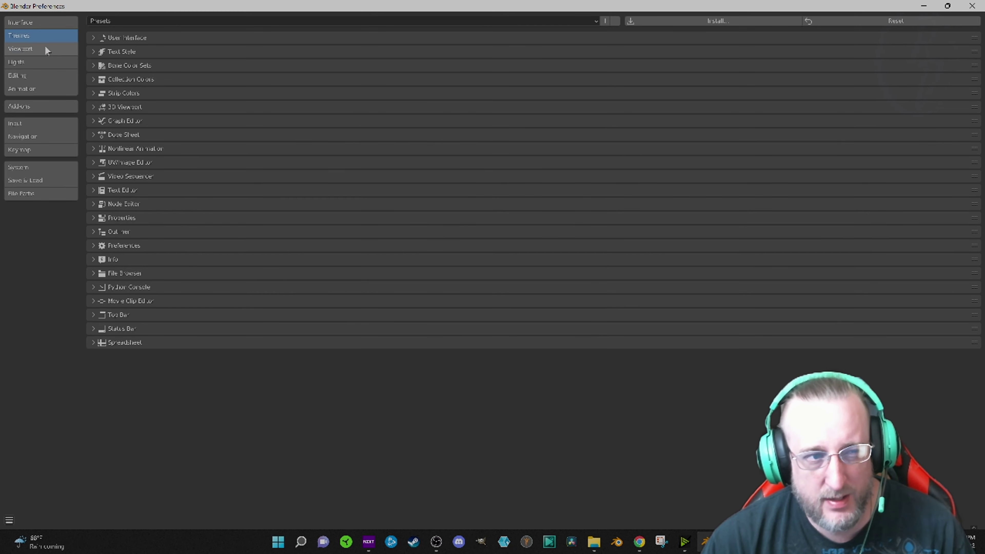
In the Viewport preferences, set Viewport Anti-Aliasing to 16 Samples and the texture Anisotropic Filter to 8x.
left_click(45, 49)
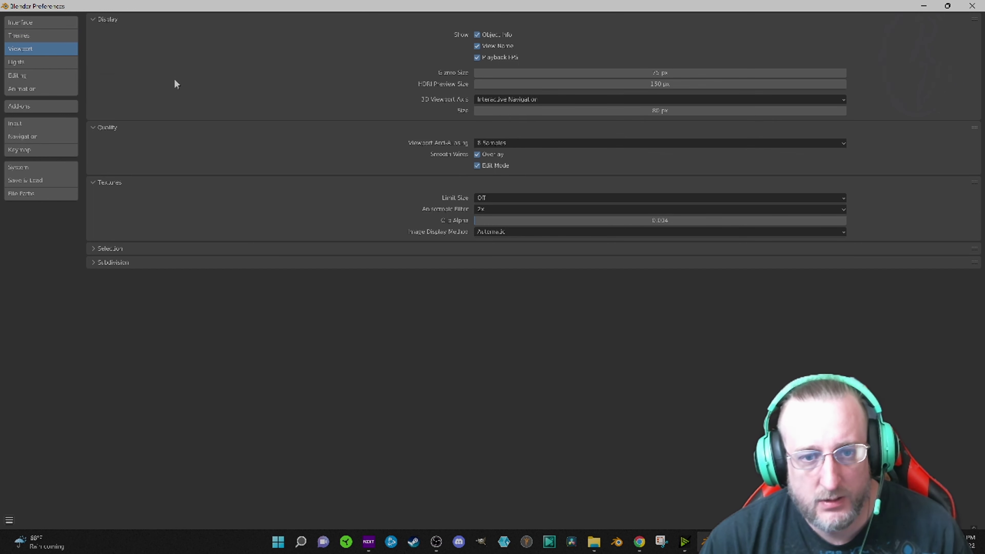
left_click(750, 144)
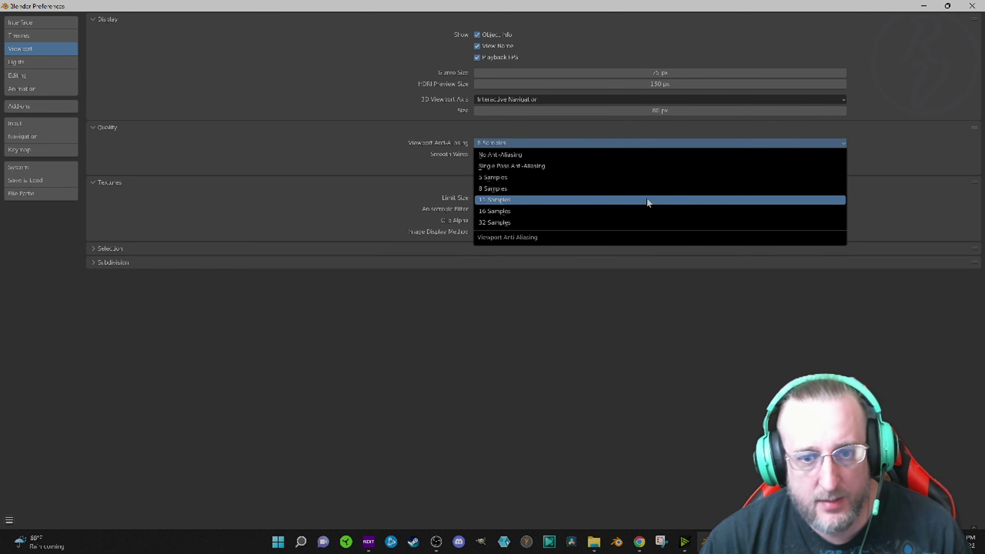
left_click(631, 209)
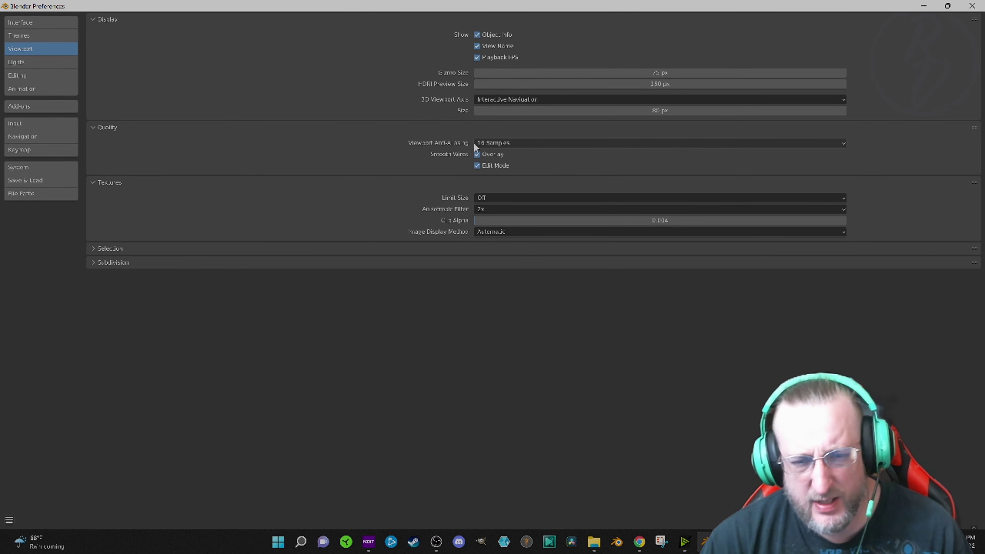
left_click(524, 212)
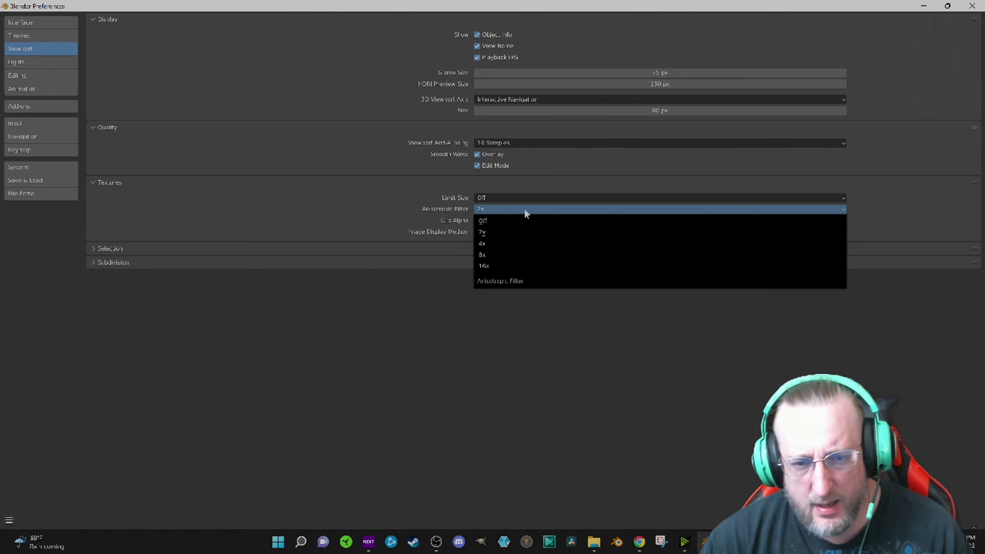
left_click(511, 253)
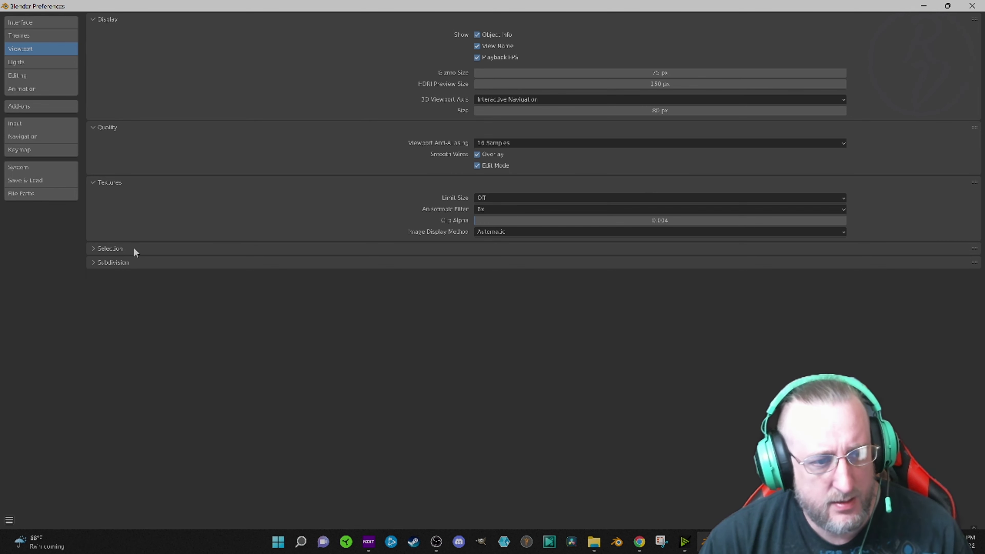
Examine the Subdivision and Selection settings of the Viewport preferences, leaving both sections collapsed.
left_click(117, 263)
left_click(162, 262)
left_click(156, 248)
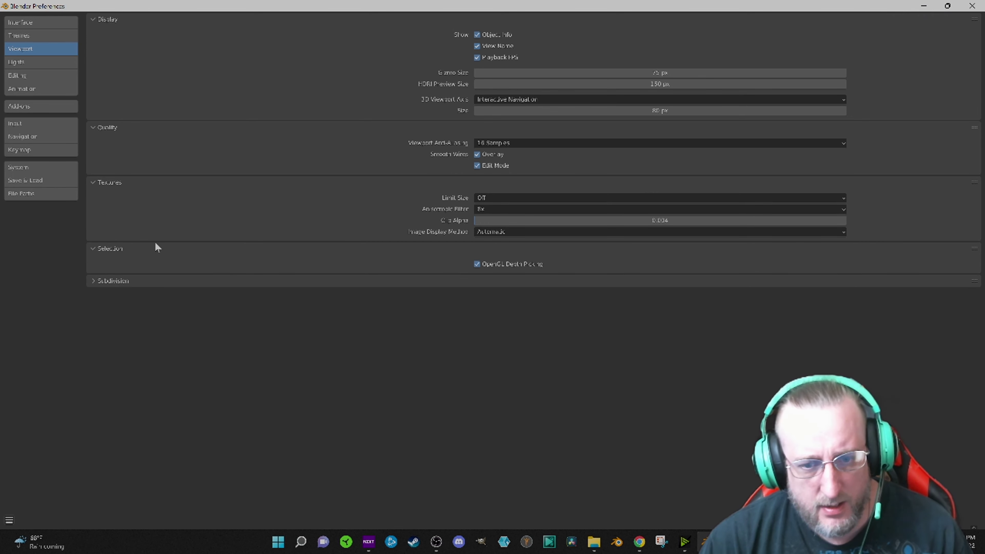
left_click(155, 243)
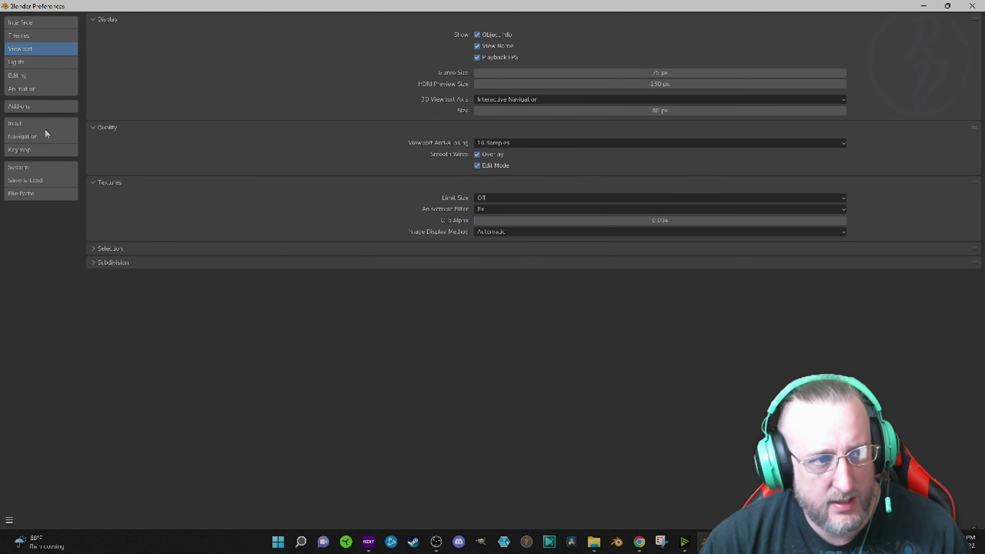
Examine the Lights, Editing, Animation and Input preferences one after another.
left_click(43, 62)
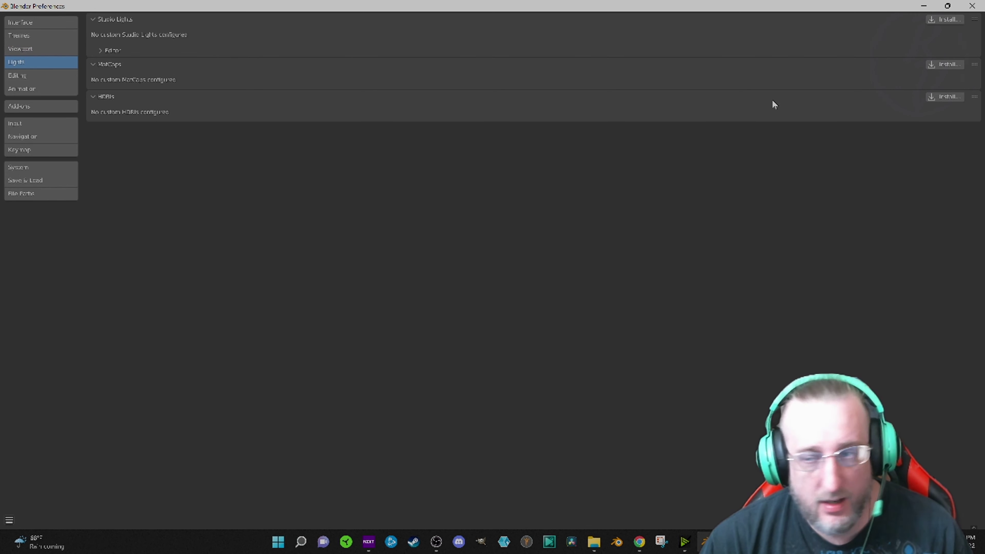
left_click(32, 77)
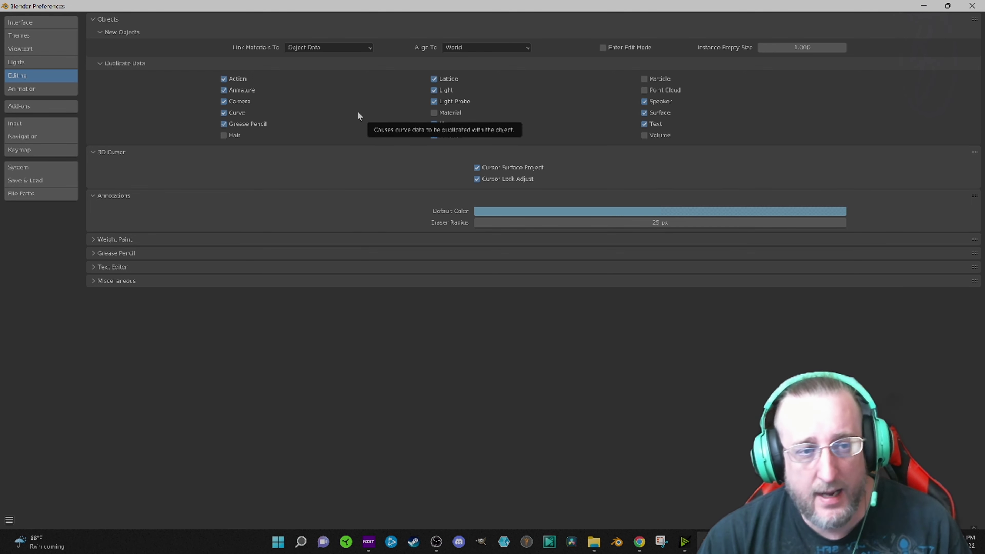
left_click(32, 92)
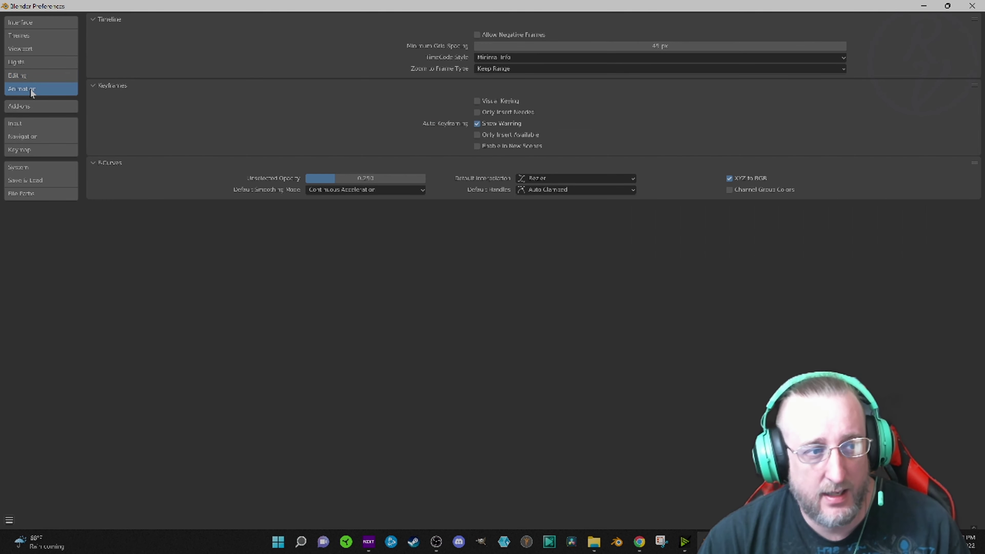
left_click(53, 122)
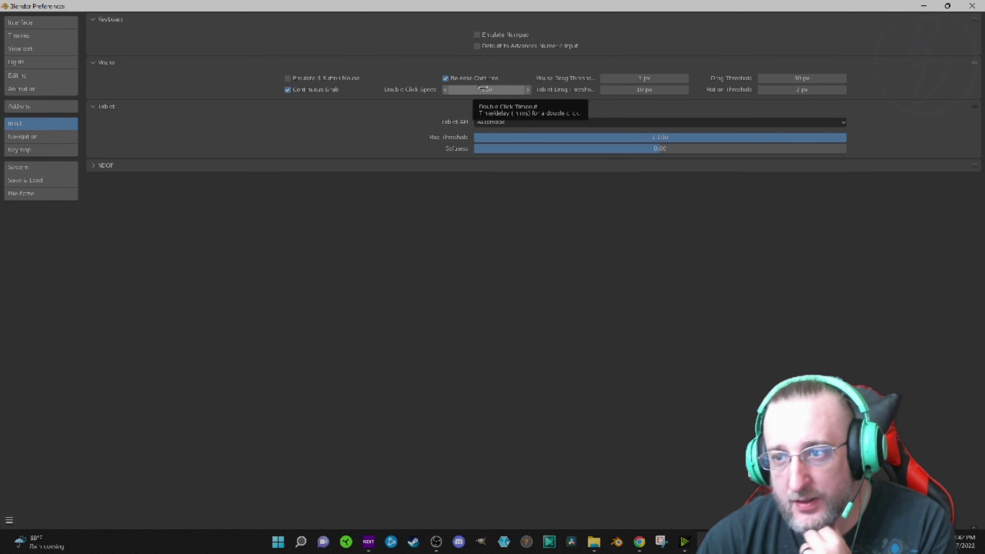
In the Navigation preferences, set the Orbit Method to Trackball and enable Orbit Around Selection.
left_click(38, 139)
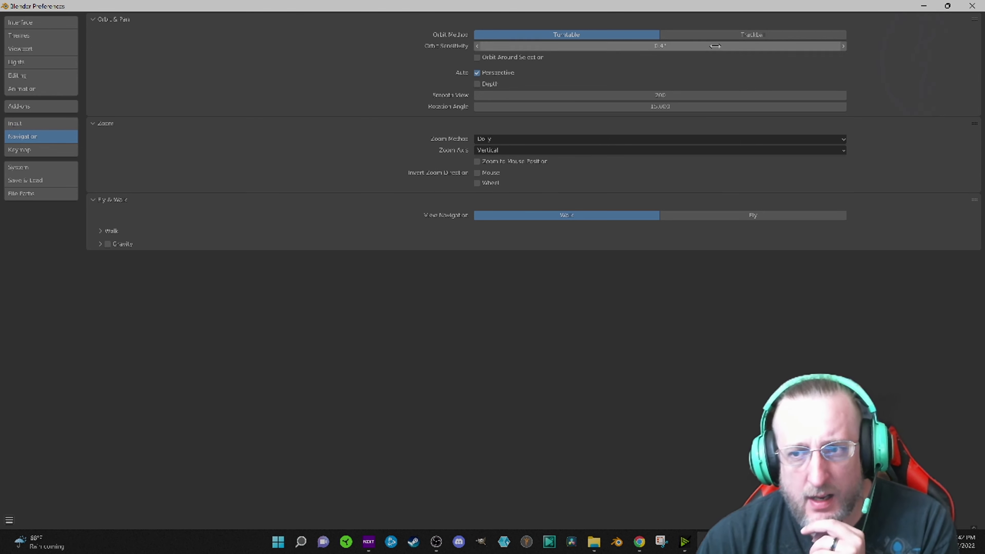
left_click(694, 36)
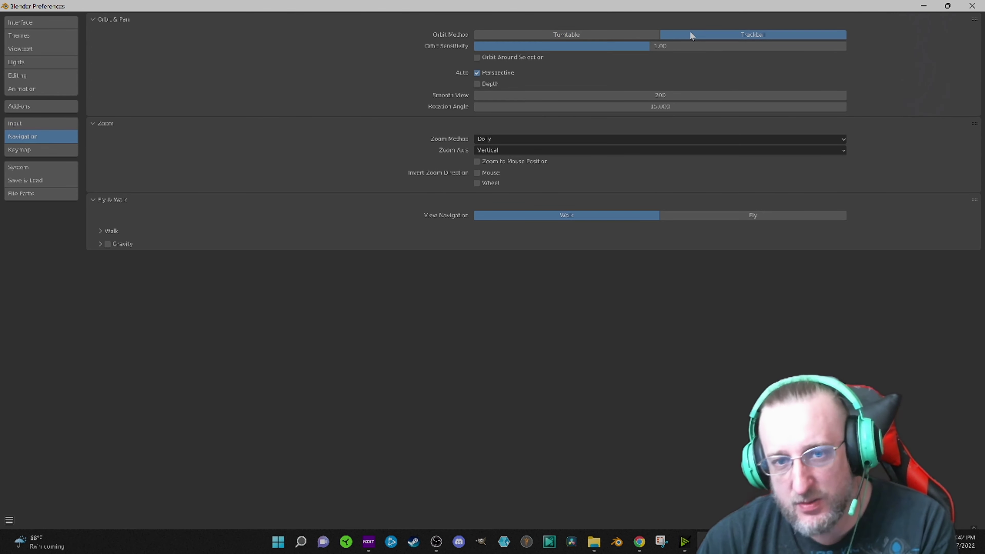
left_click(478, 57)
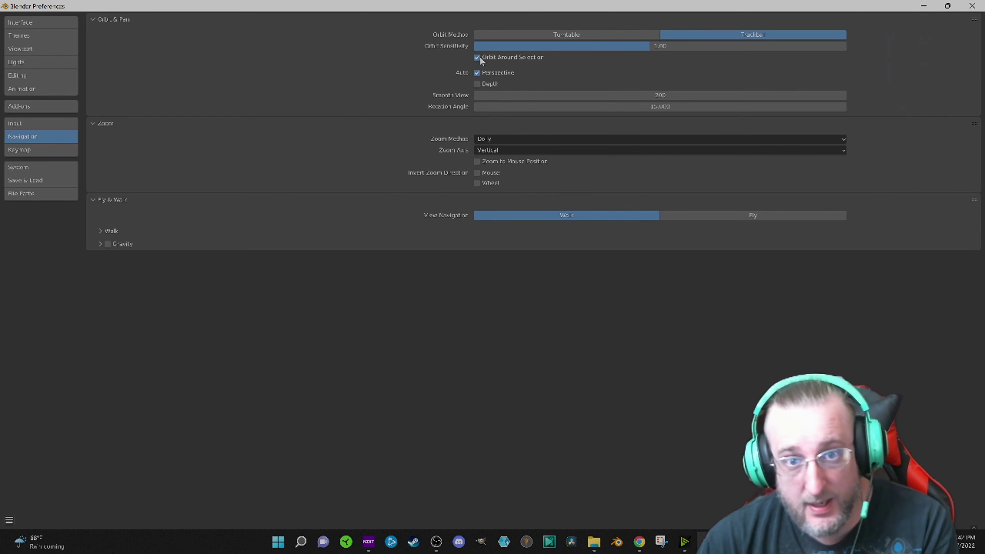
left_click(509, 37)
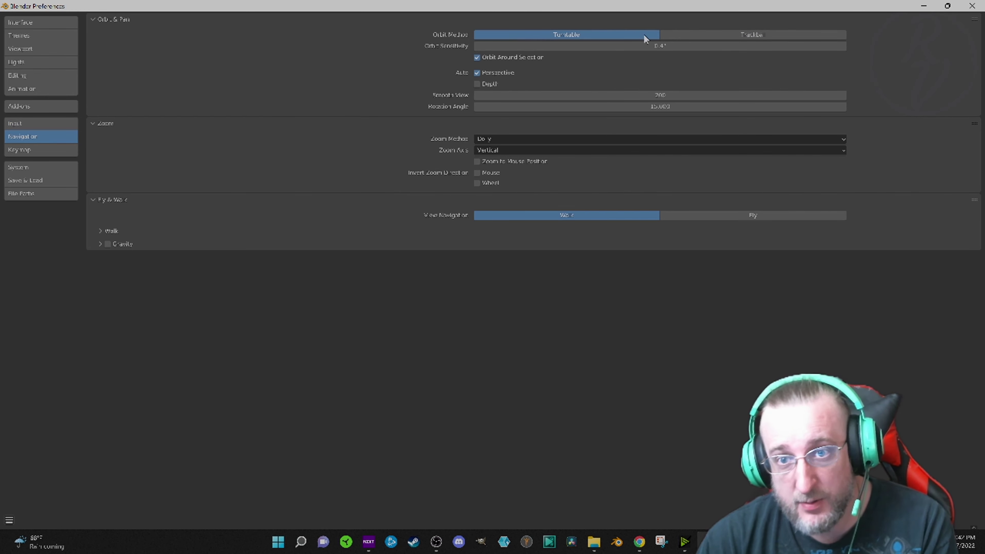
left_click(705, 35)
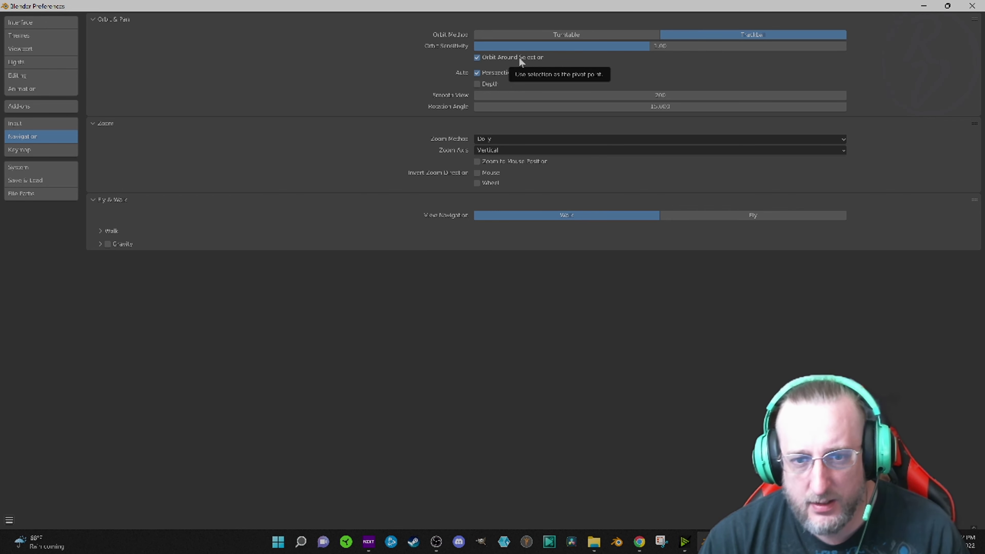
Choose Dolly as the Zoom Method and enable Zoom to Mouse Position in the Navigation preferences.
left_click(532, 138)
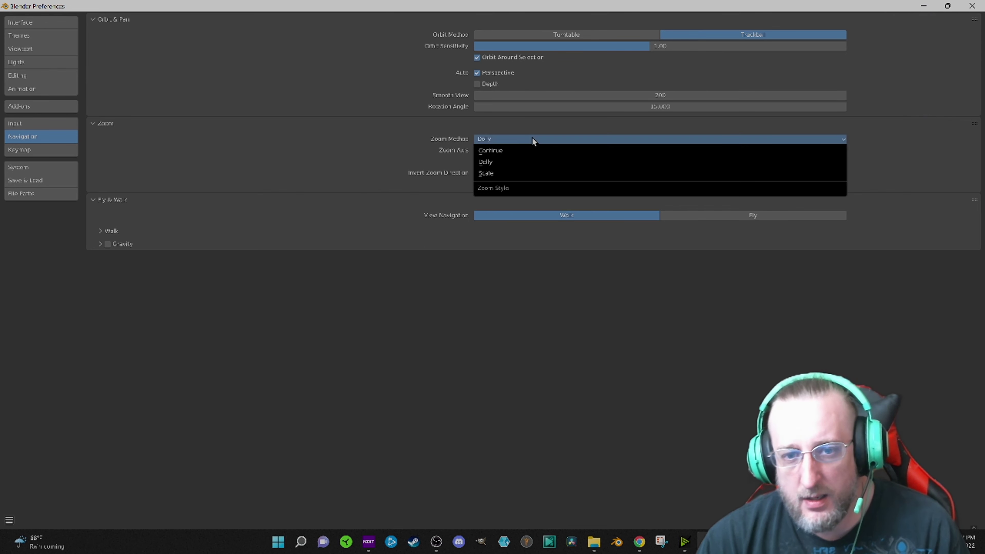
left_click(517, 163)
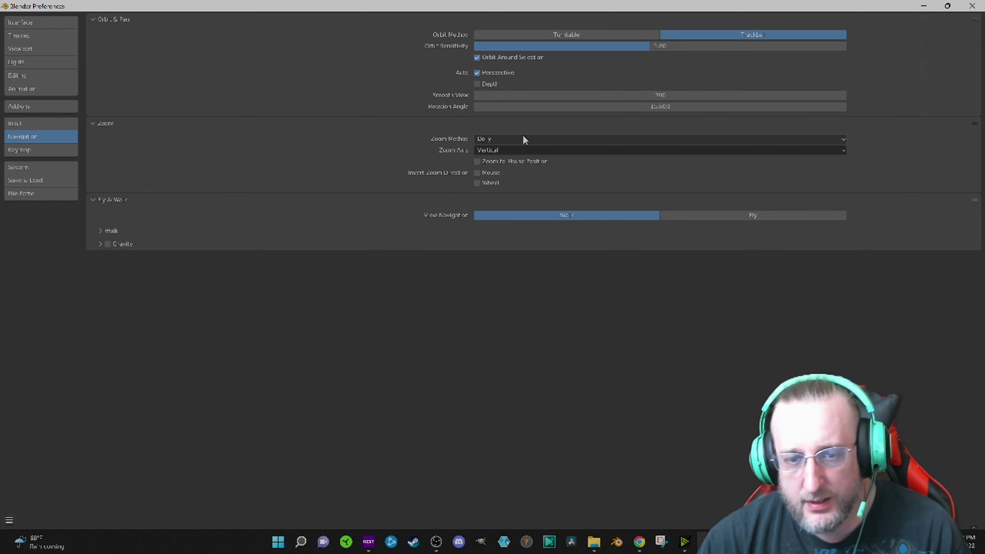
left_click(484, 161)
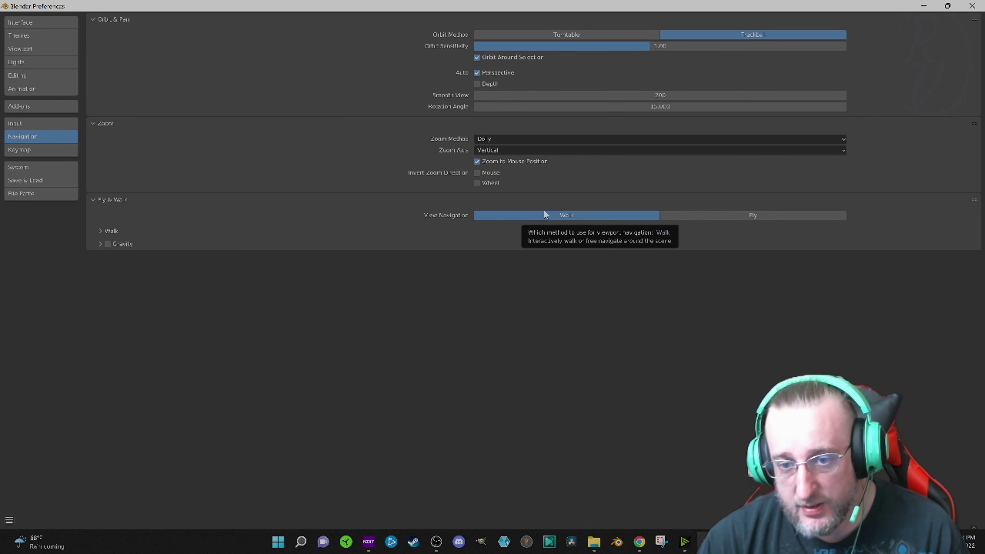
Examine the Keymap preferences, including the general options and the list of shortcut categories.
left_click(16, 149)
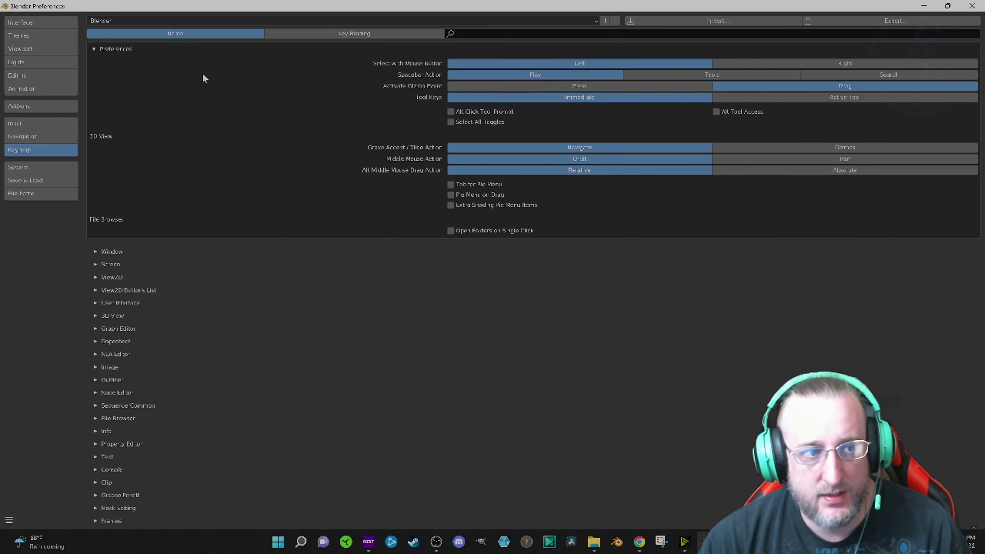
scroll(167, 261, "down", 1)
scroll(167, 265, "down", 6)
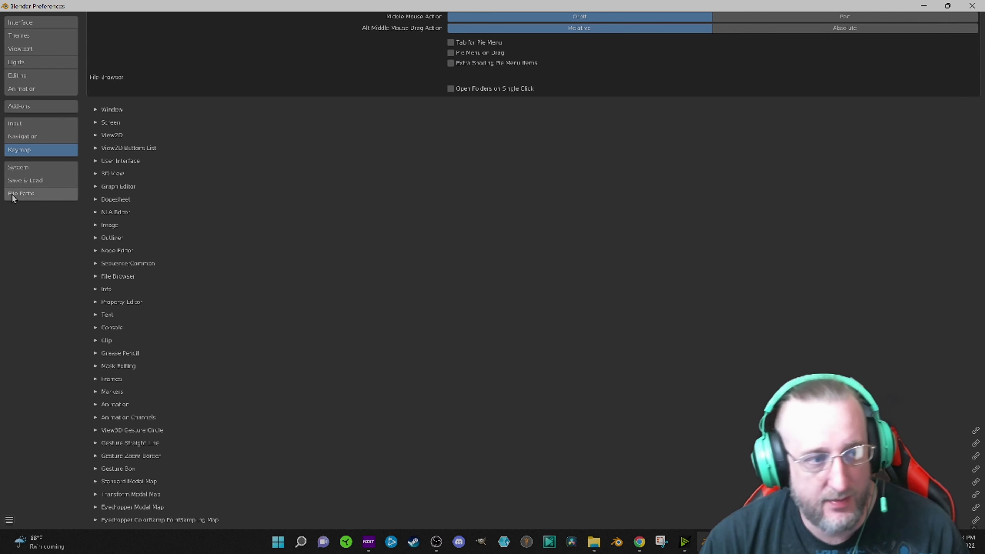
In the System preferences, compare the OptiX and CUDA options and set the Cycles Render Devices to CUDA.
left_click(32, 169)
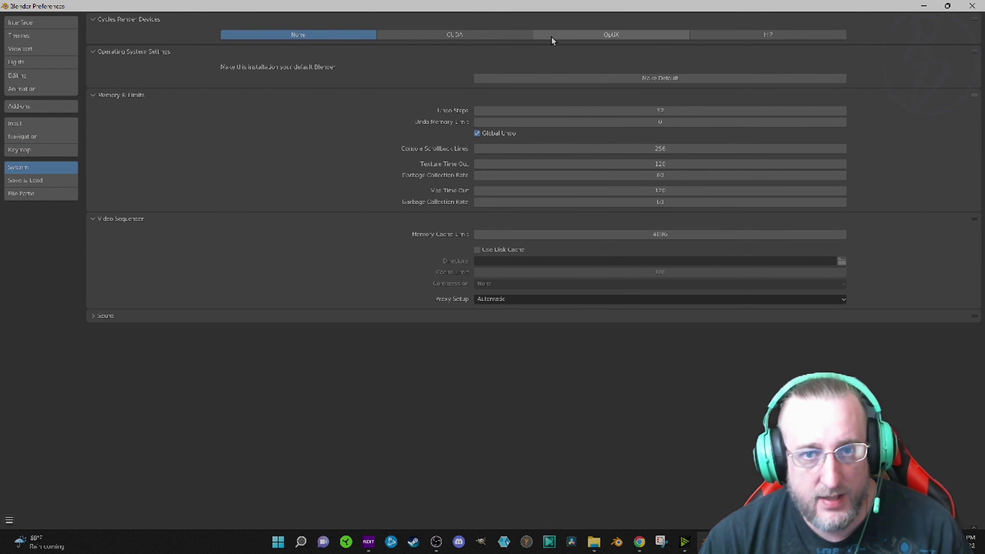
left_click(491, 35)
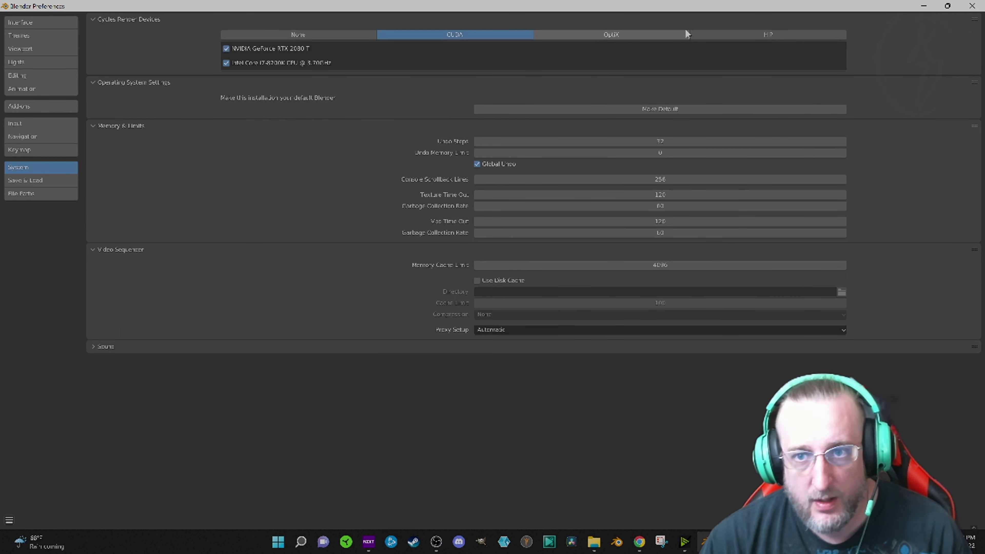
left_click(642, 34)
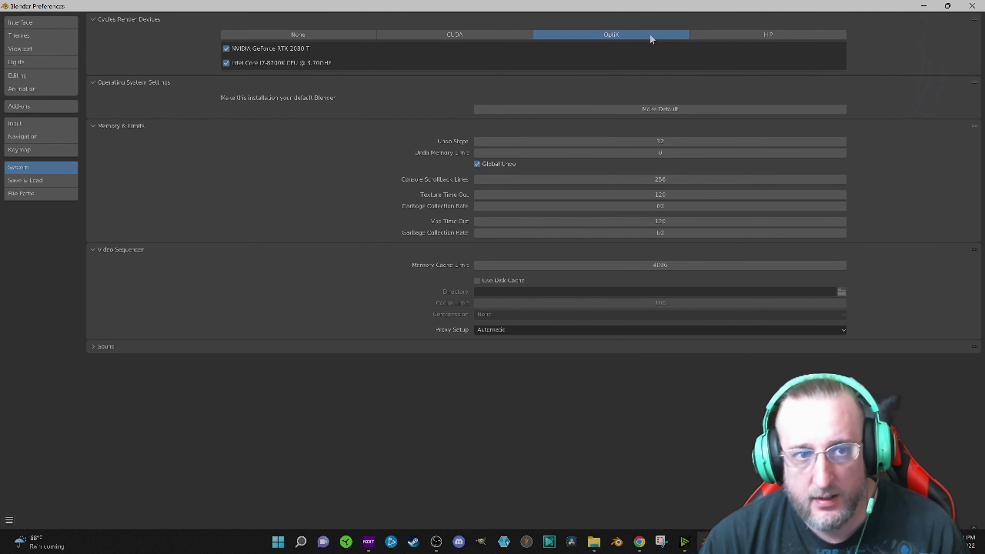
left_click(477, 35)
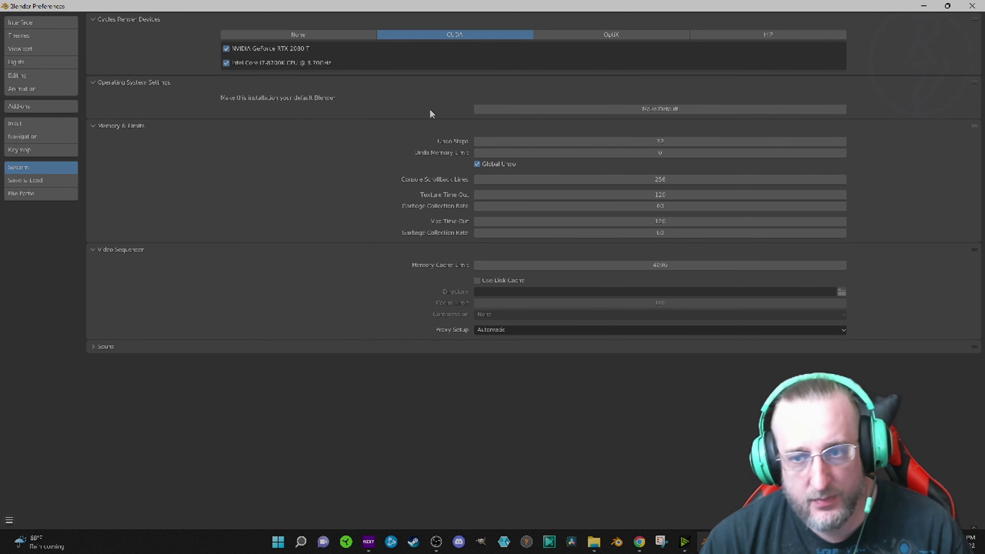
Set the number of Undo Steps under Memory & Limits to 64.
left_click(641, 142)
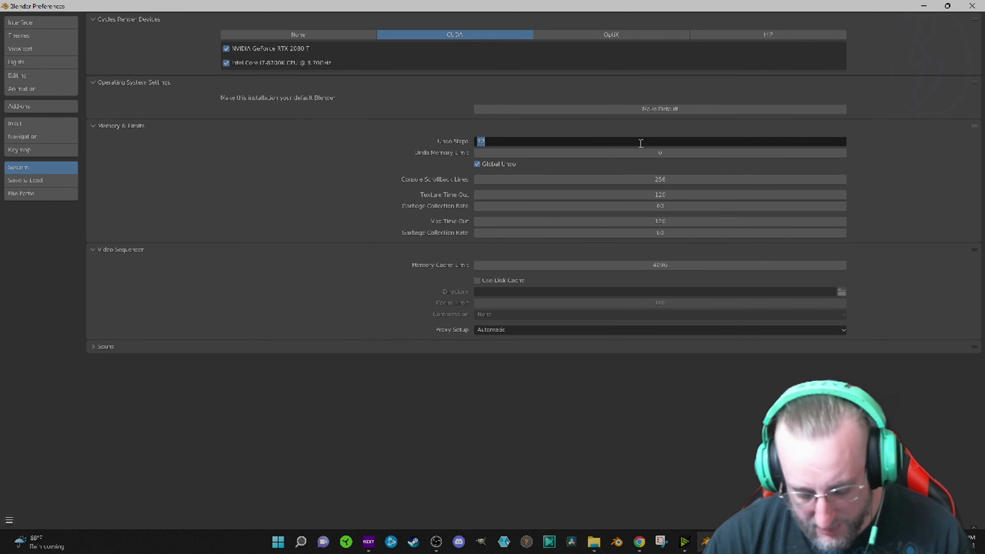
type("64")
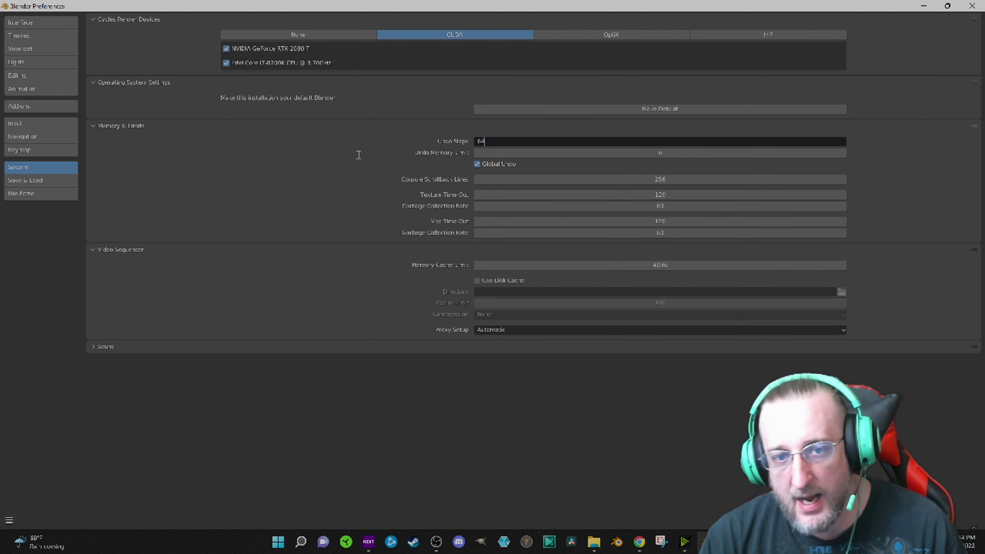
key("Return")
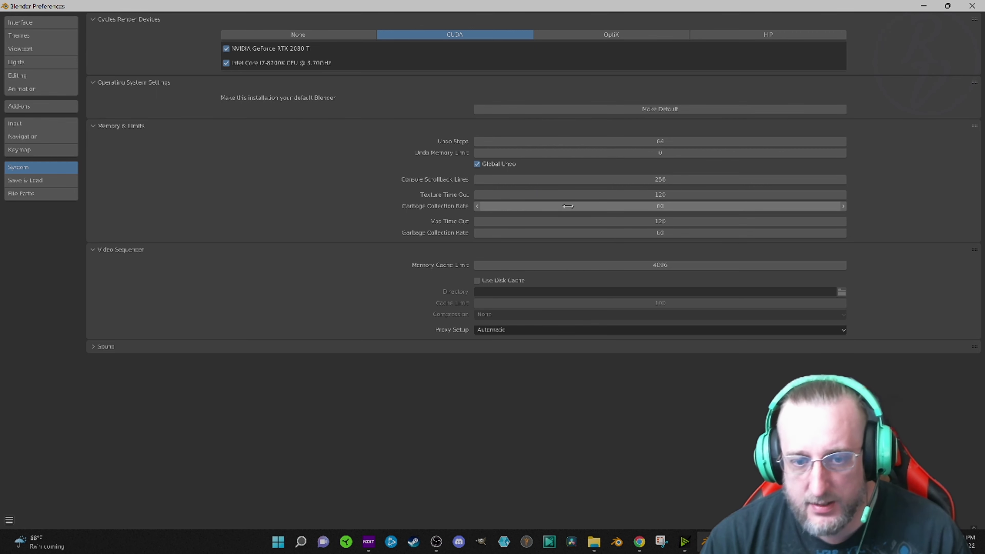
Set the Video Sequencer's Memory Cache Limit to 11050.
left_click(608, 264)
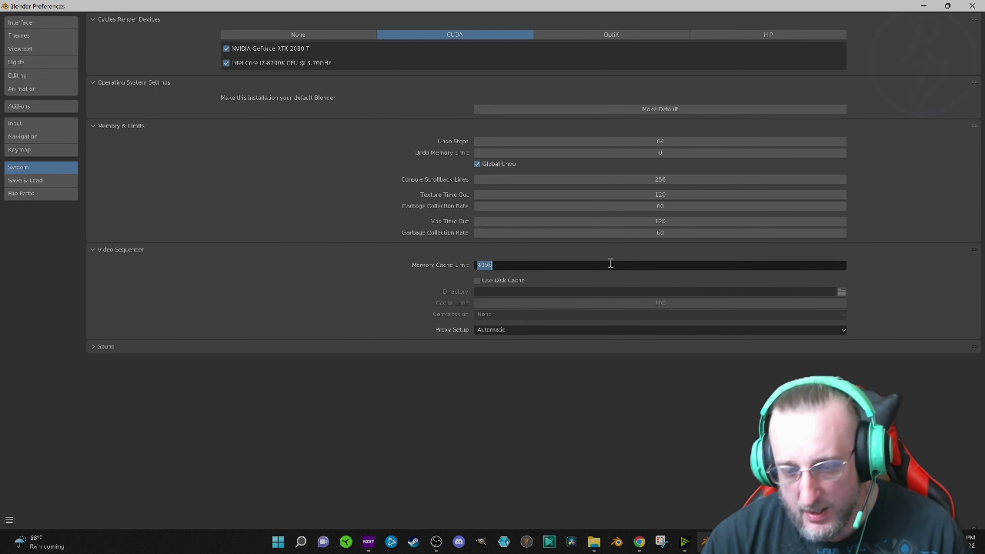
left_click(672, 281)
left_click(674, 264)
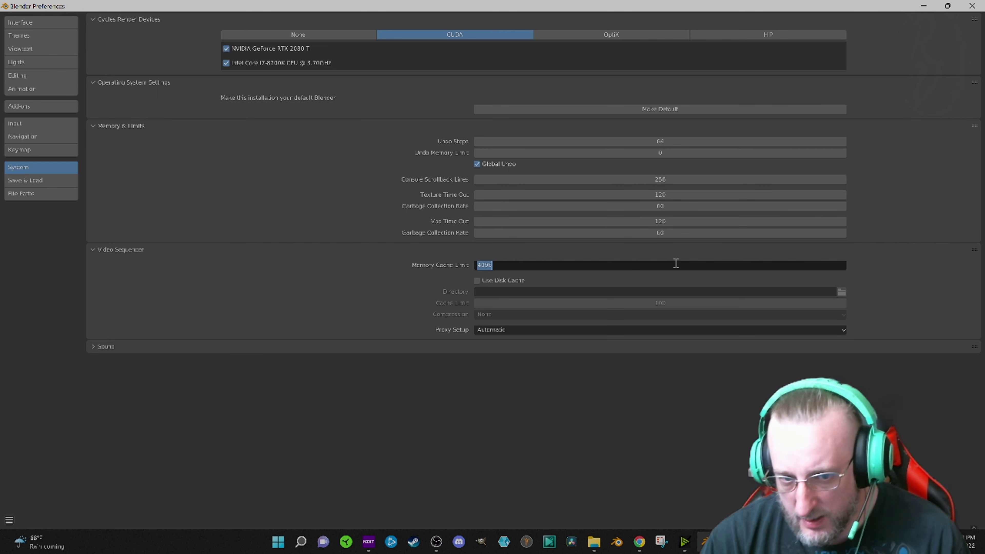
type("11")
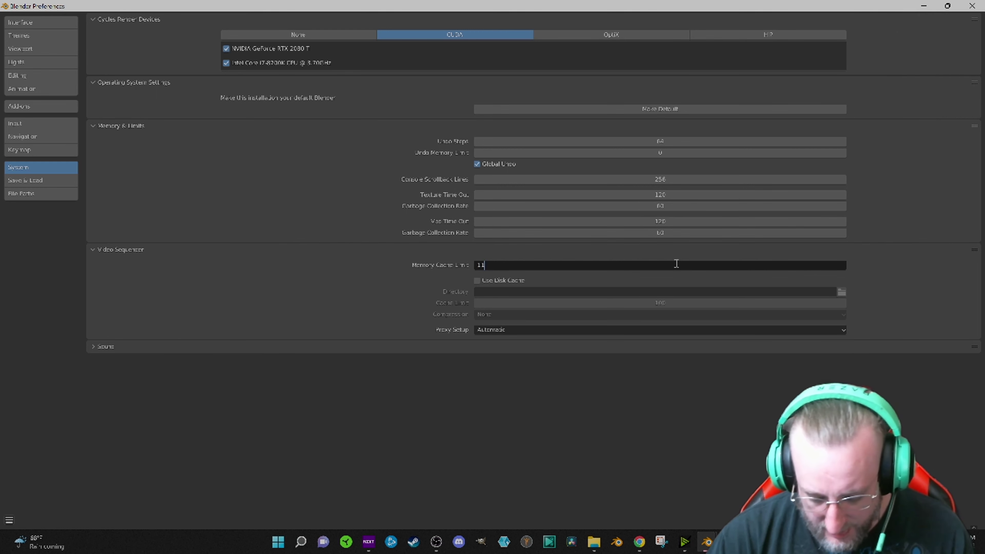
type("050")
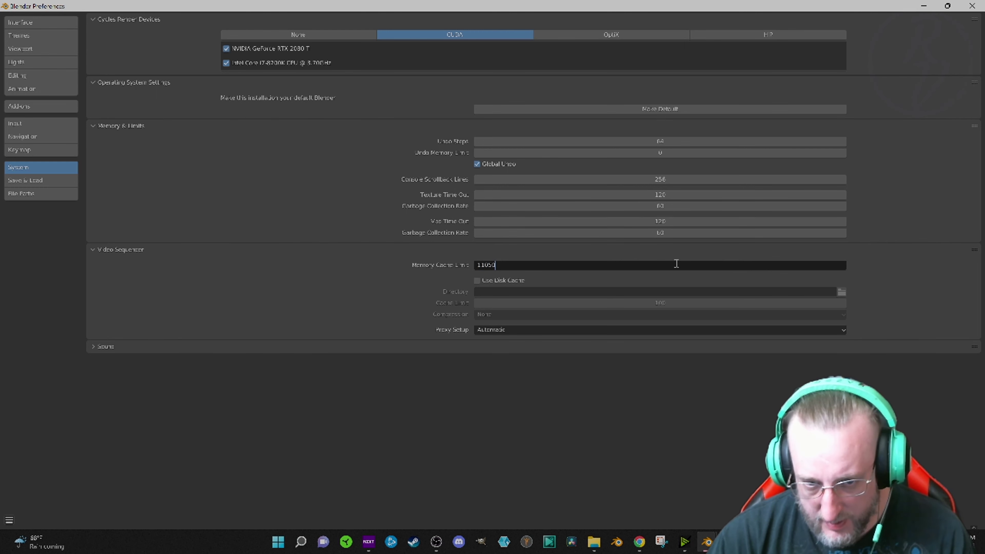
key("Return")
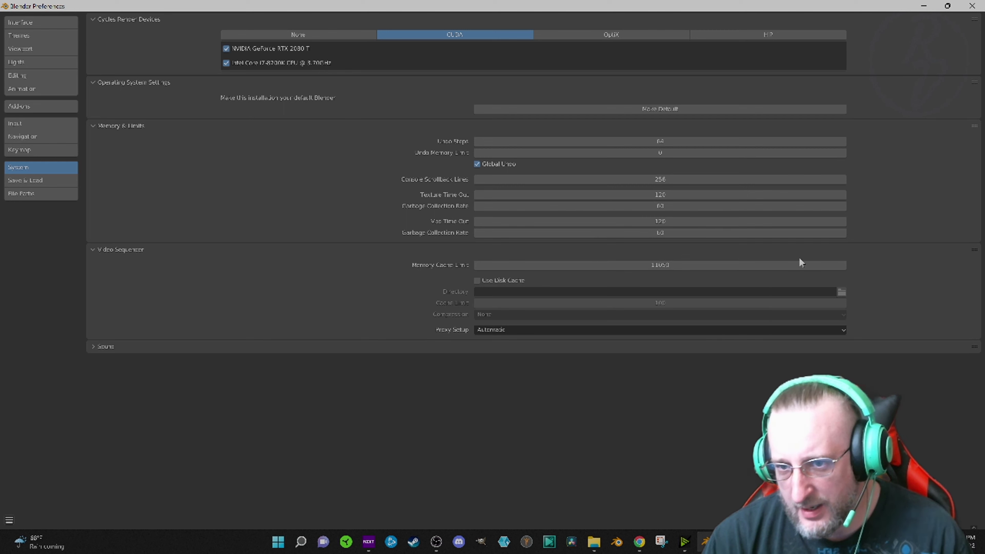
Set the Video Sequencer's Memory Cache Limit to 10000.
left_click(629, 264)
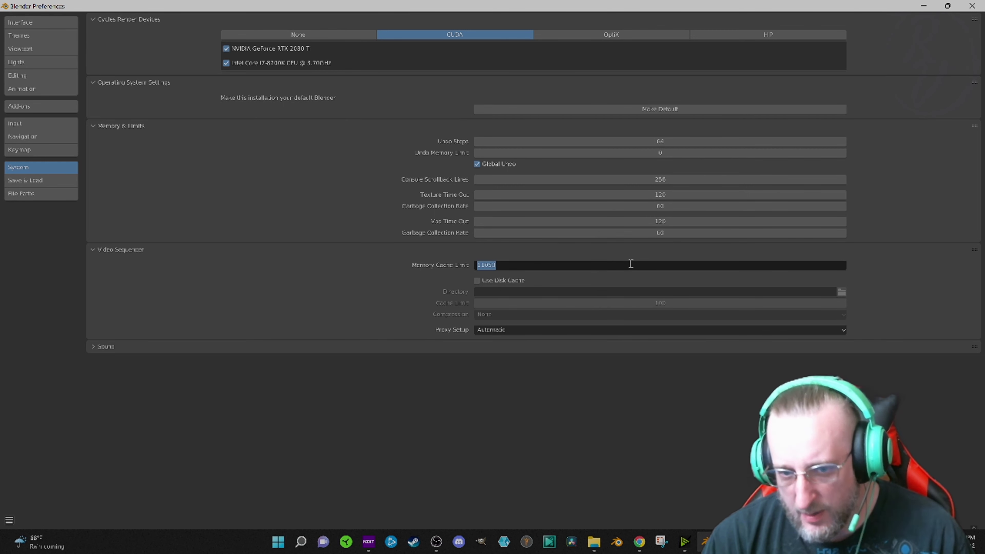
type("10000")
key("Return")
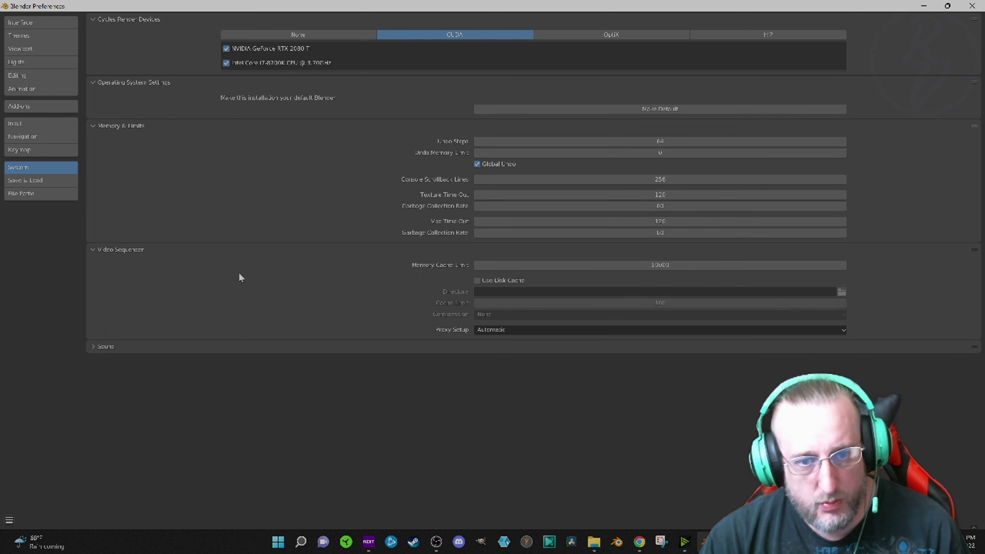
Review the Save & Load preferences and the File Paths preferences.
left_click(37, 179)
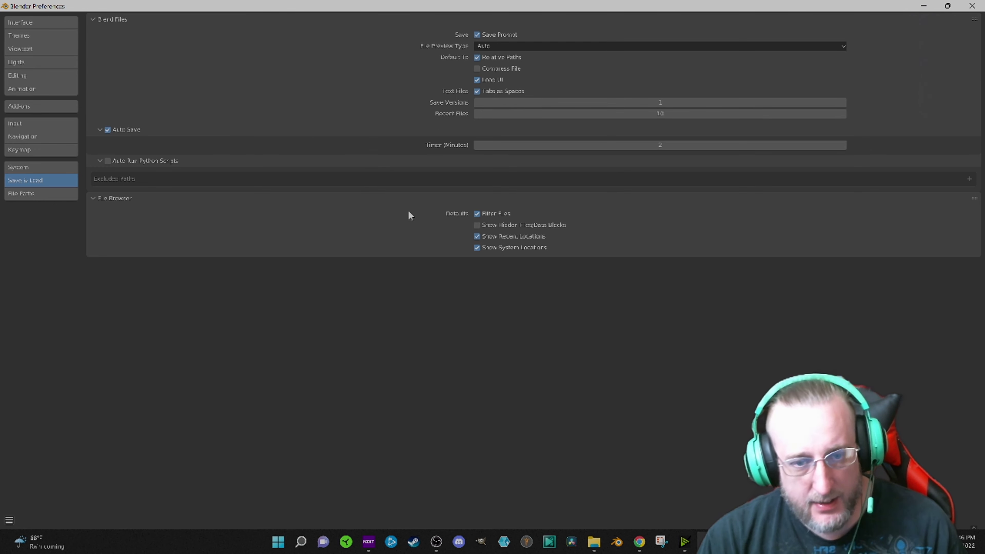
left_click(18, 194)
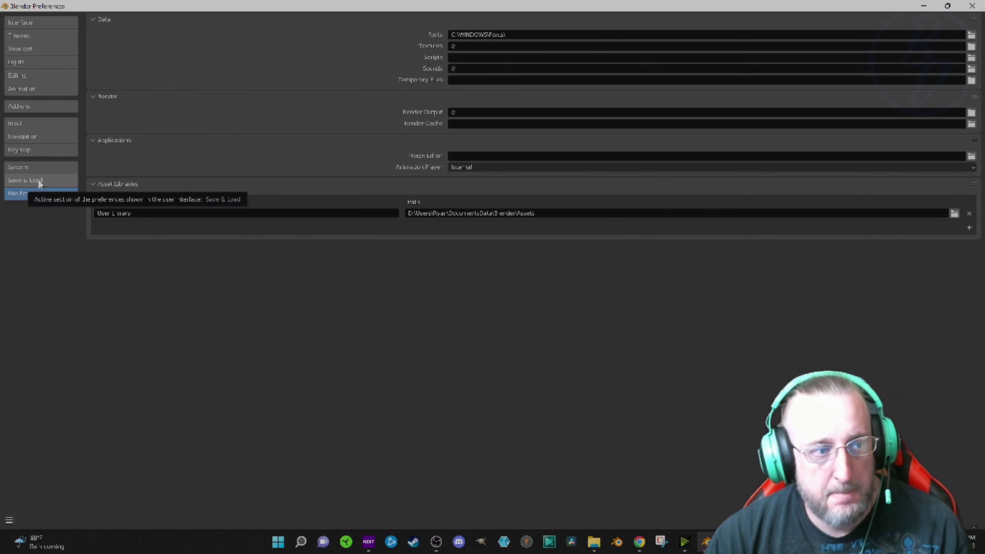
Browse the Downloads, Desktop and Hellcat Design folders for an add-on file to install, without installing any.
left_click(55, 108)
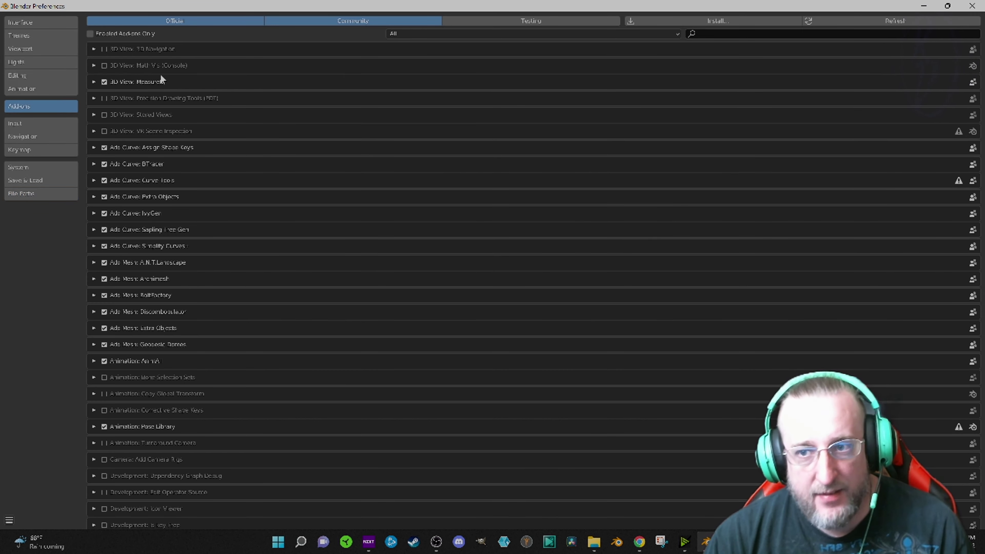
left_click(731, 22)
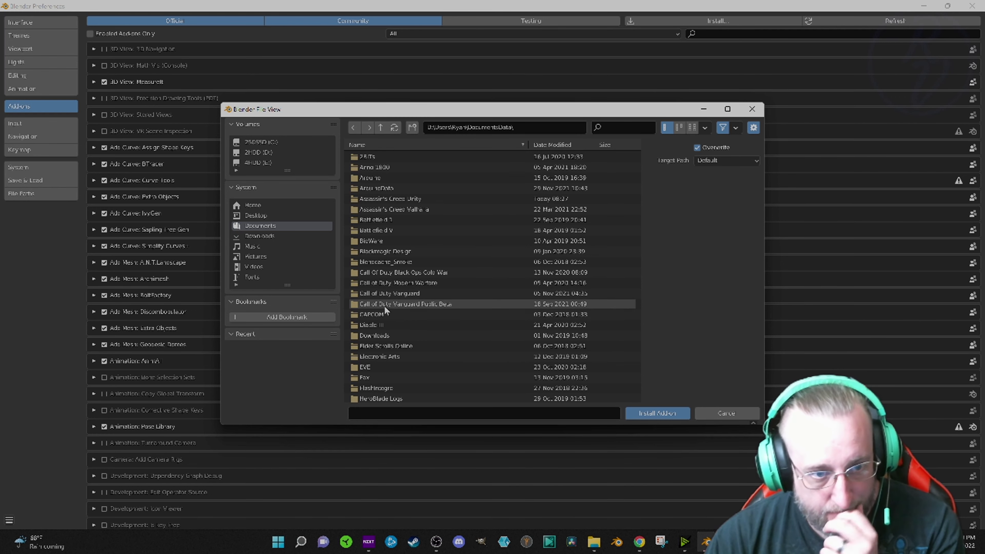
left_click(270, 236)
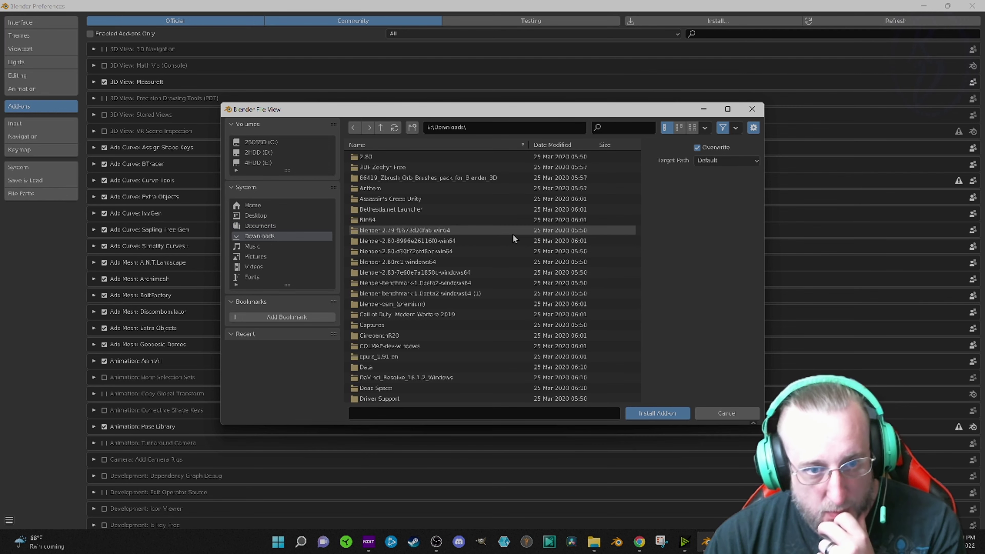
scroll(508, 238, "down", 5)
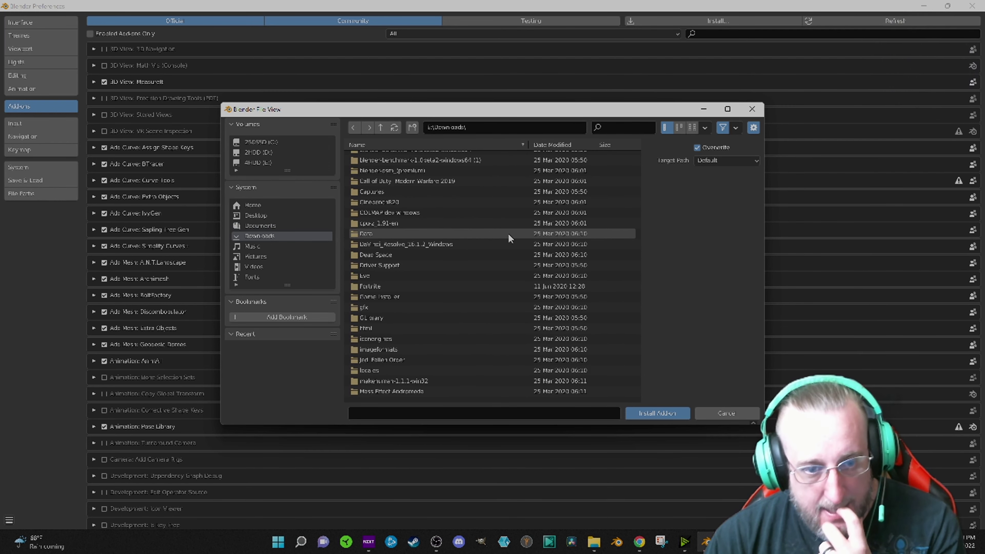
scroll(509, 235, "down", 7)
scroll(508, 238, "down", 6)
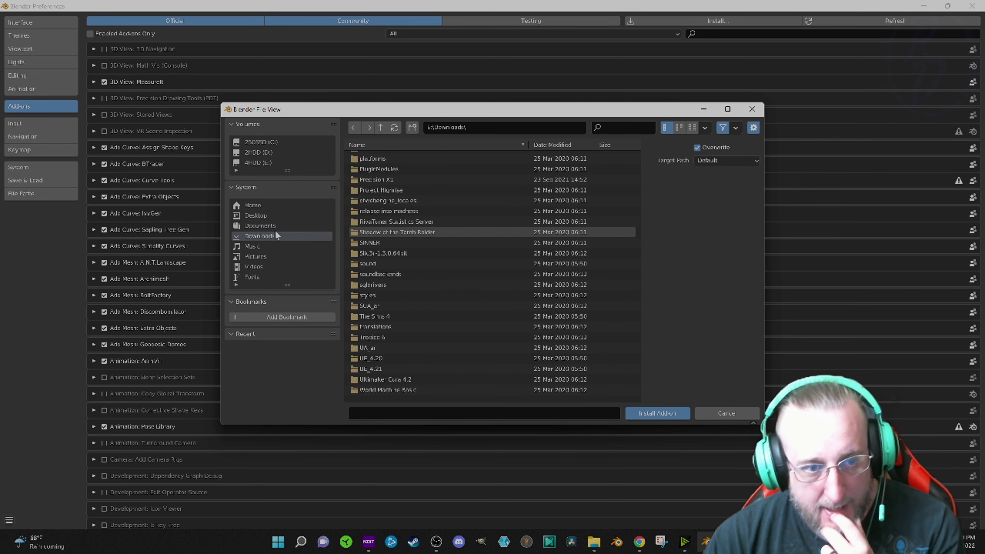
left_click(261, 217)
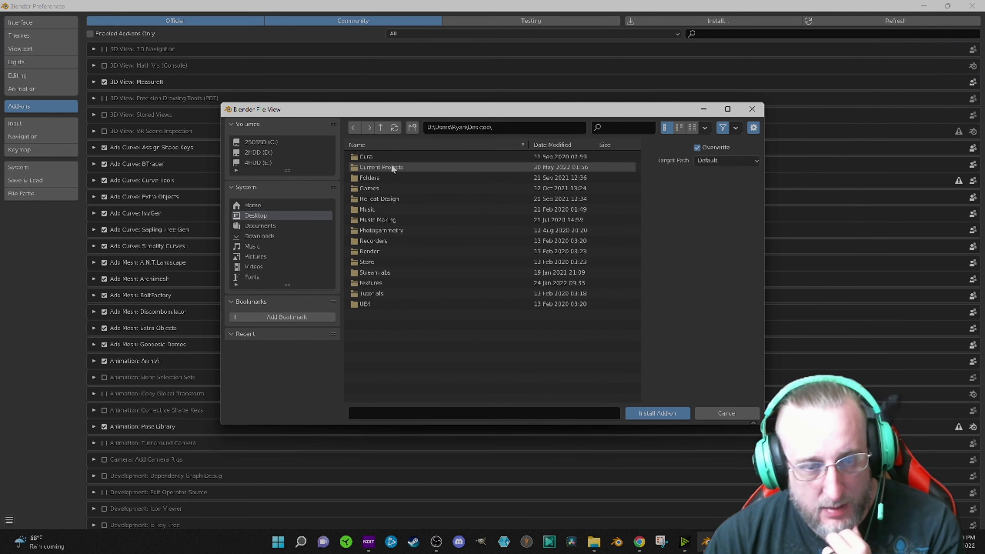
double_click(389, 198)
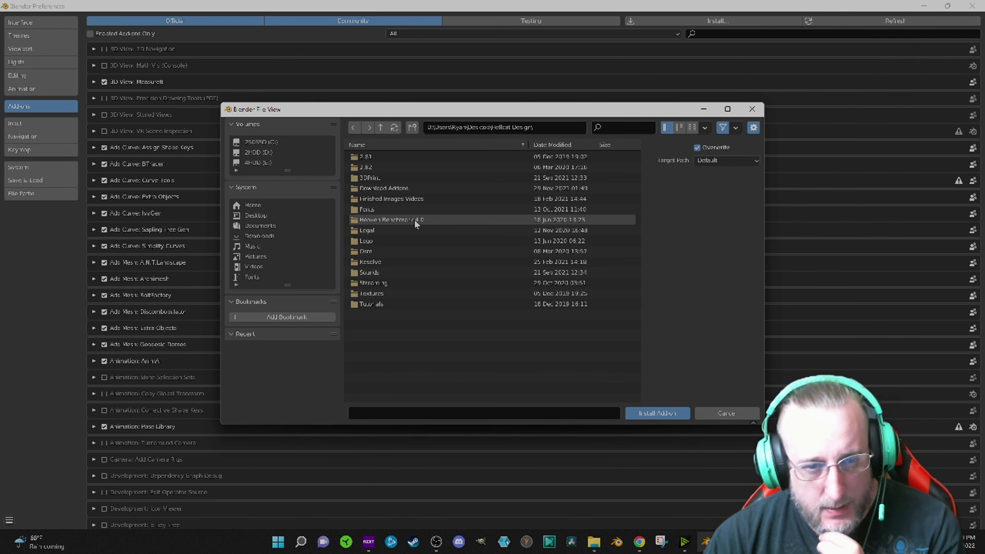
double_click(385, 251)
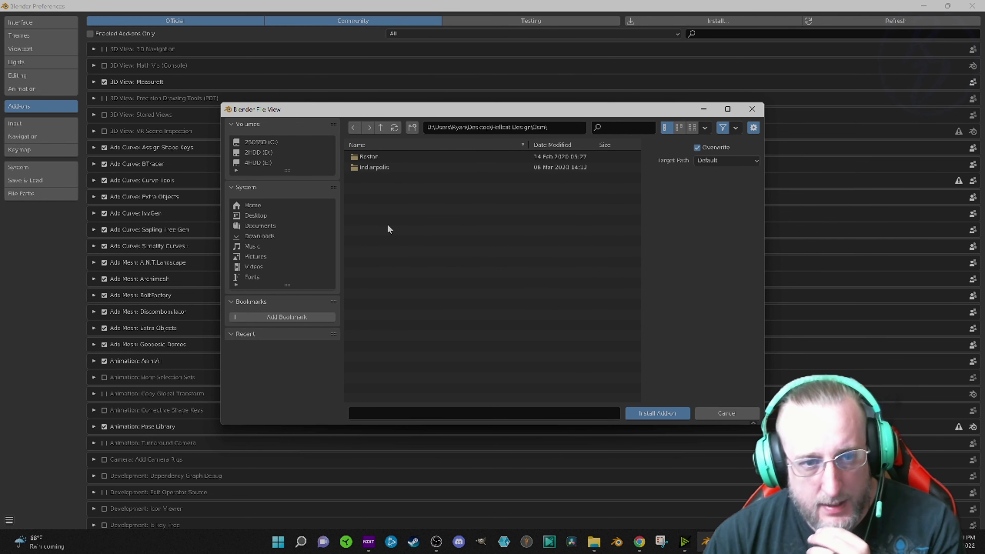
left_click(381, 128)
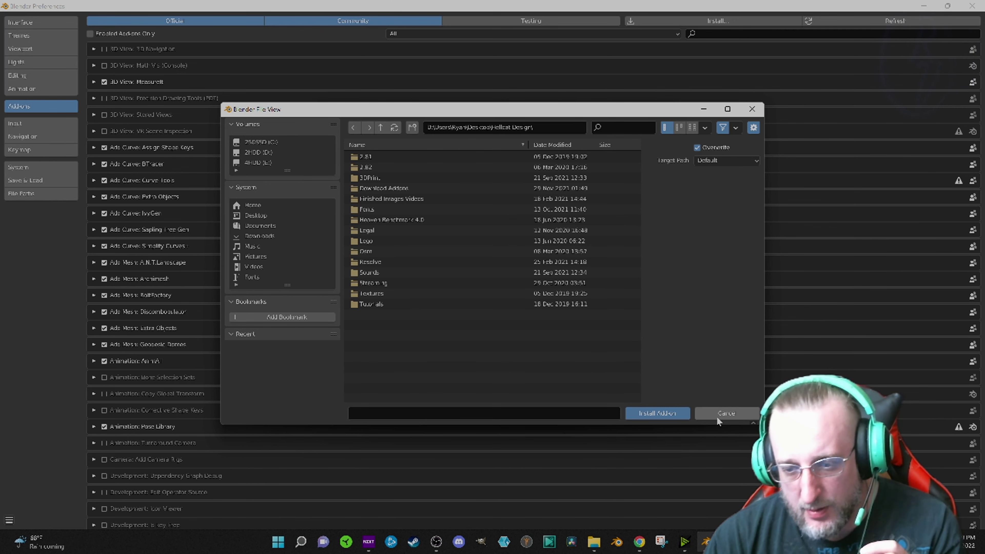
left_click(754, 111)
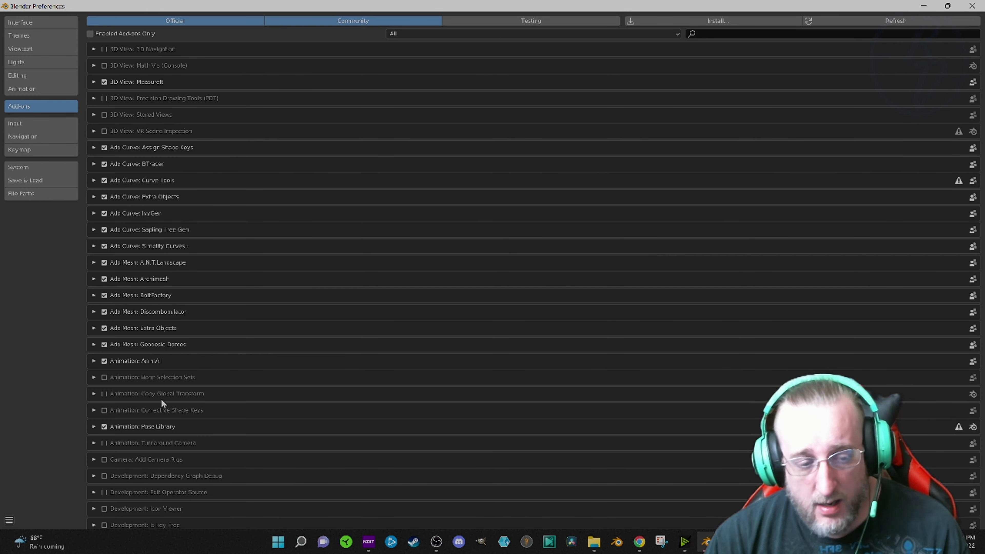
Look through the add-on list, save the preferences and close the Preferences window.
scroll(161, 399, "down", 15)
scroll(156, 367, "down", 5)
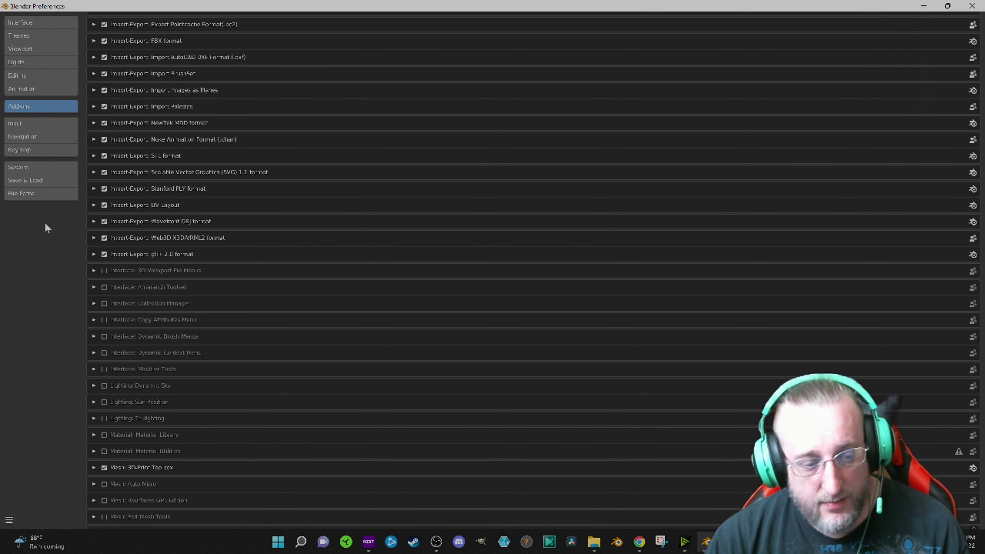
left_click(9, 520)
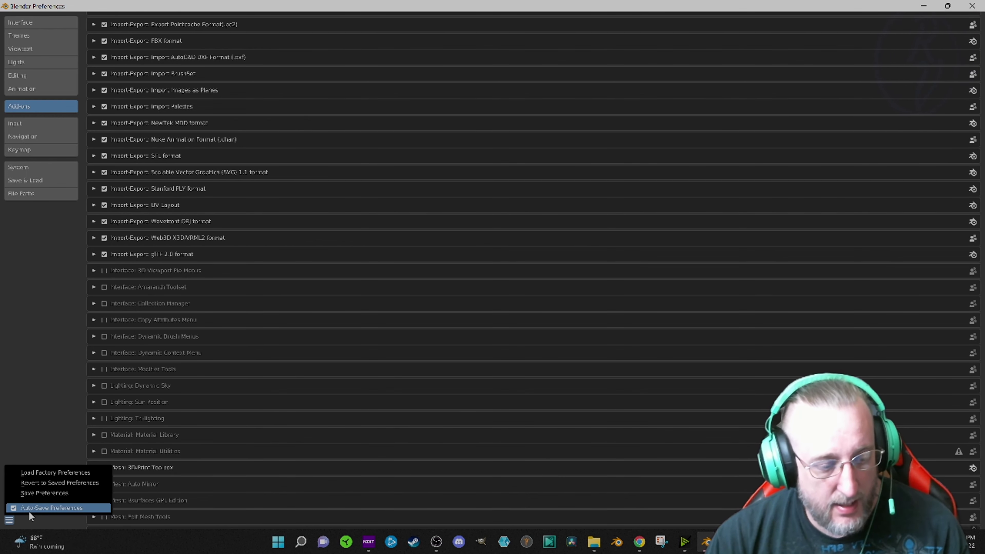
left_click(48, 494)
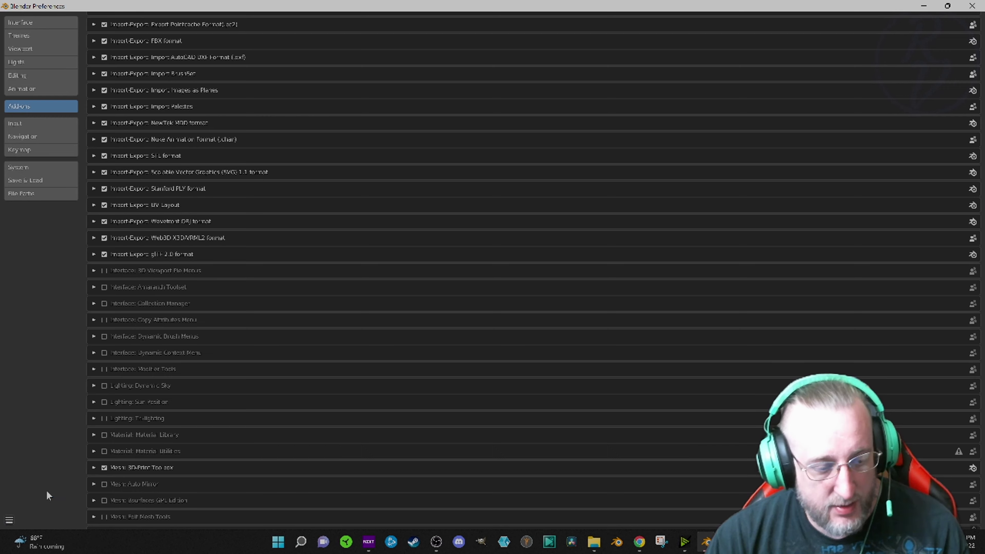
left_click(972, 5)
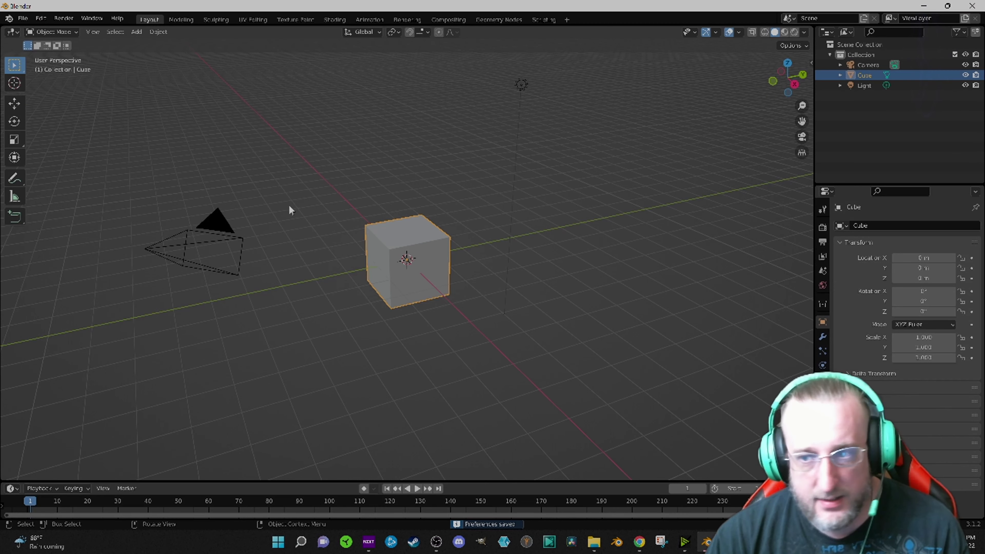
Show the 3D viewport's sidebar, examine the 3D-Print add-on's Export settings and return to the cube's transform properties.
key("n")
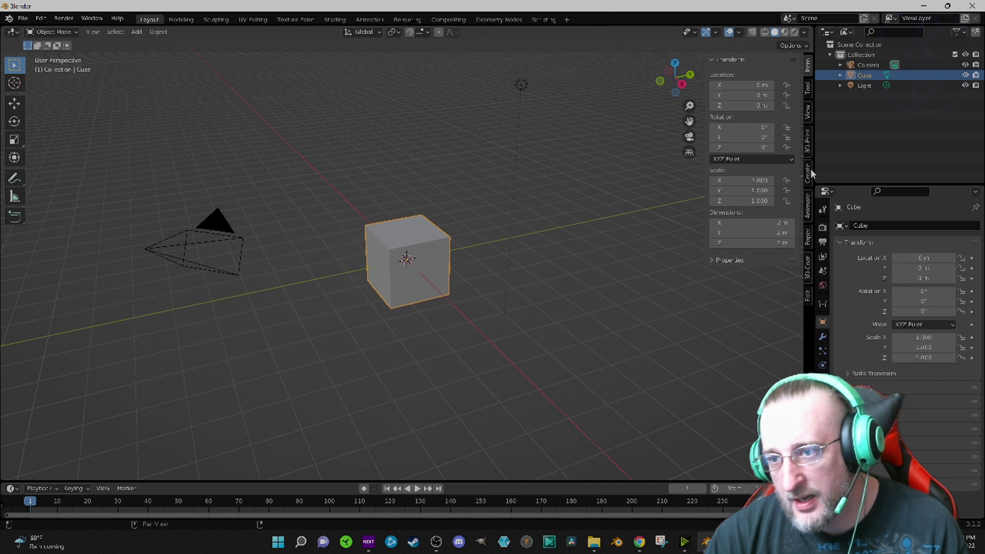
left_click(810, 142)
left_click(724, 233)
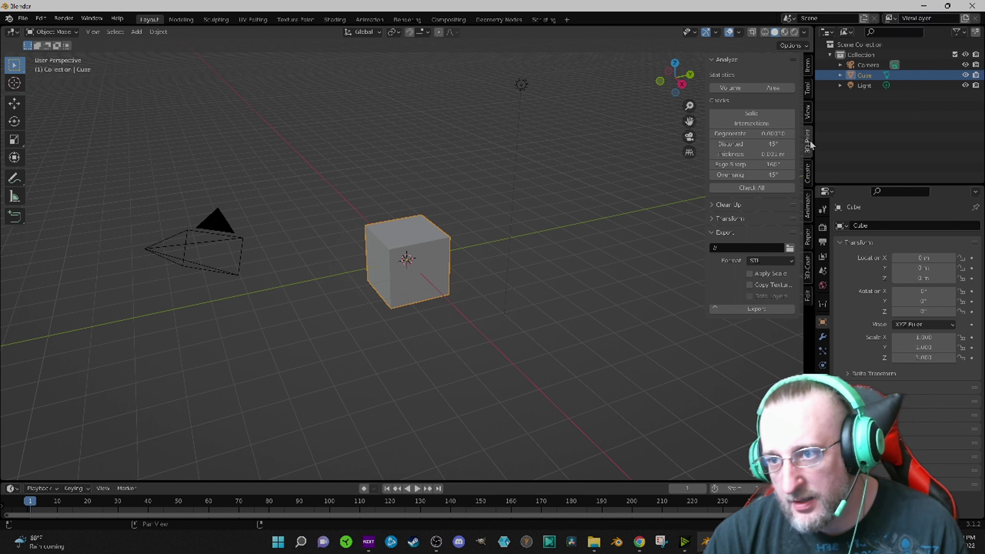
left_click(810, 73)
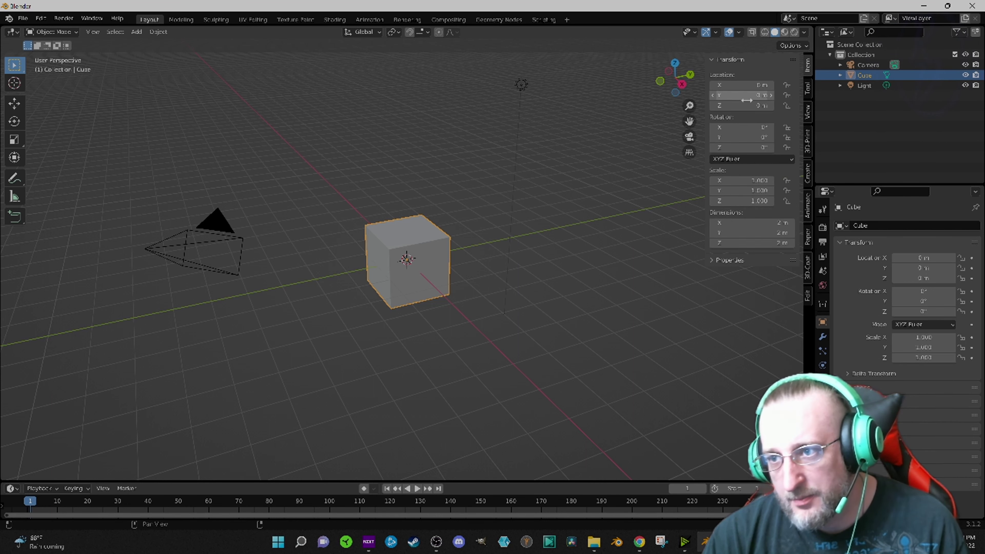
Set the Orbit Method in the Navigation preferences to Turntable, save the preferences and close the Preferences window.
scroll(376, 248, "down", 4)
scroll(377, 247, "up", 2)
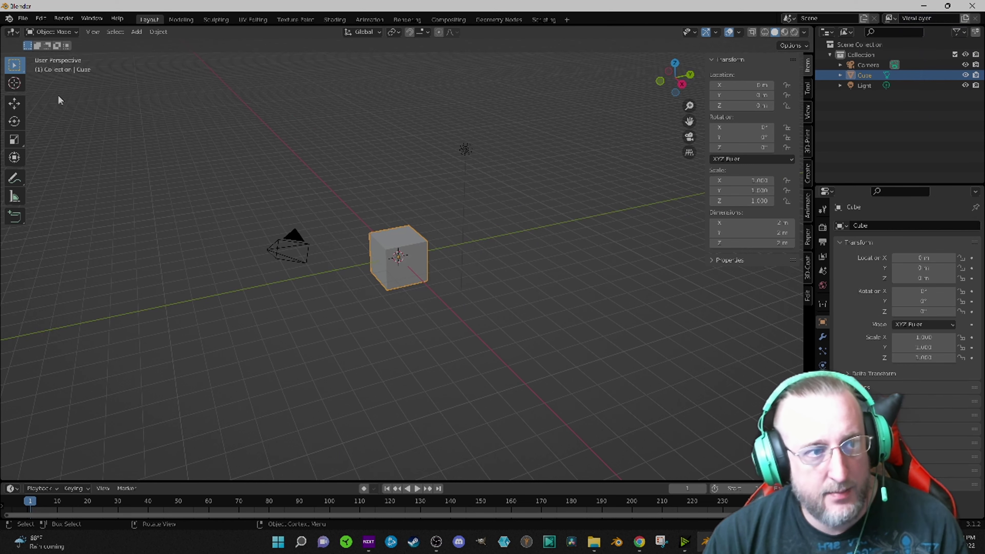
middle_click_drag(302, 190, 333, 212)
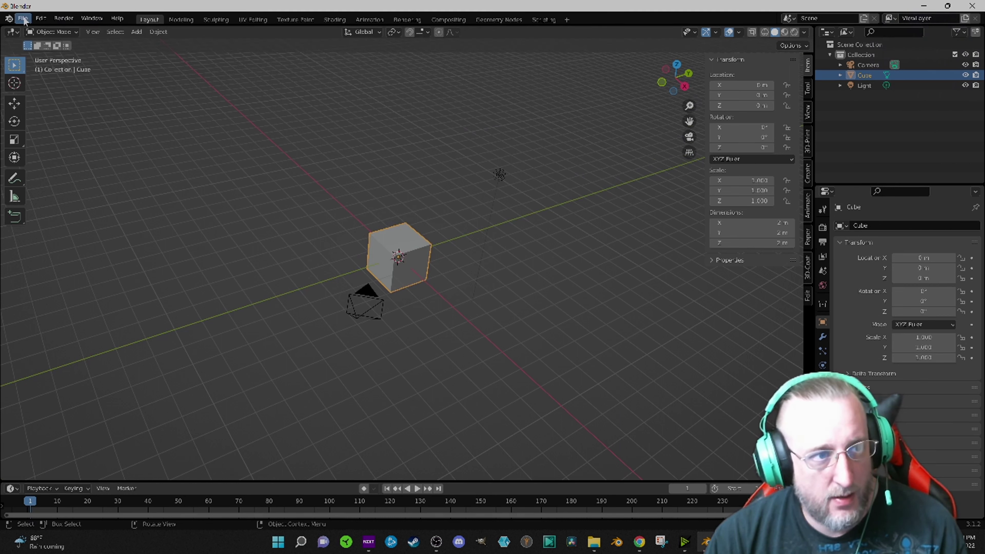
left_click(40, 18)
left_click(57, 167)
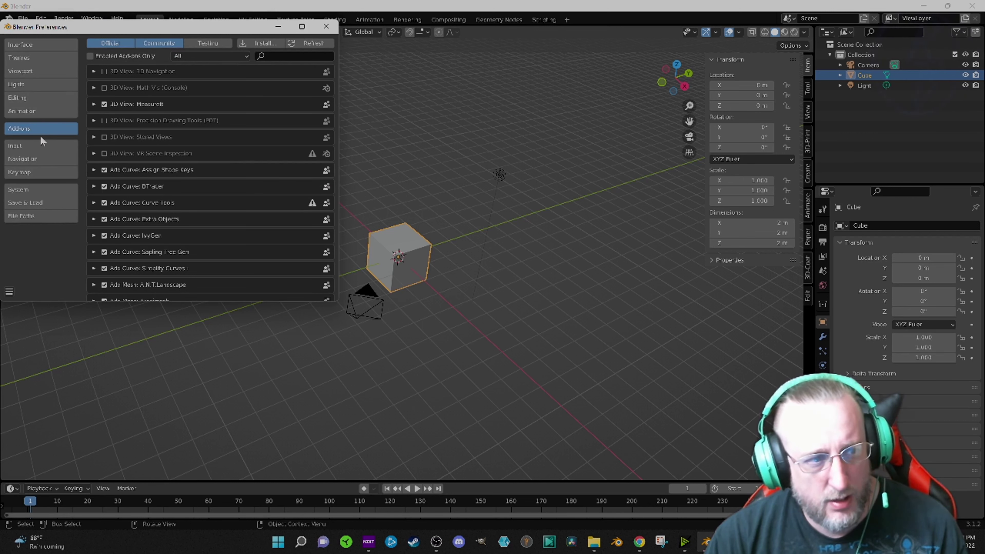
left_click(41, 149)
left_click(42, 161)
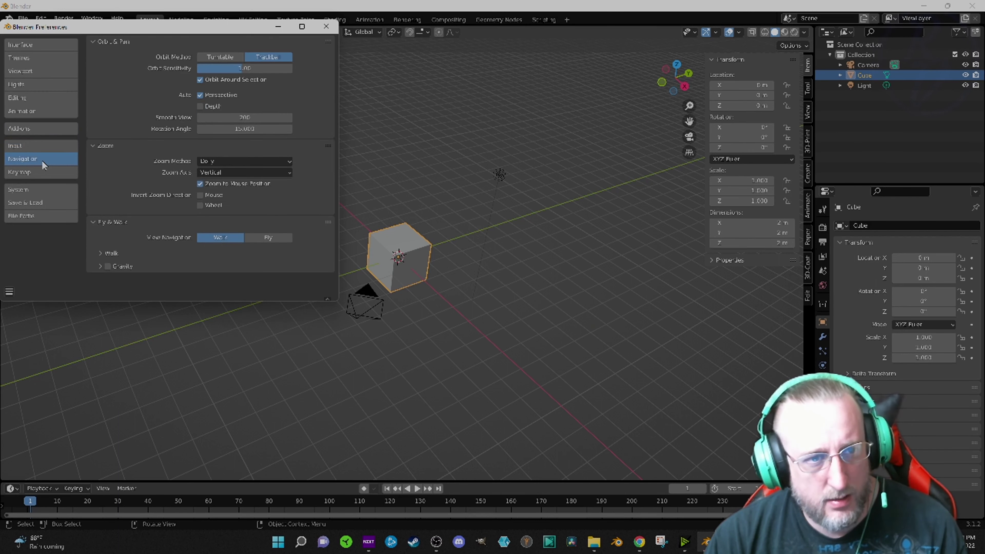
left_click(204, 57)
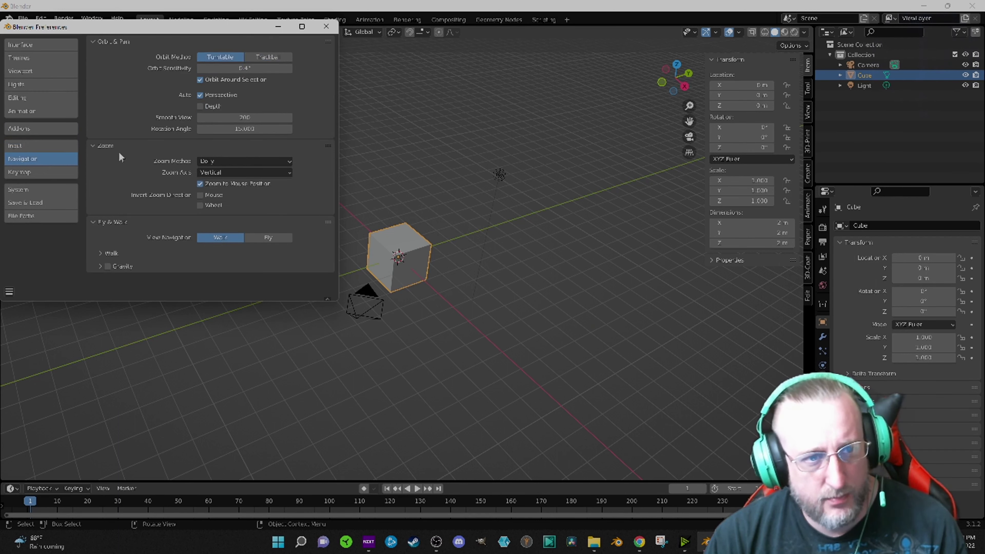
left_click(11, 291)
left_click(50, 265)
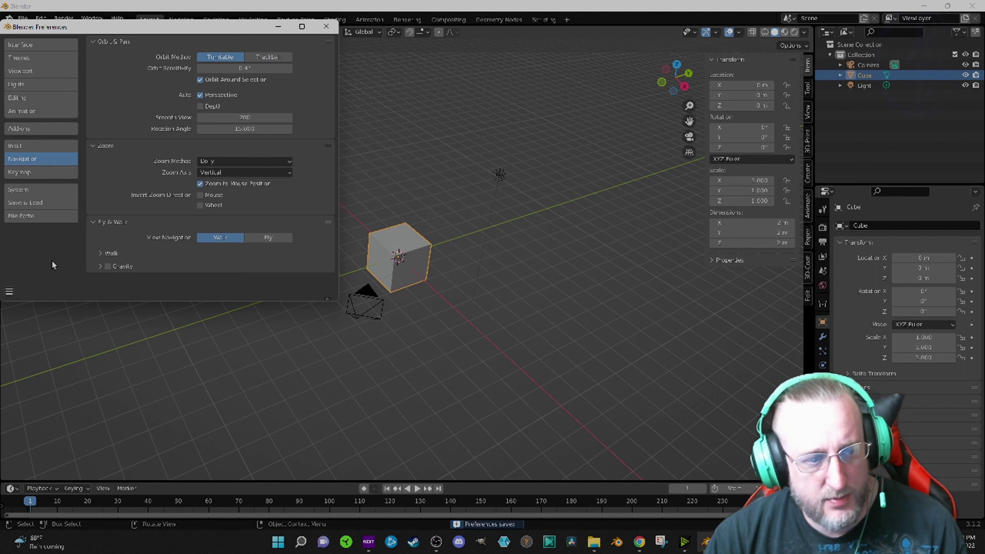
left_click(327, 28)
Orbit the view and zoom in and out at different spots around the cube to test Turntable orbiting and Zoom to Mouse Position.
middle_click_drag(385, 286, 406, 274)
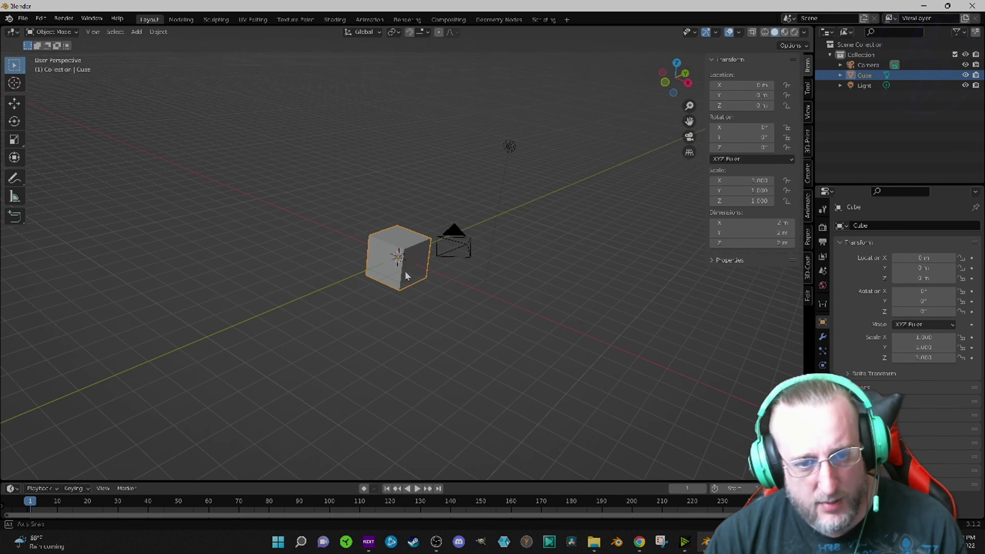
scroll(404, 270, "down", 5)
scroll(248, 271, "up", 3)
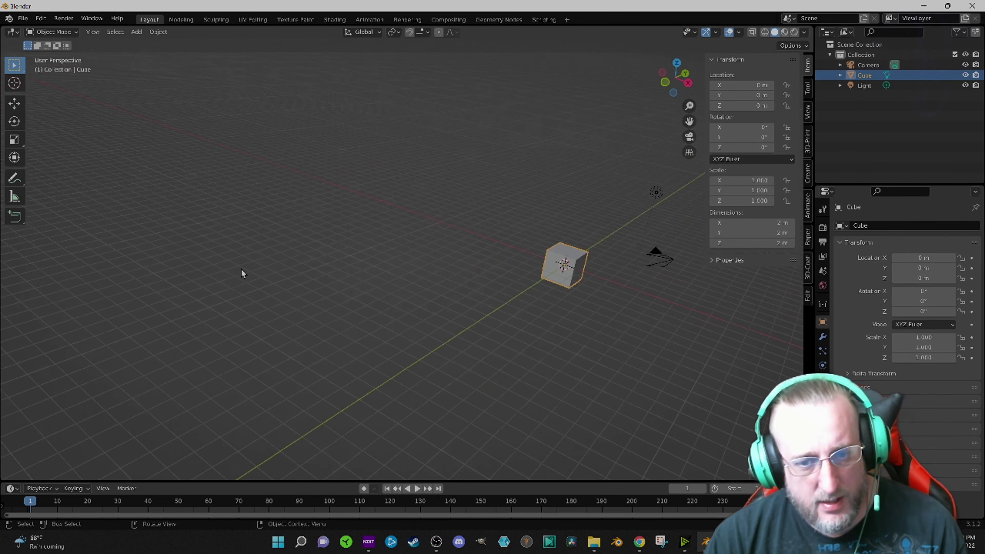
scroll(240, 273, "down", 5)
scroll(687, 321, "up", 4)
scroll(653, 327, "down", 5)
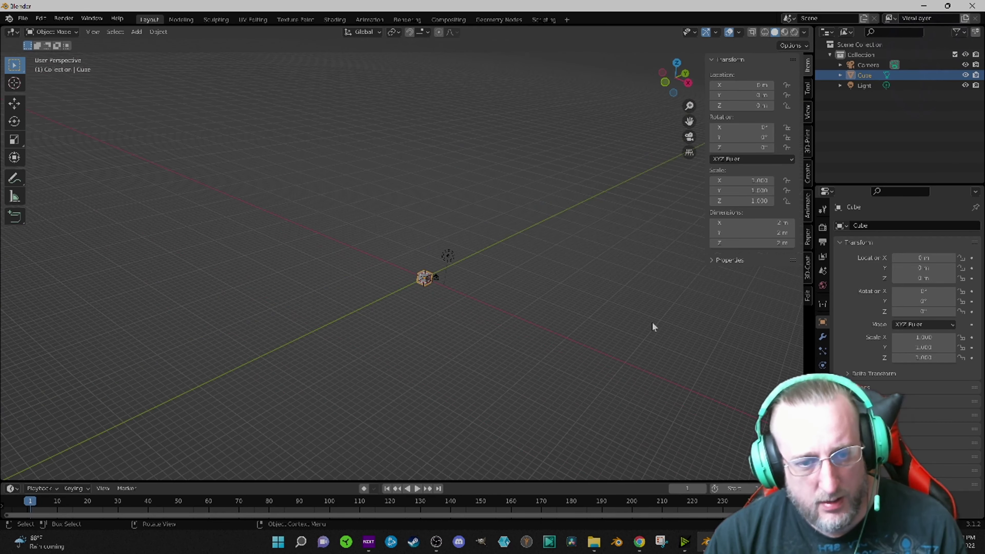
scroll(442, 293, "up", 10)
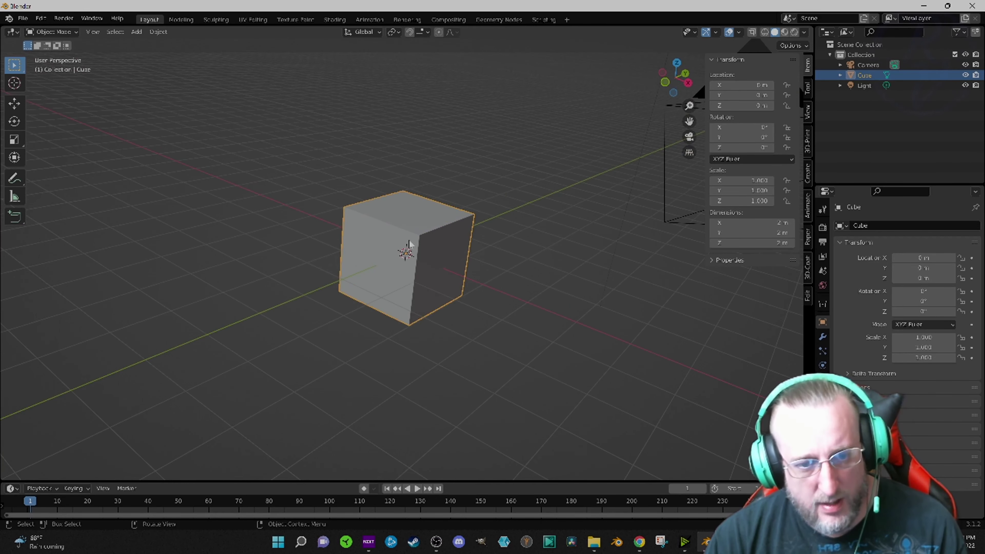
scroll(409, 243, "down", 6)
scroll(371, 253, "up", 5)
scroll(493, 238, "down", 5)
scroll(493, 238, "down", 2)
scroll(491, 238, "up", 10)
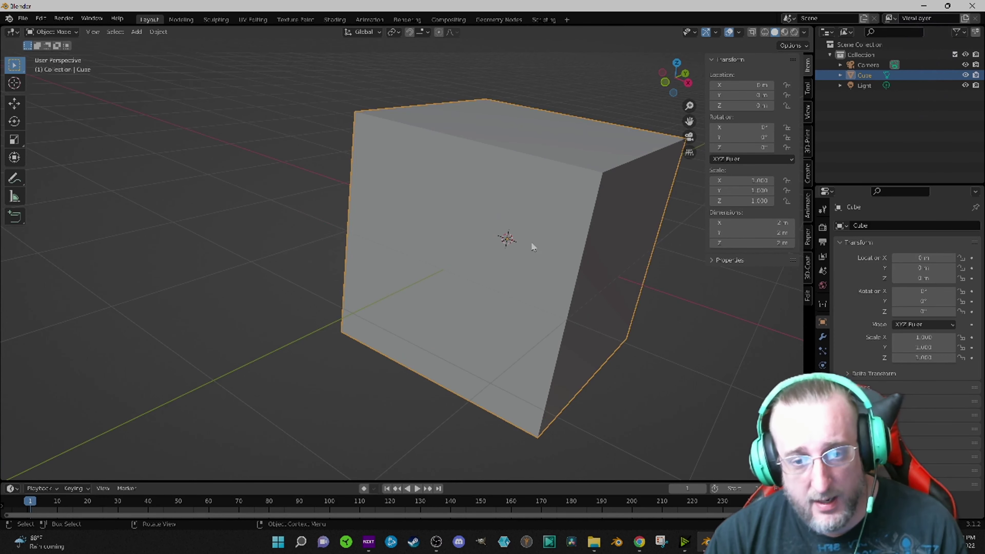
scroll(533, 248, "down", 12)
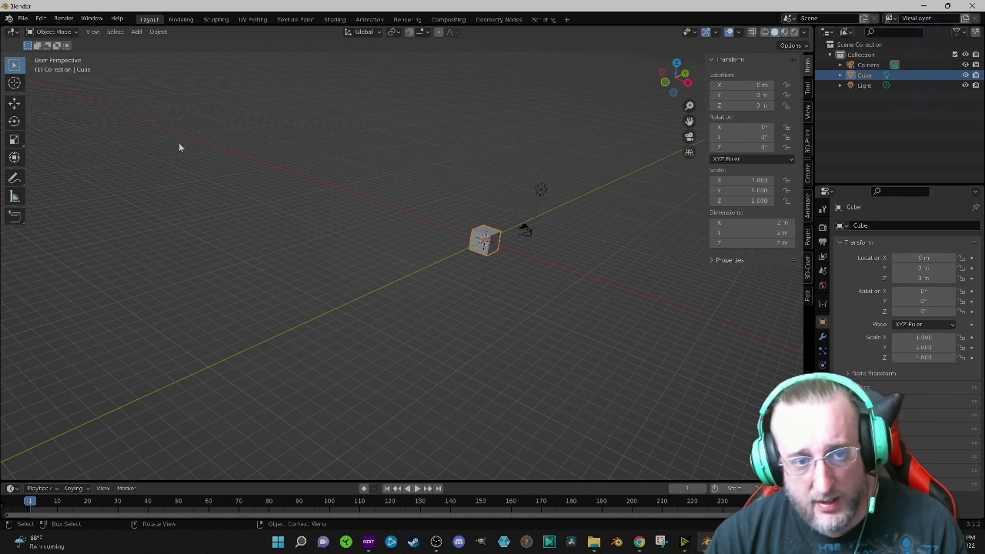
scroll(183, 143, "down", 6)
scroll(280, 194, "up", 8)
scroll(475, 256, "down", 3)
scroll(475, 256, "up", 5)
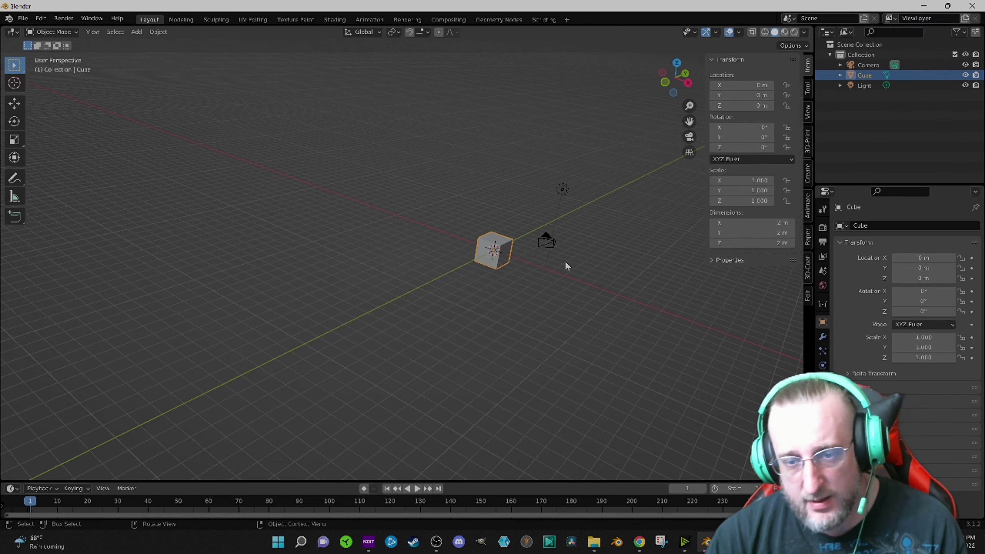
scroll(561, 266, "up", 6)
scroll(551, 268, "down", 3)
View the cube from the front, toggle between orthographic and perspective projection, and orbit back to an angled perspective view.
key("KP_1")
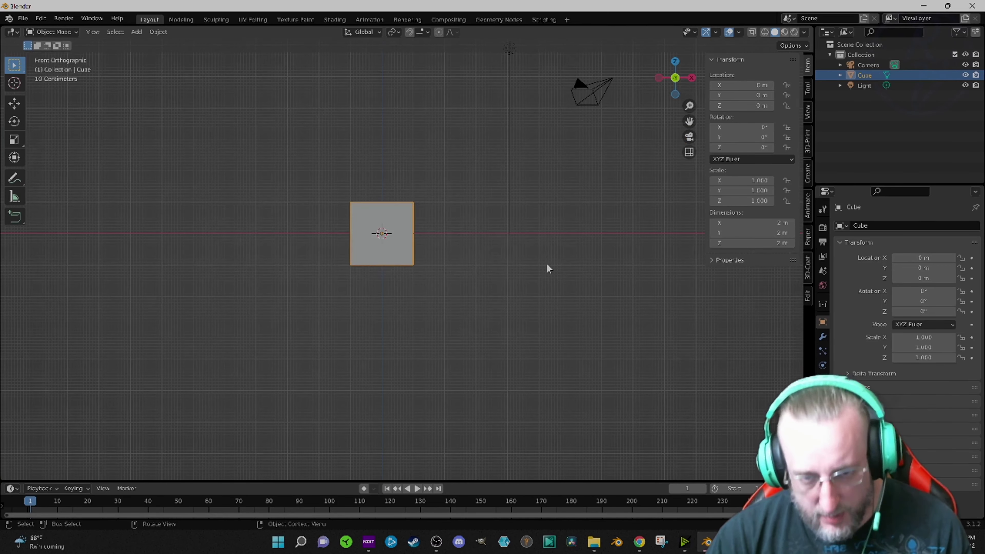
key("KP_5")
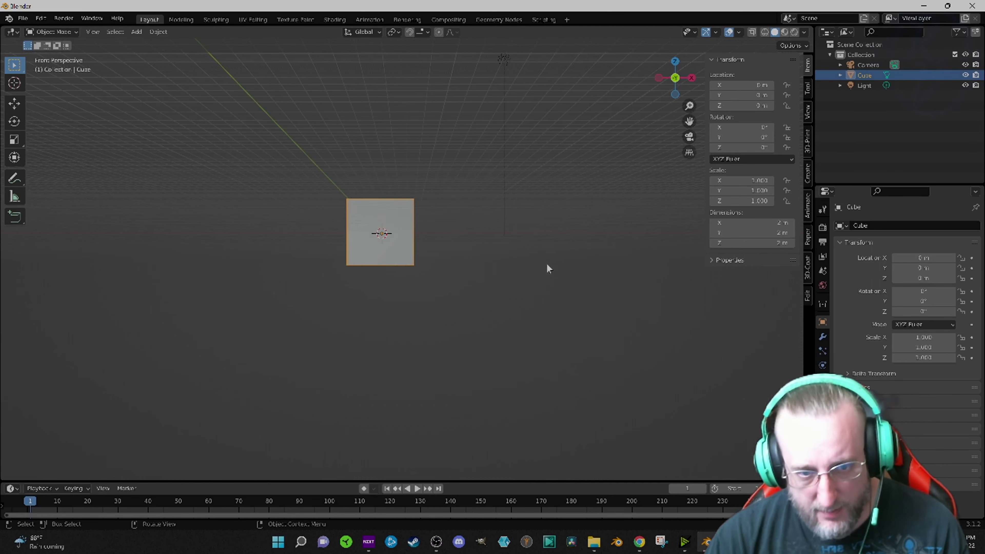
key("KP_5")
middle_click_drag(498, 237, 413, 277)
scroll(413, 275, "down", 2)
scroll(412, 275, "up", 1)
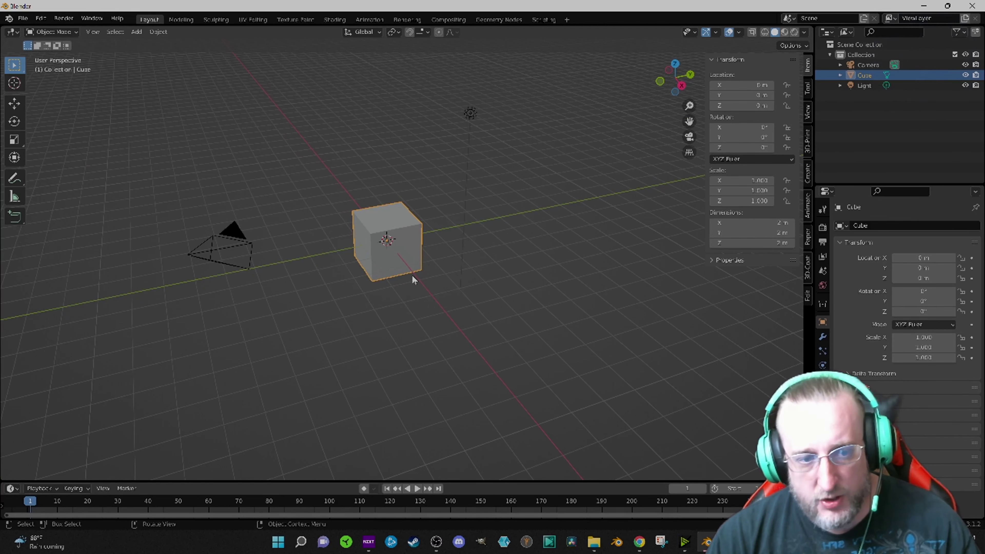
Delete the camera and the light from the scene, keeping only the cube.
right_click(195, 251)
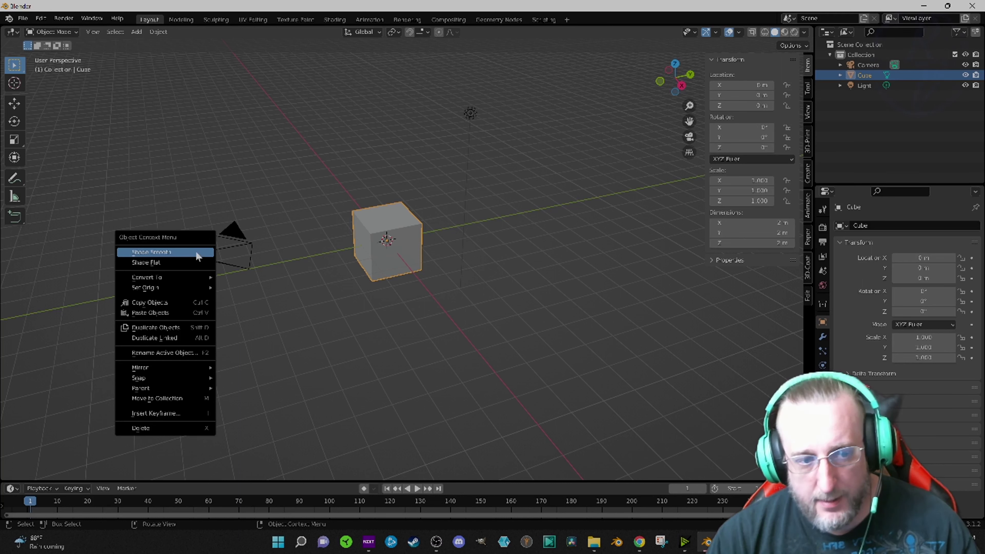
left_click(207, 251)
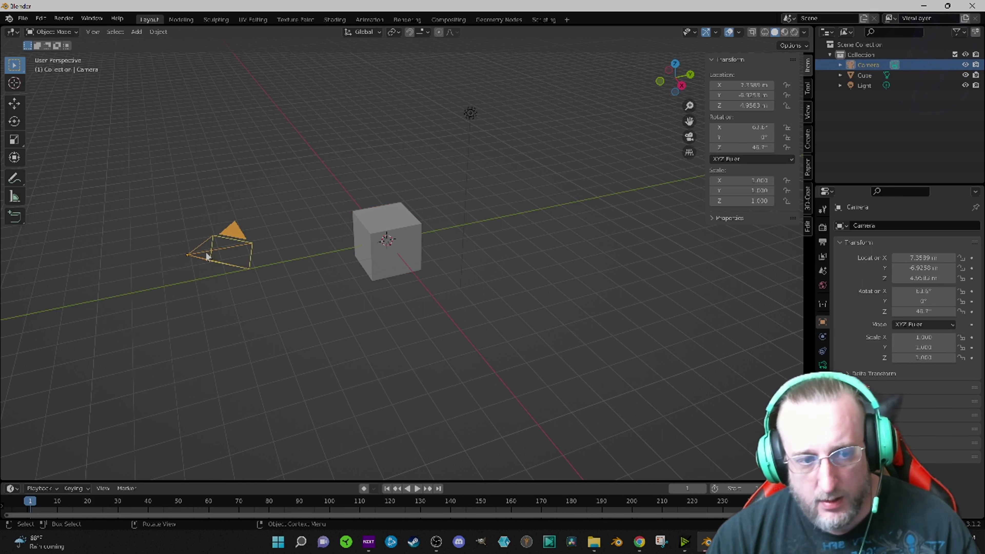
left_click(469, 113, "shift")
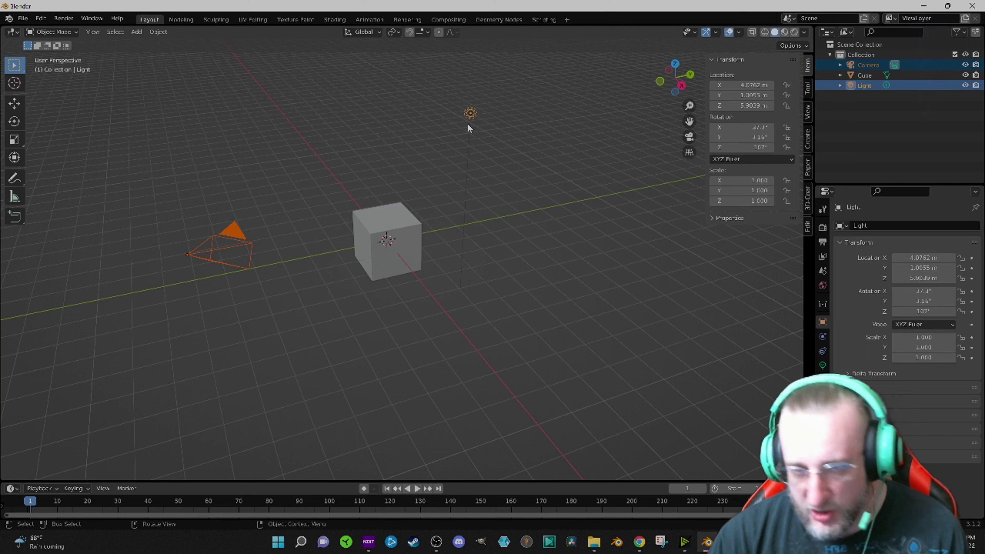
key("x")
left_click(468, 123)
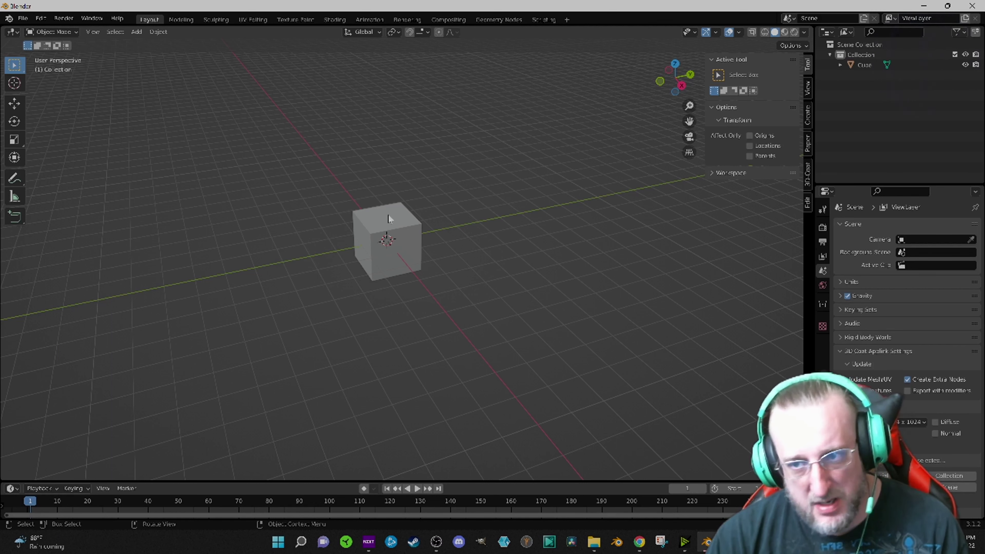
Look through the sidebar's View, Create and Paper settings with nothing selected, and return to the active tool options.
left_click(809, 87)
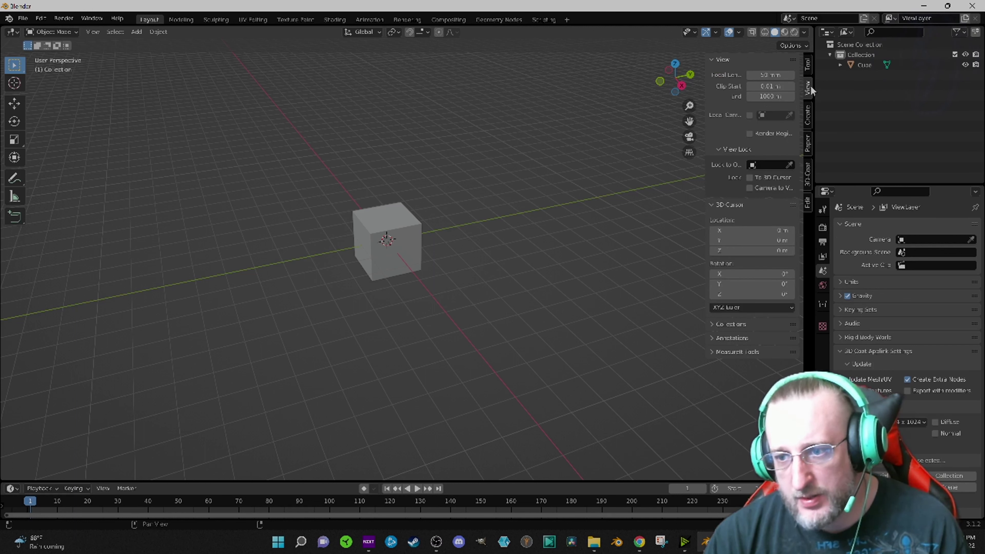
left_click(810, 68)
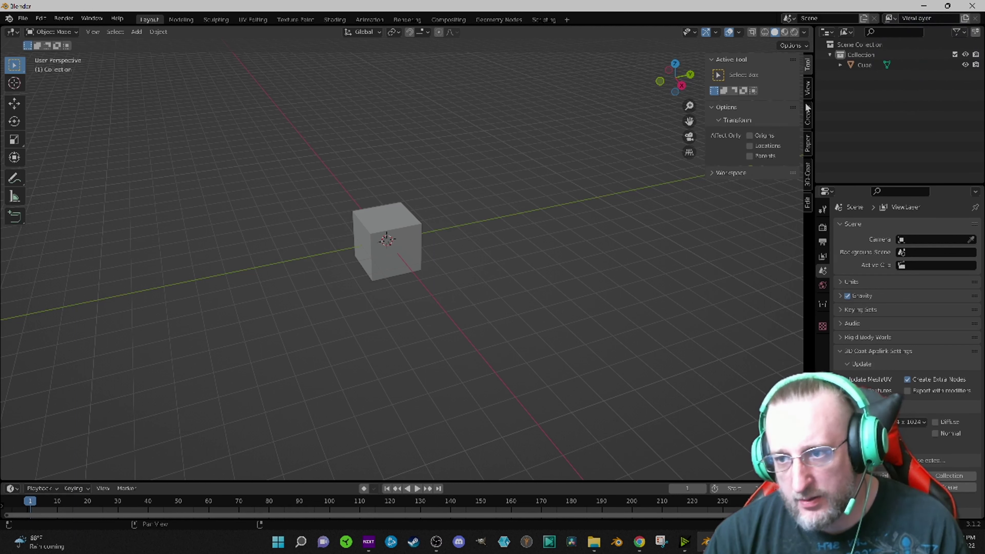
left_click(808, 112)
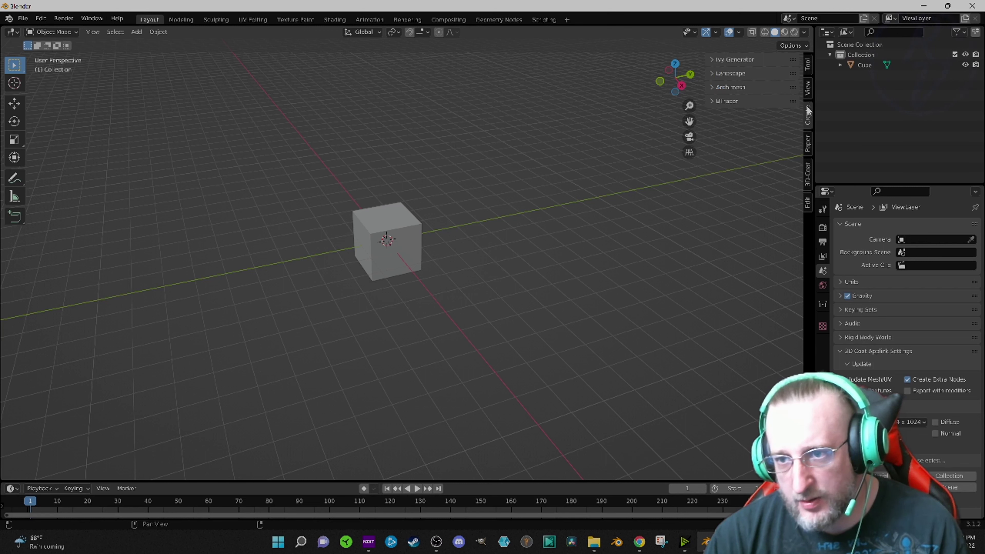
left_click(808, 144)
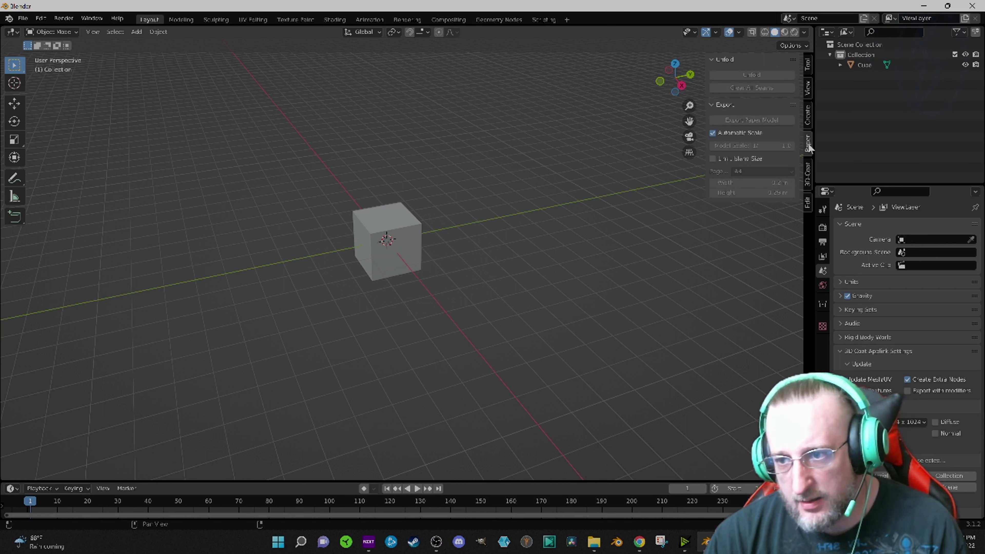
left_click(807, 66)
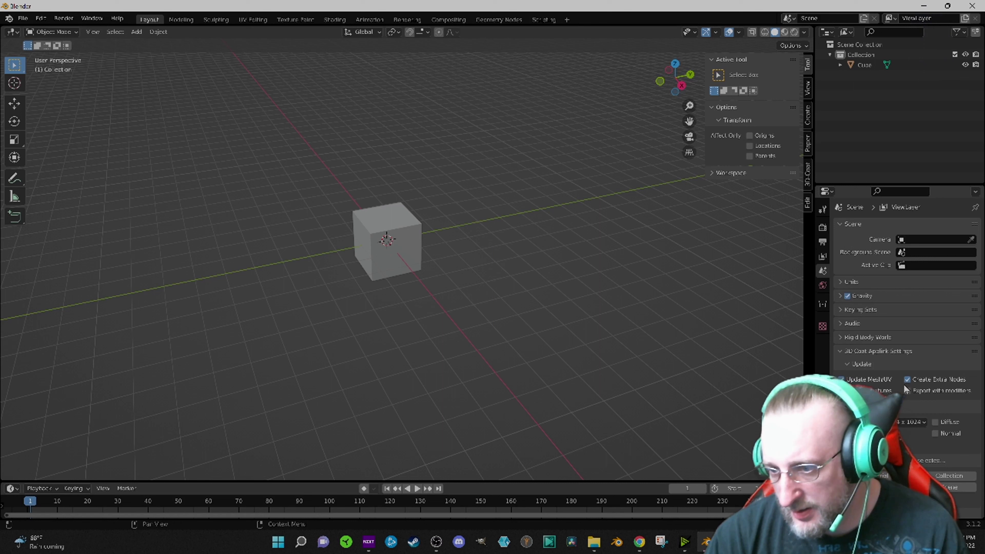
Set the scene's Unit System to None and show the selected cube's transform properties and dimensions in the sidebar.
left_click(853, 281)
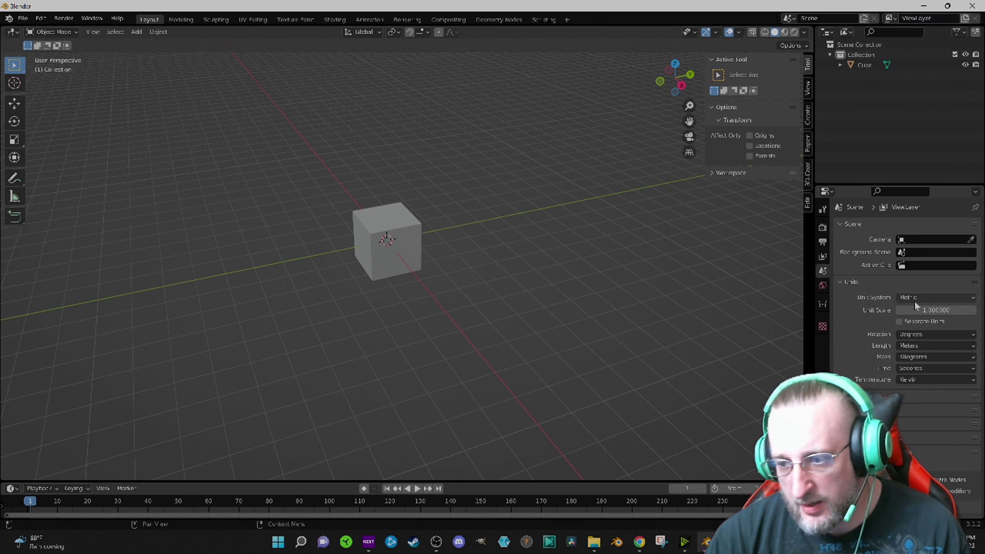
left_click(921, 296)
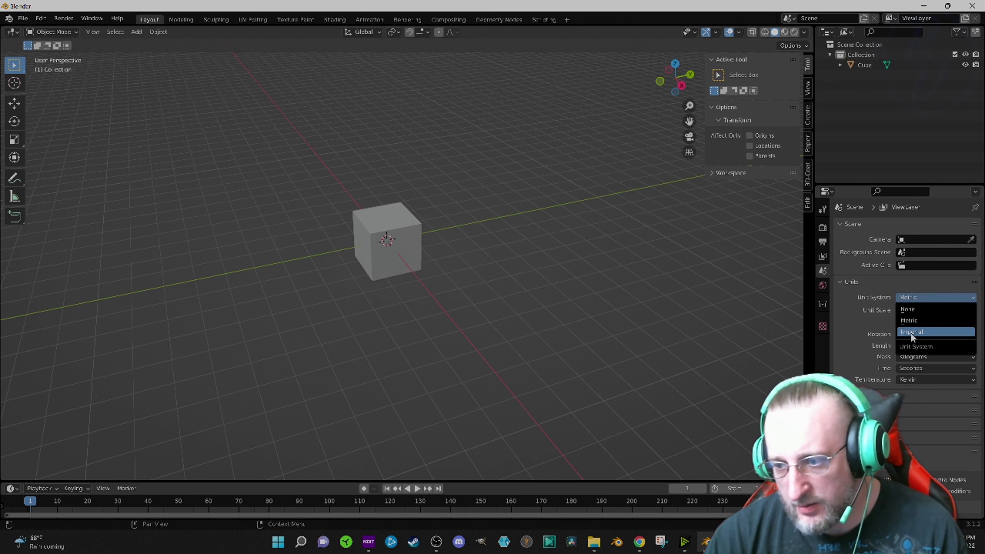
left_click(912, 310)
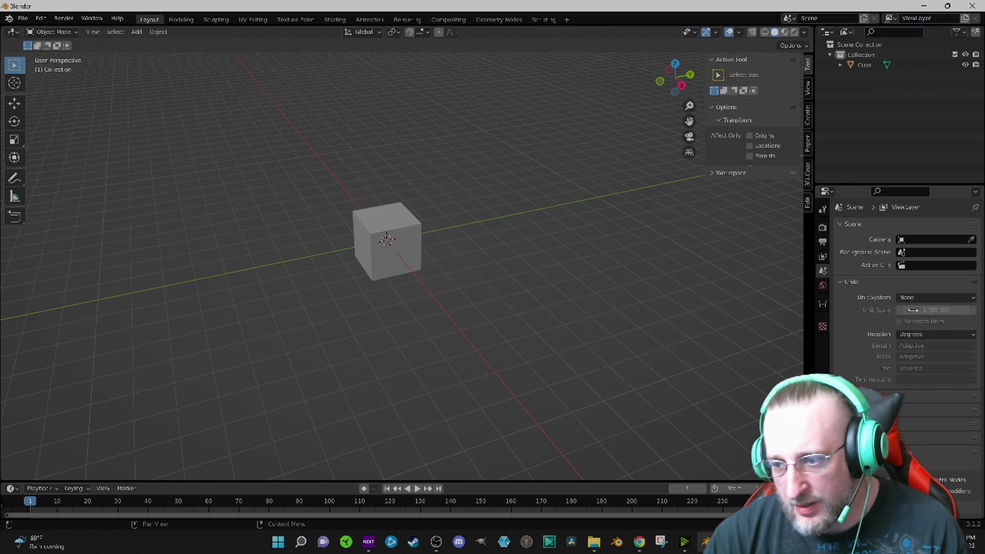
left_click(911, 299)
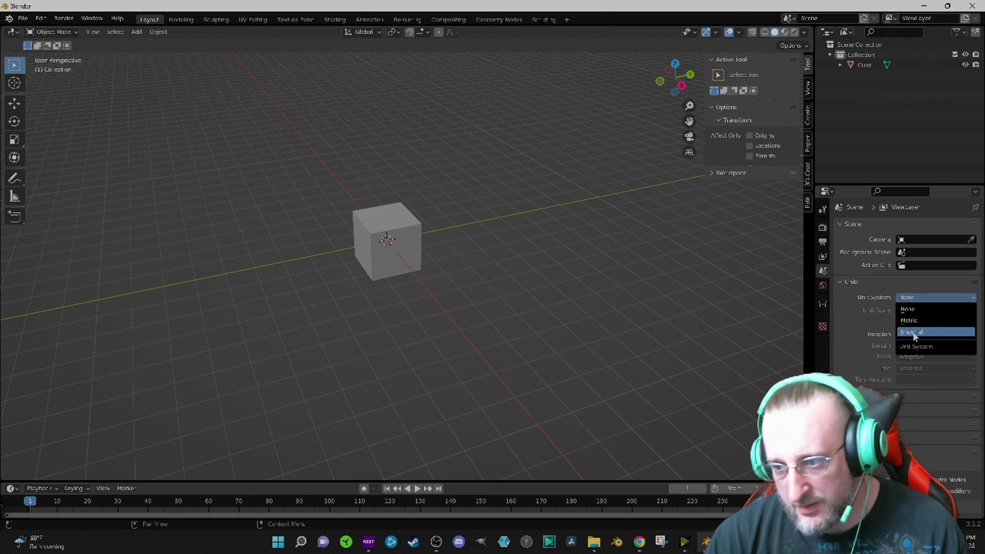
left_click(917, 311)
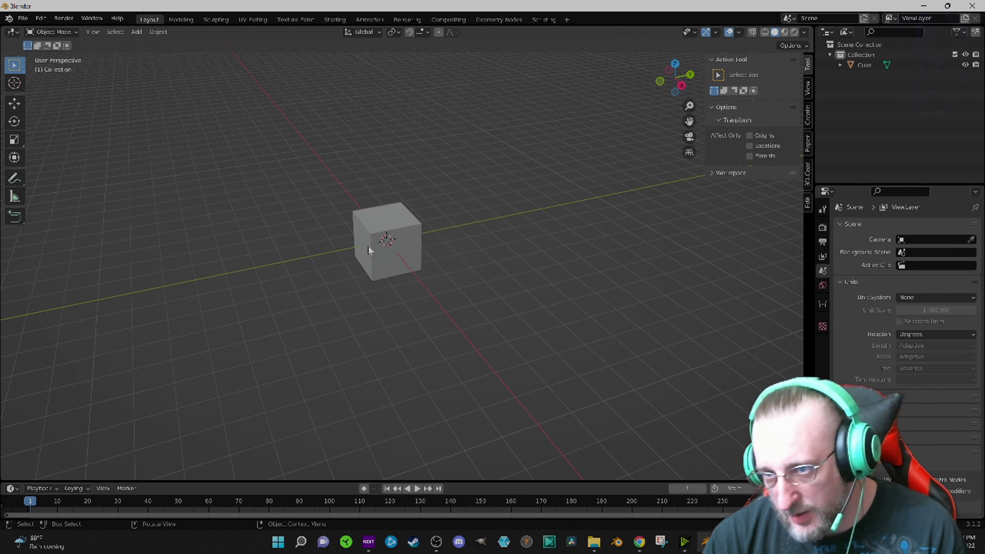
left_click(392, 243)
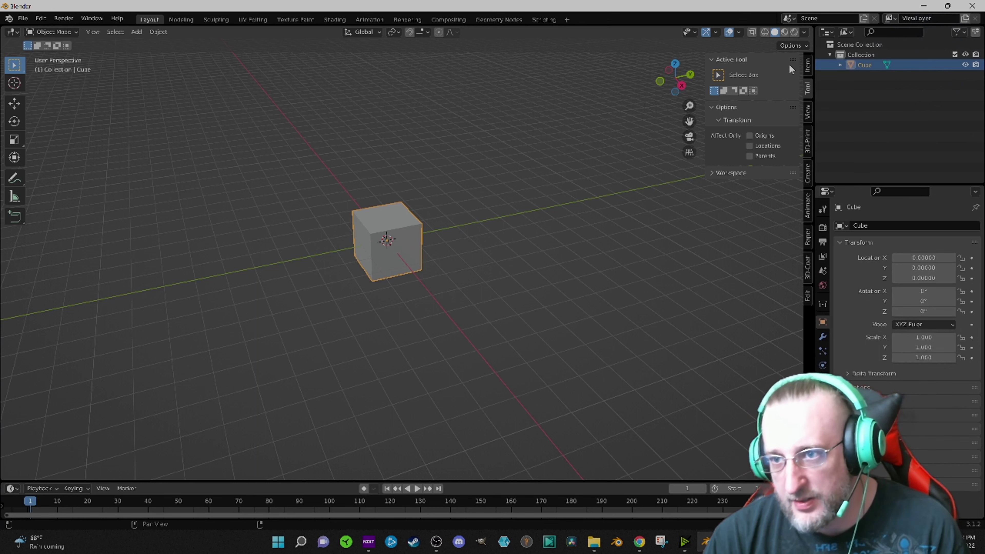
left_click(808, 64)
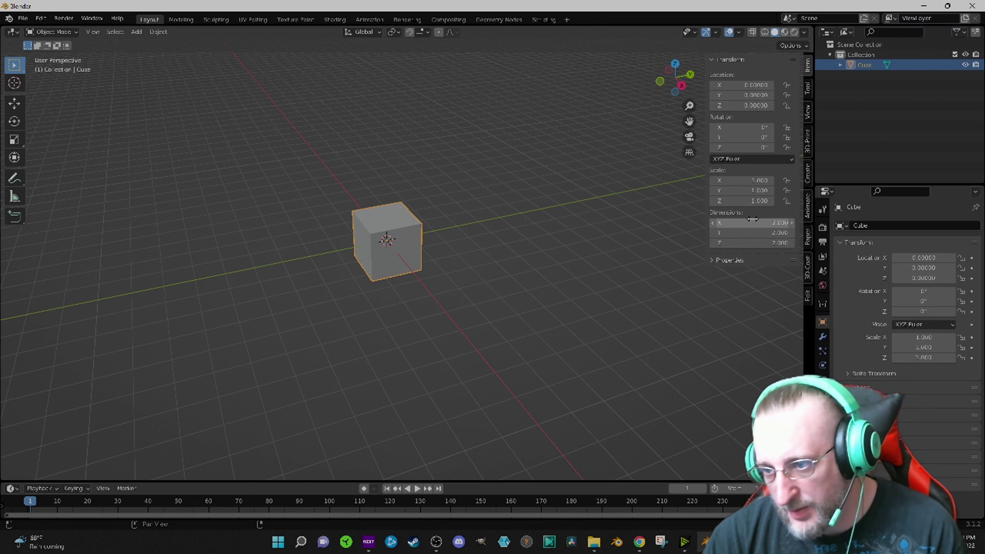
Review the Scene, View Layer, Output and Render properties, including the available render engines.
left_click(823, 271)
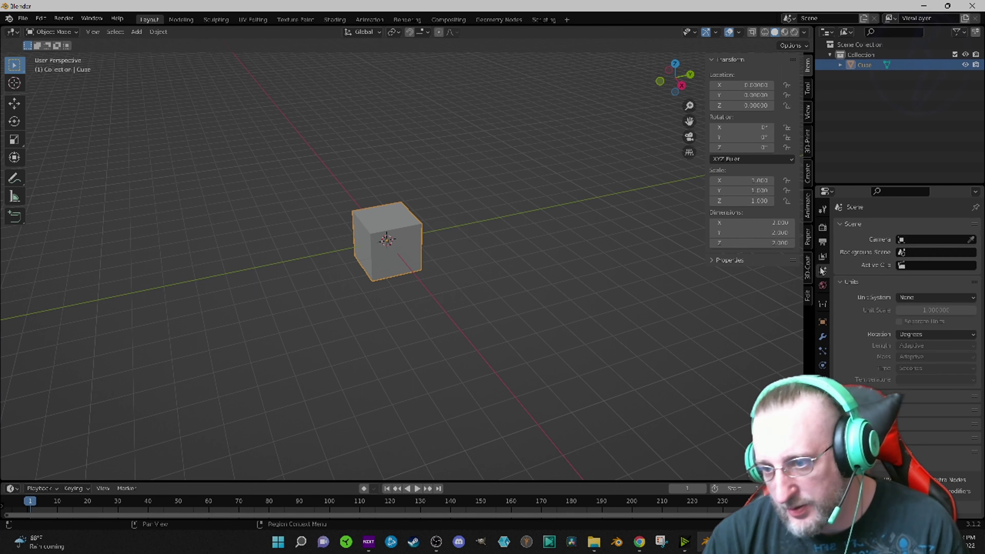
left_click(823, 257)
left_click(823, 242)
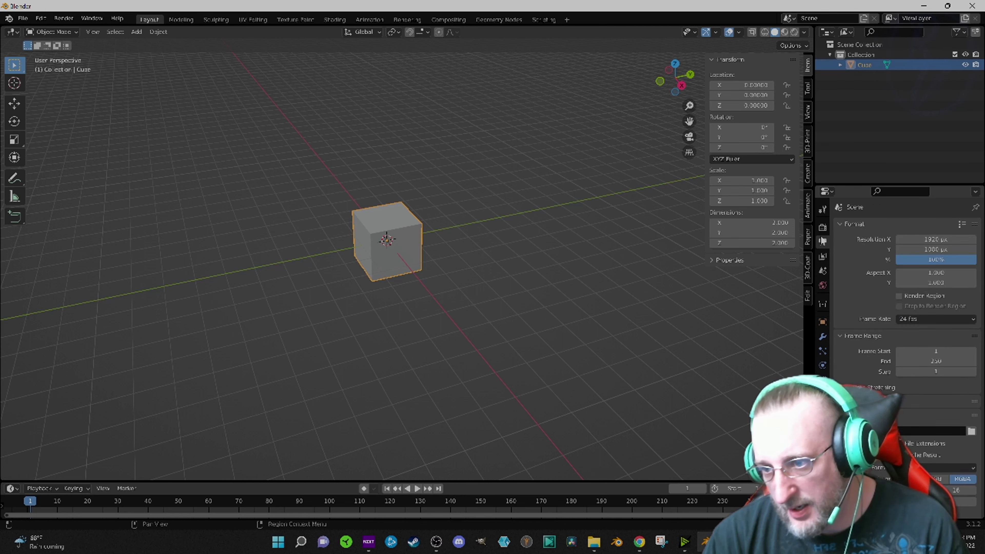
left_click(822, 228)
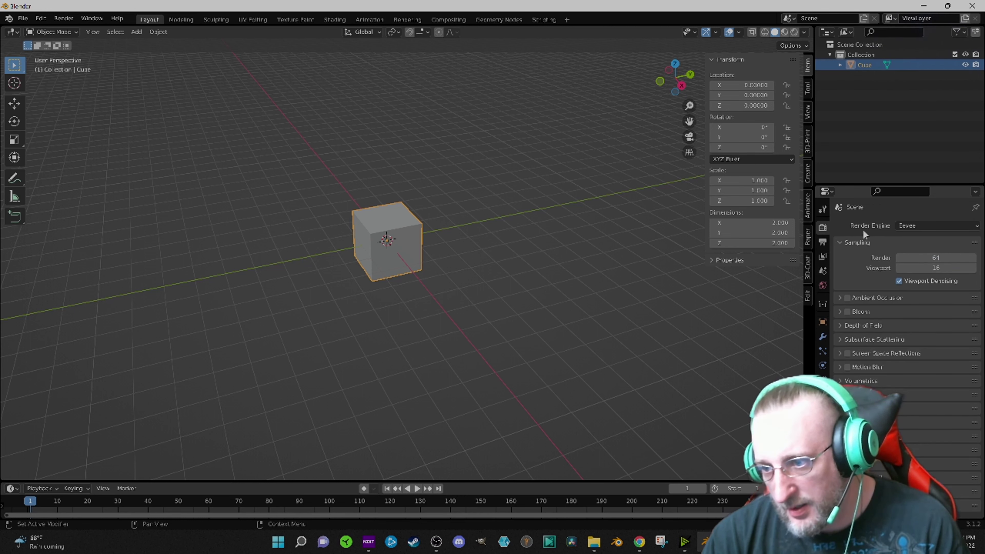
left_click(942, 226)
left_click(941, 225)
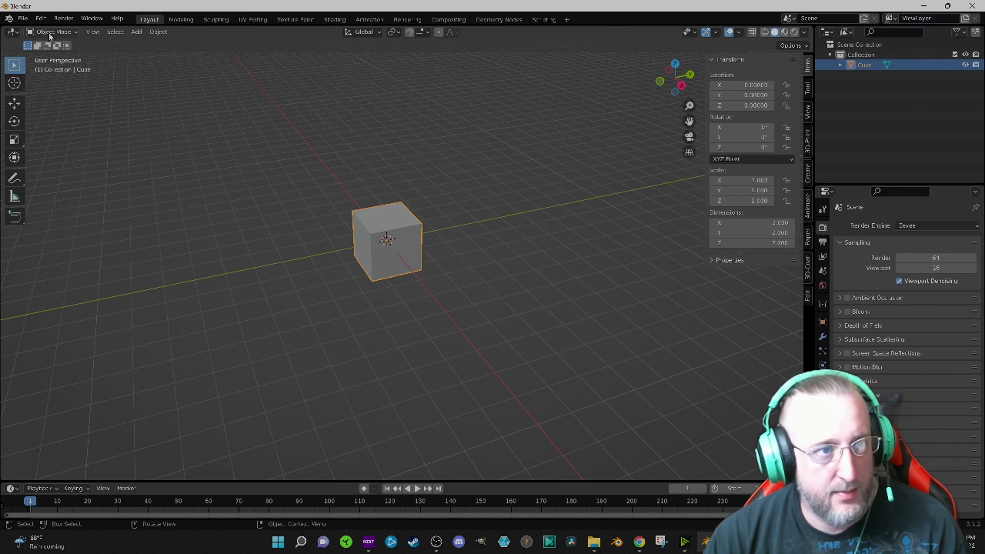
Angle the view on the cube and save the current scene as Blender's default startup file.
left_click(27, 19)
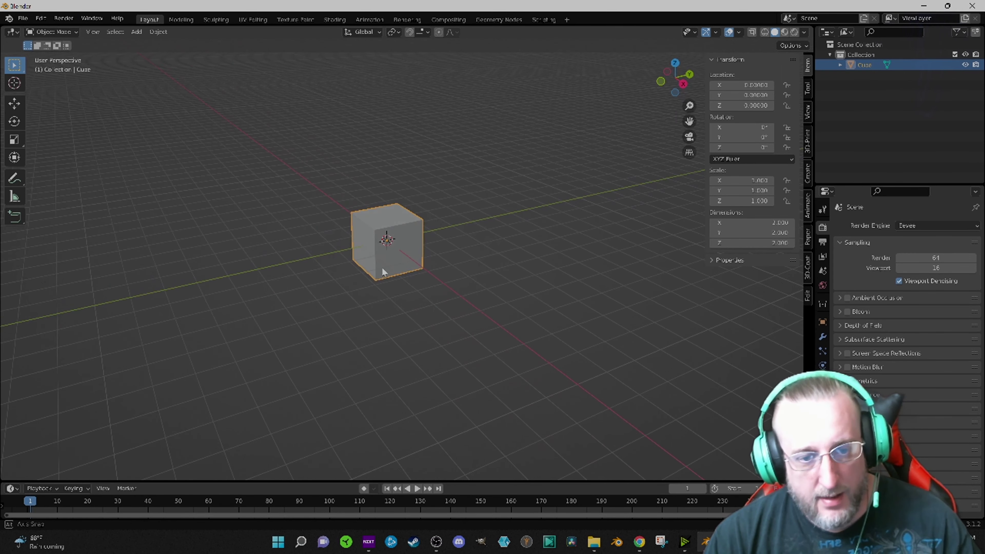
mouse_move(364, 225)
middle_mouse_down("shift")
mouse_move(450, 270)
mouse_move(366, 221)
middle_mouse_up("shift")
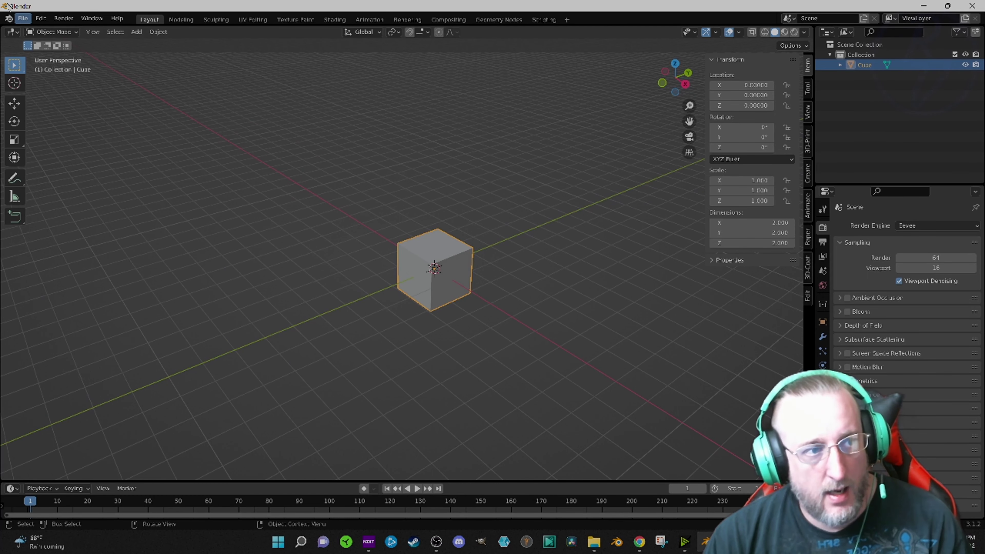
left_click(23, 18)
mouse_move(80, 159)
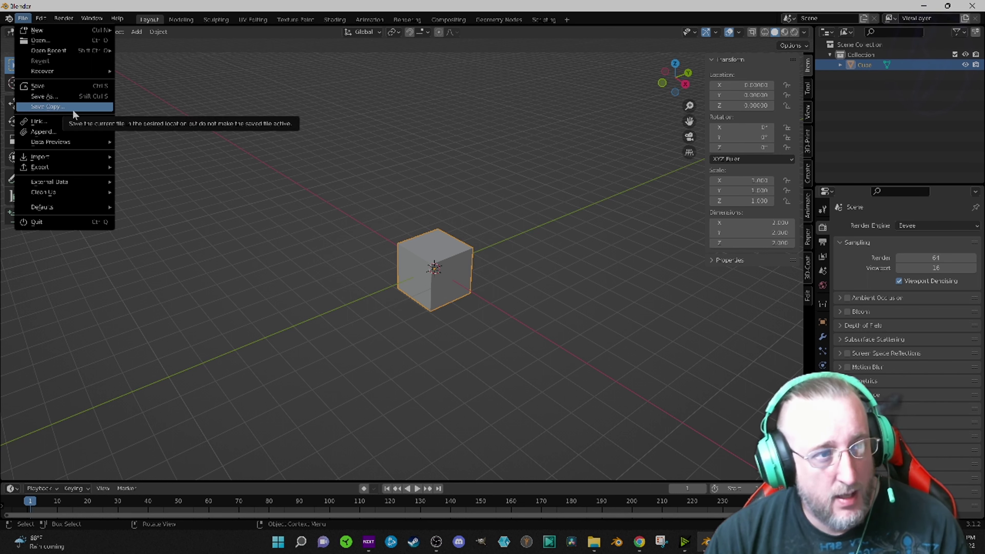
mouse_move(62, 19)
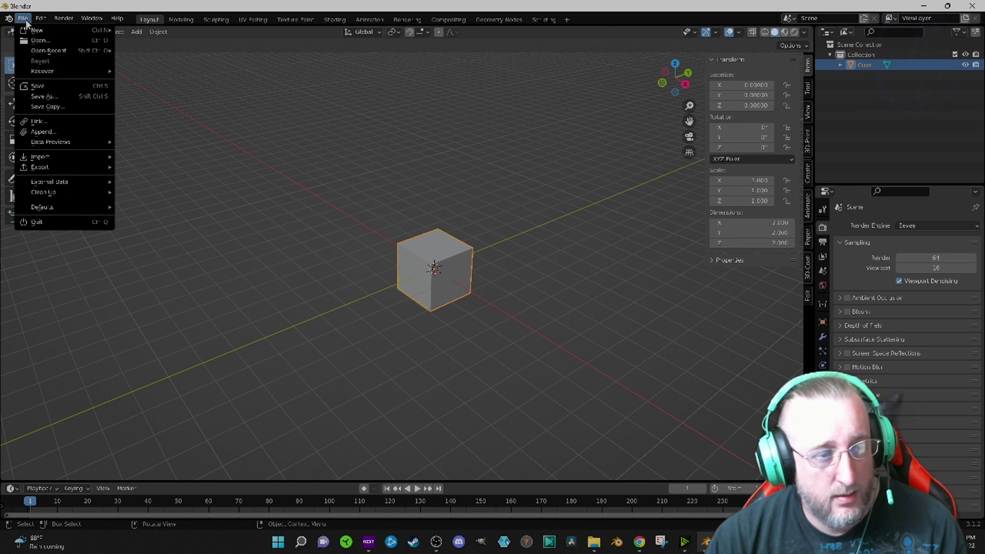
mouse_move(95, 209)
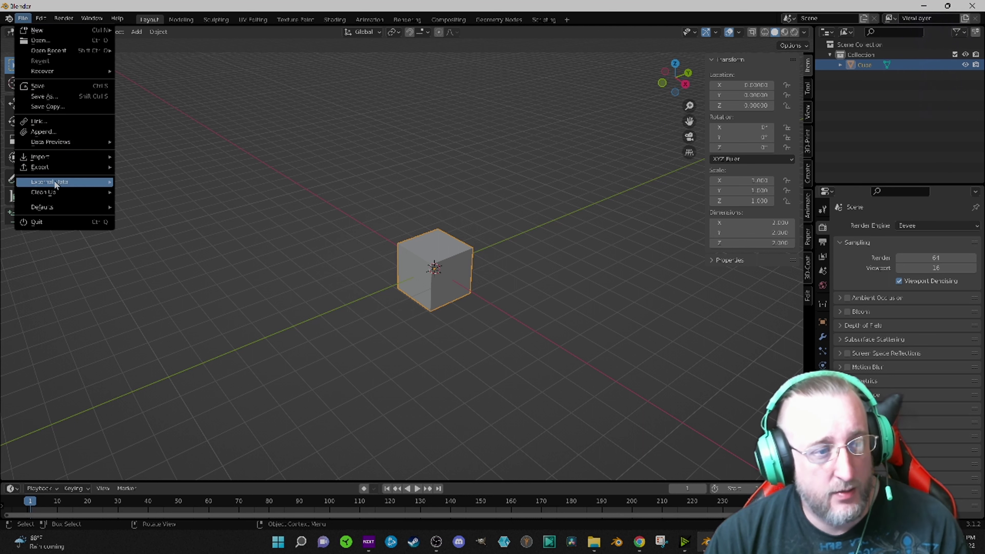
mouse_move(56, 185)
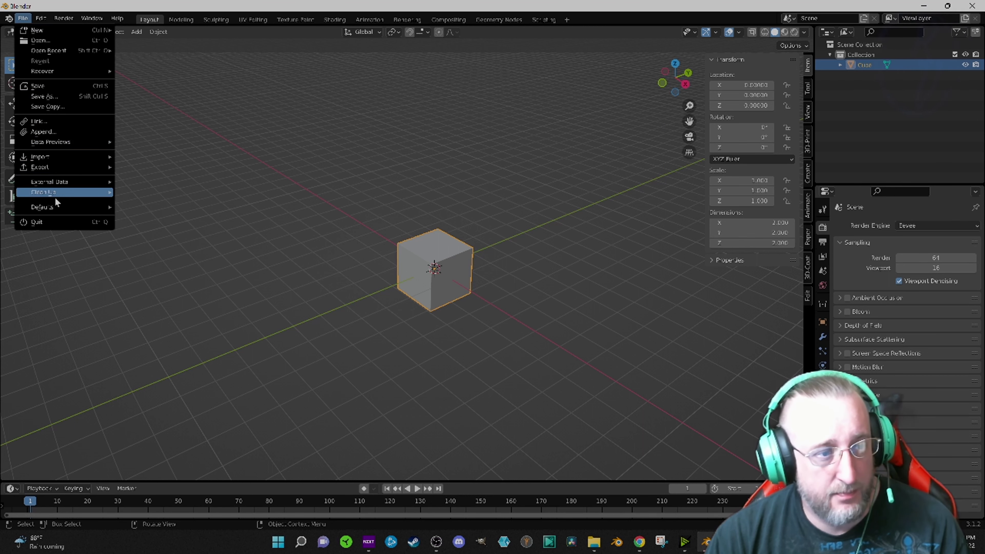
mouse_move(50, 210)
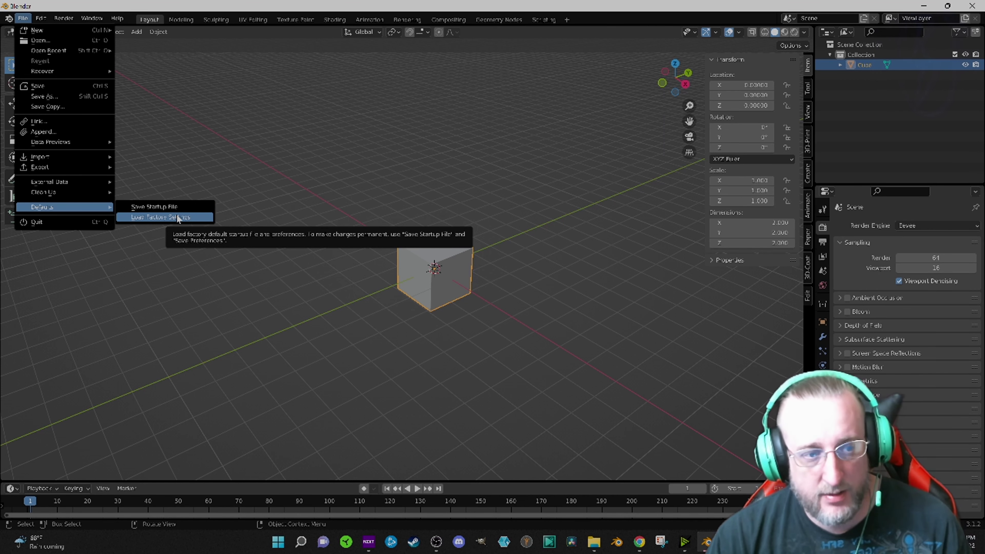
left_click(170, 206)
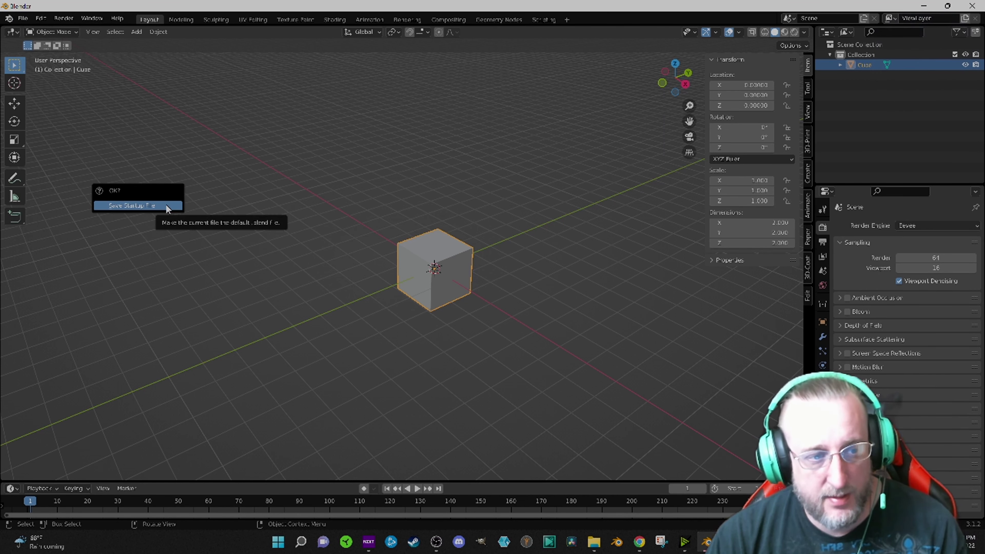
left_click(150, 208)
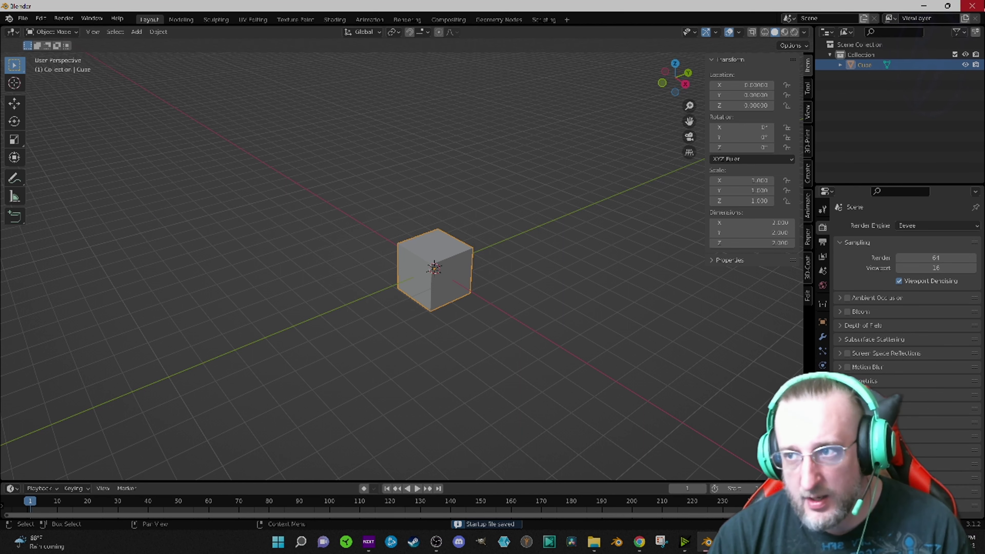
Quit Blender without saving the untitled file, relaunch it from blender.exe in the Blender folder and dismiss the splash screen.
left_click(972, 5)
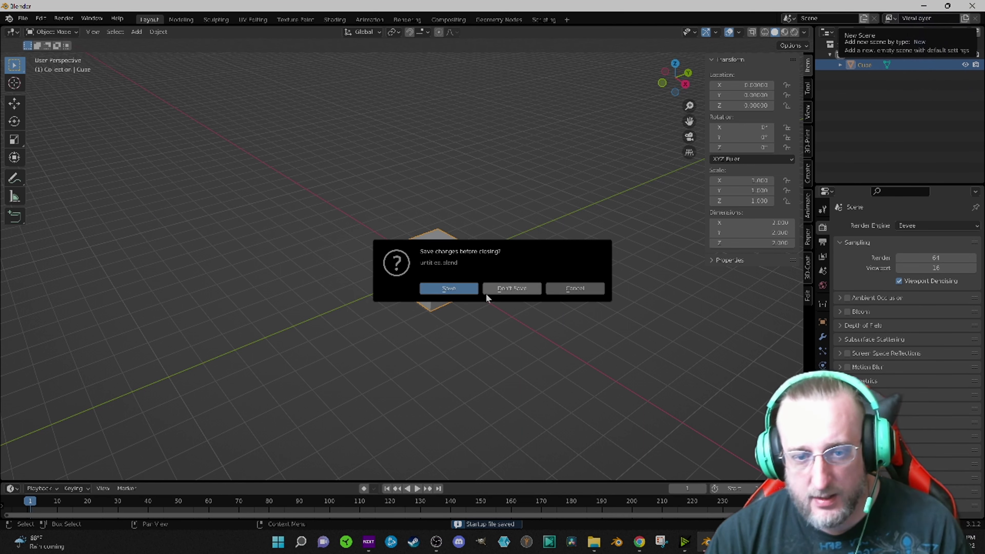
left_click(492, 290)
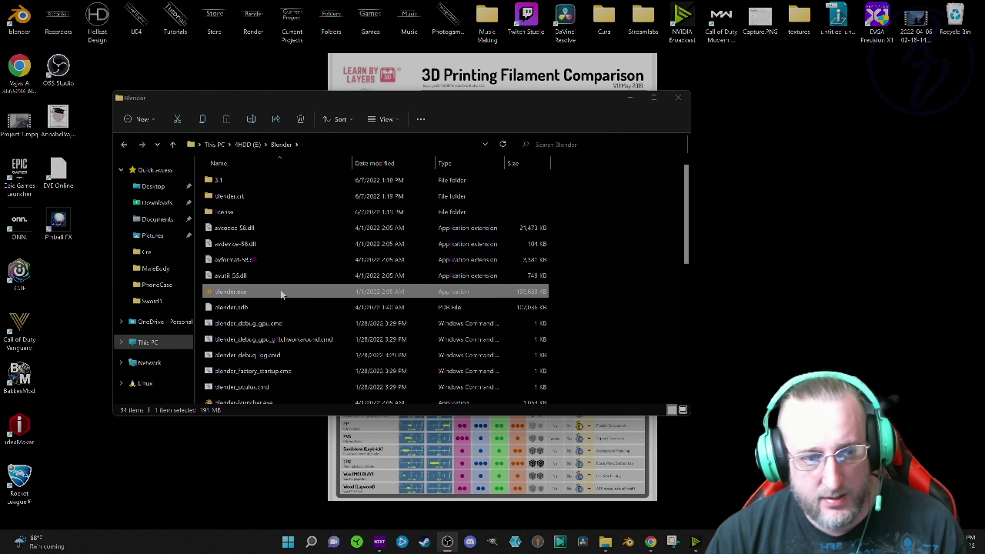
double_click(242, 292)
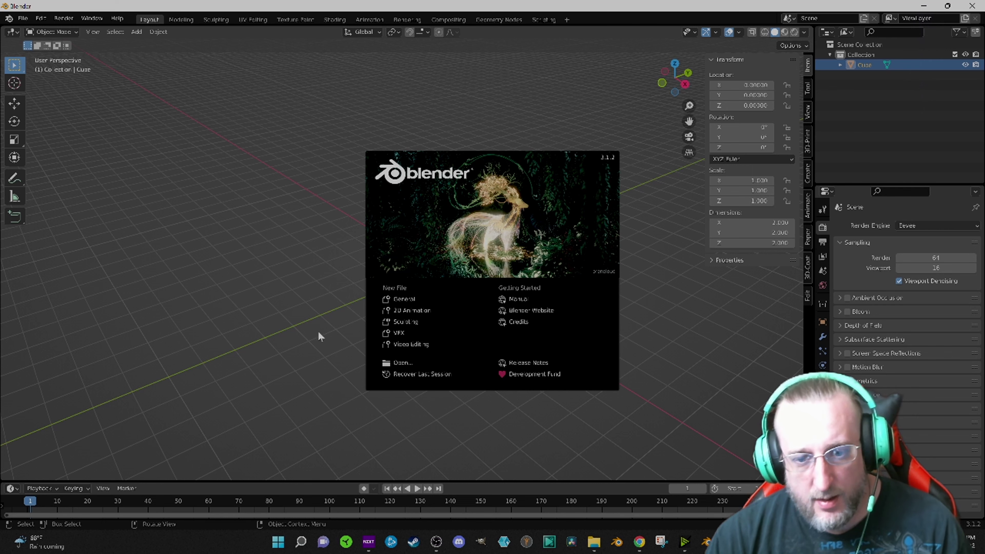
left_click(252, 324)
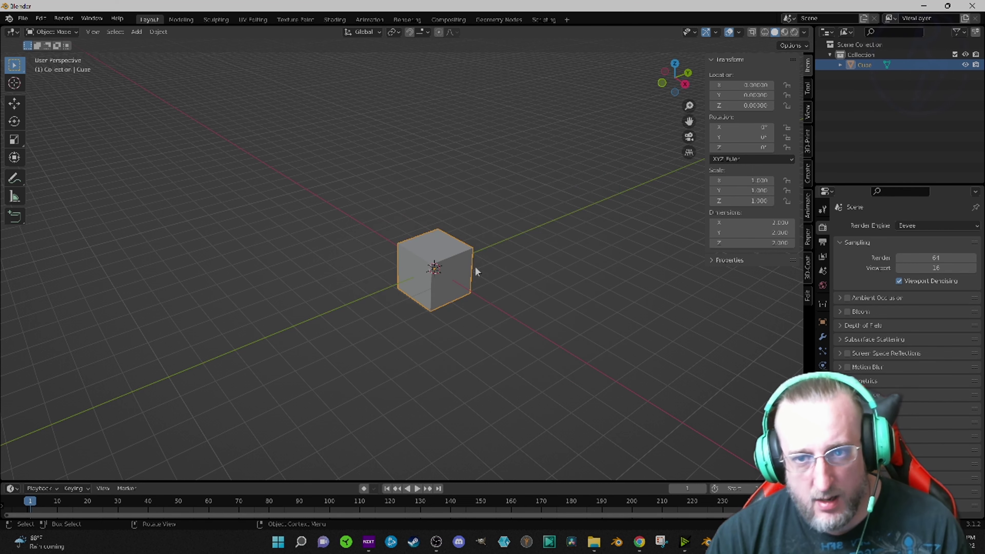
Test zooming and orbiting around the cube in the reopened scene, and check the sidebar's 3D-Print tools and transform properties.
scroll(469, 267, "down", 3)
middle_click_drag(498, 257, 645, 288)
middle_click_drag(418, 275, 448, 286)
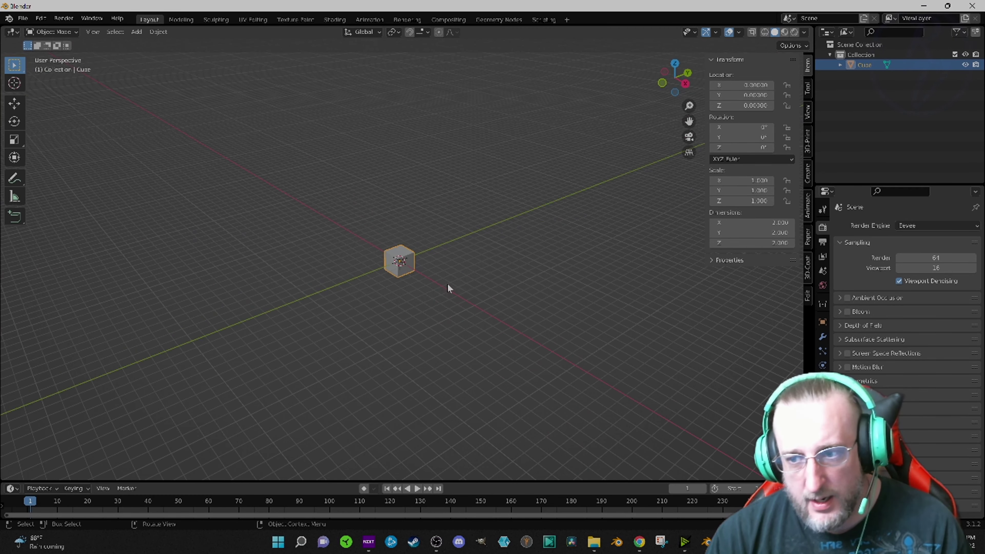
left_click(808, 142)
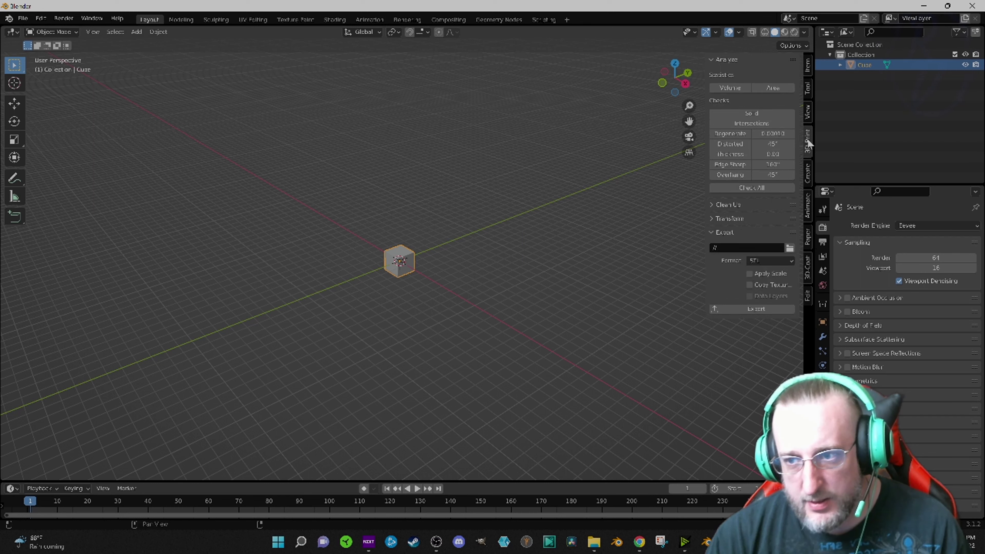
left_click(808, 66)
scroll(383, 291, "up", 3)
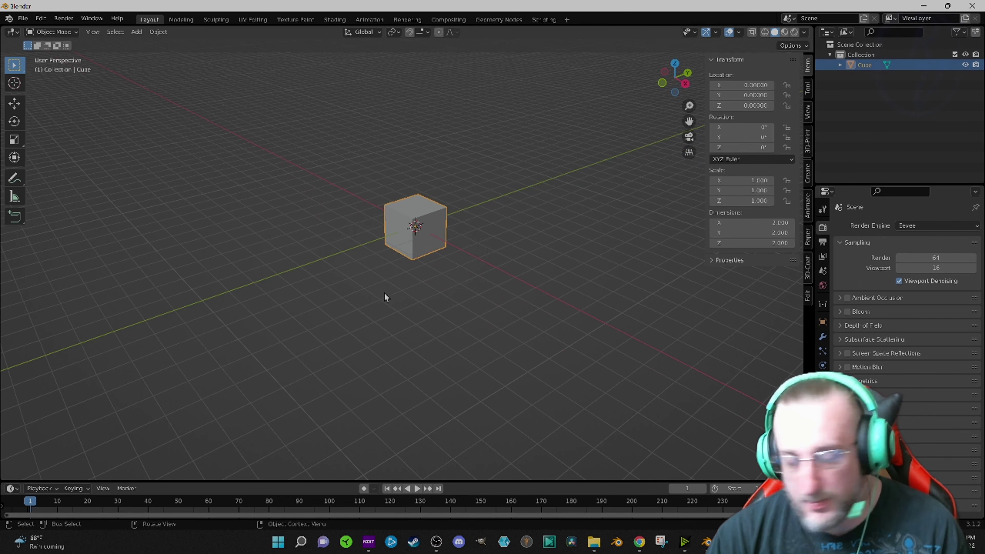